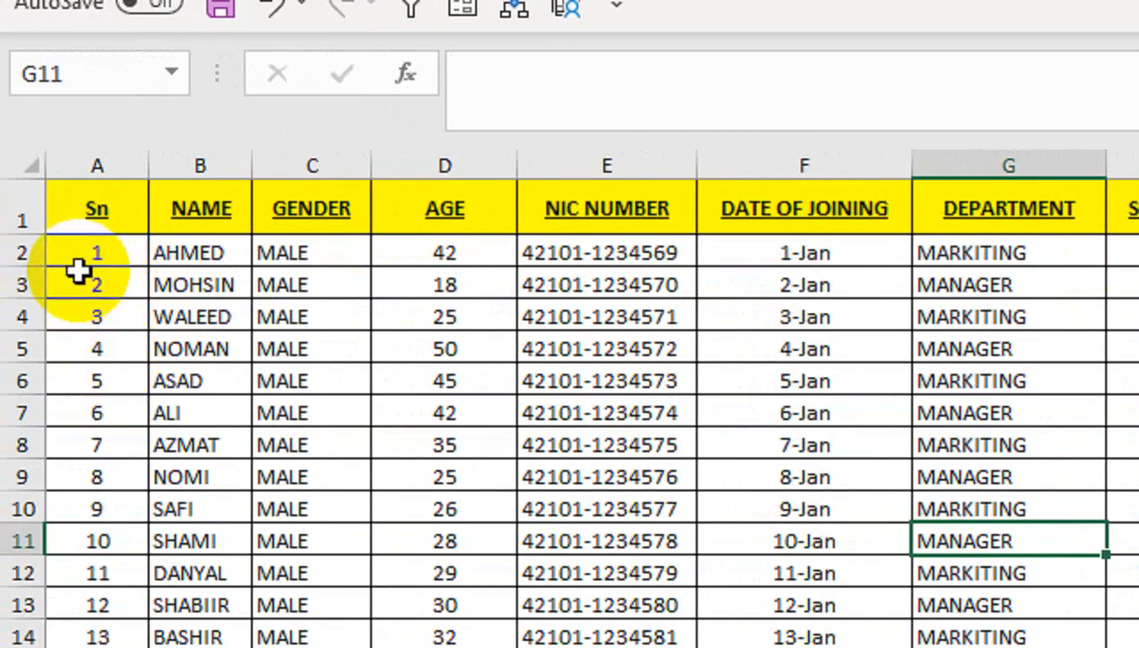
# Copy the header row A1:H1 and paste it starting at cell J5.
pyautogui.moveTo(90, 209); pyautogui.dragTo(855, 224)
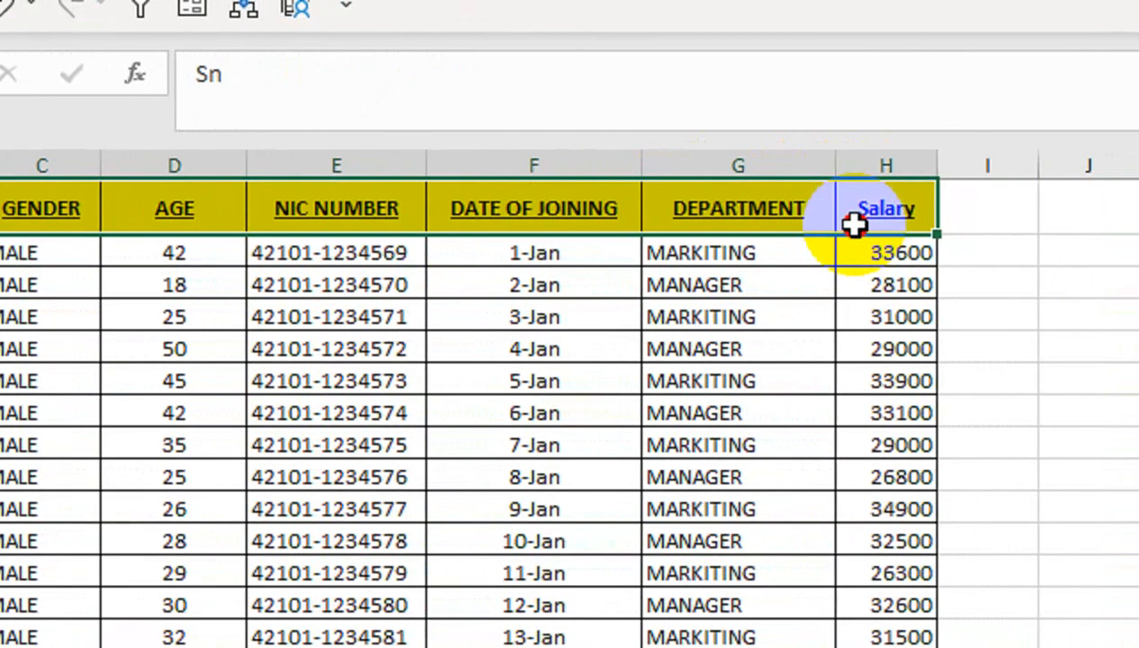
pyautogui.hotkey('ctrl', 'c')
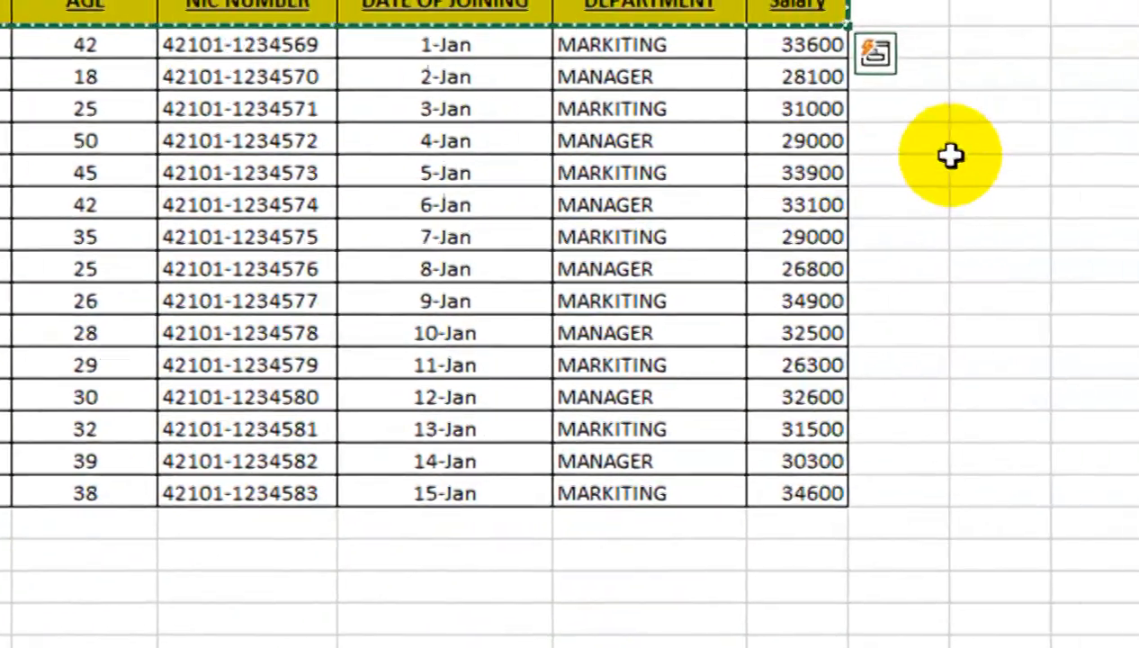
pyautogui.click(854, 159)
pyautogui.hotkey('ctrl', 'v')
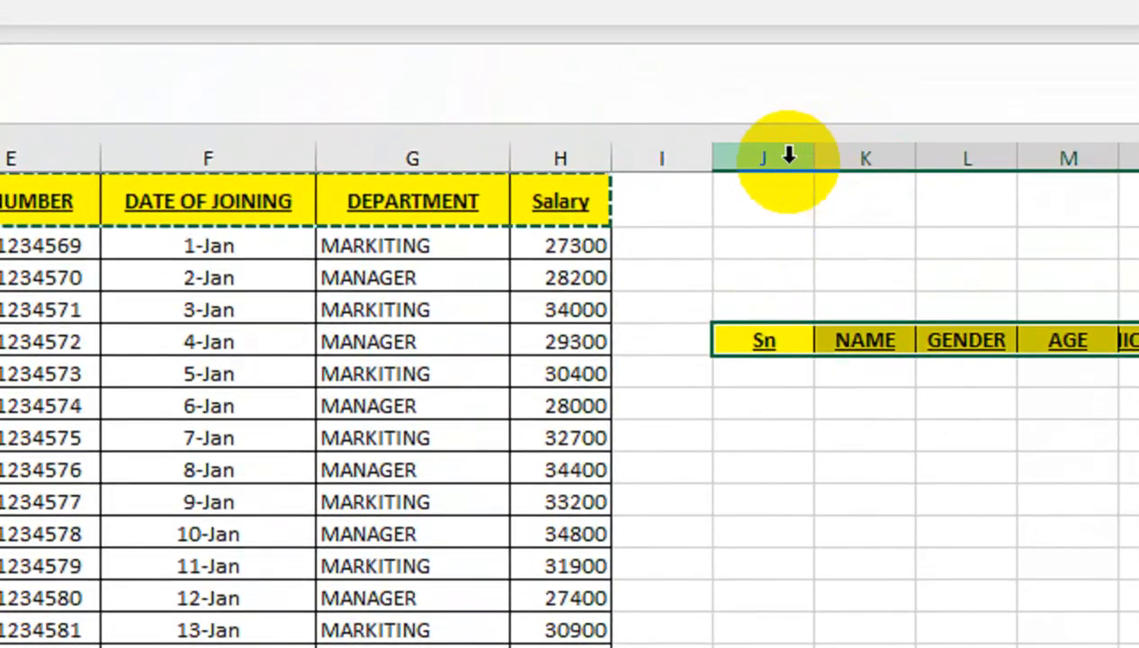
# Apply the source column widths to the pasted headers with Paste Special and narrow the empty column I.
pyautogui.hotkey('ctrl', 'alt', 'v')
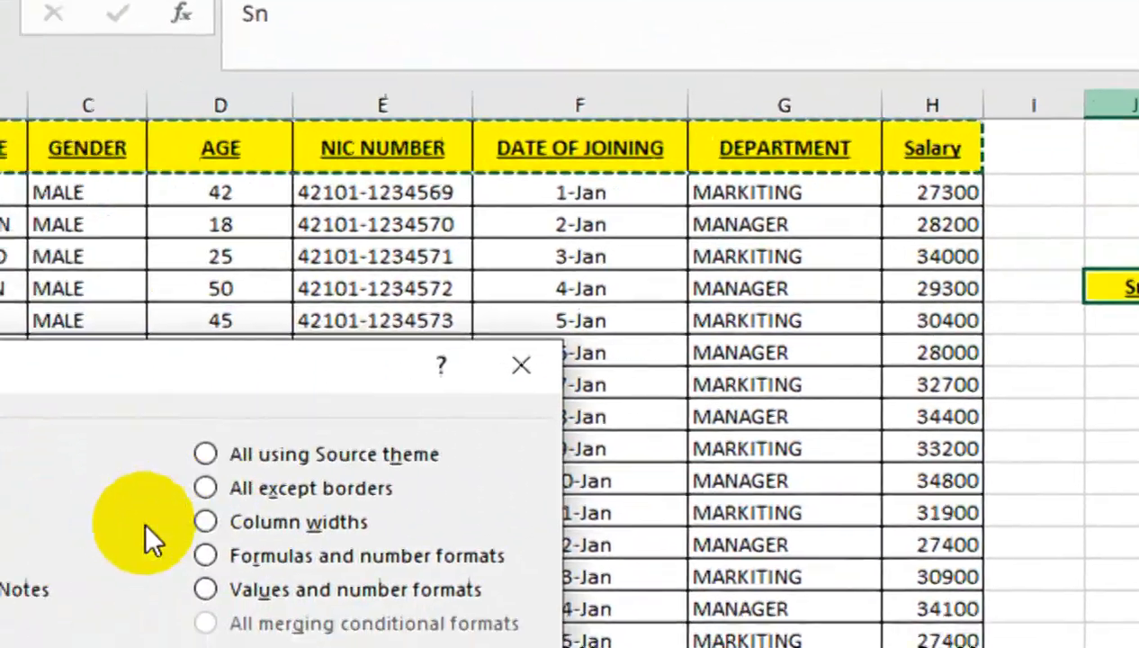
pyautogui.click(414, 434)
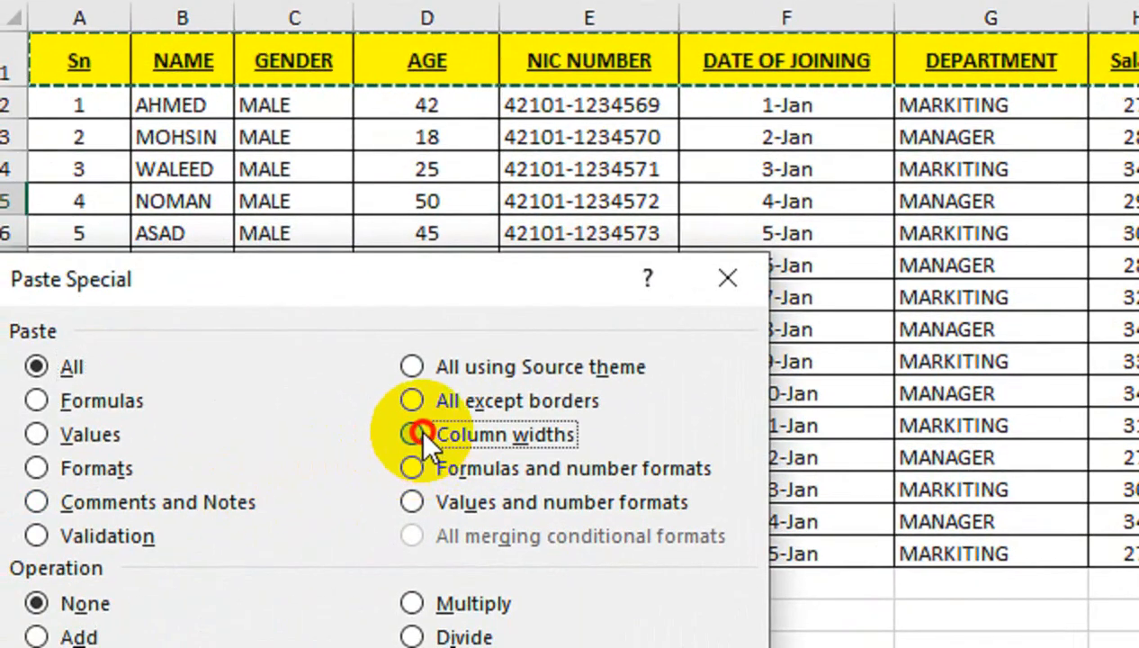
pyautogui.click(532, 596)
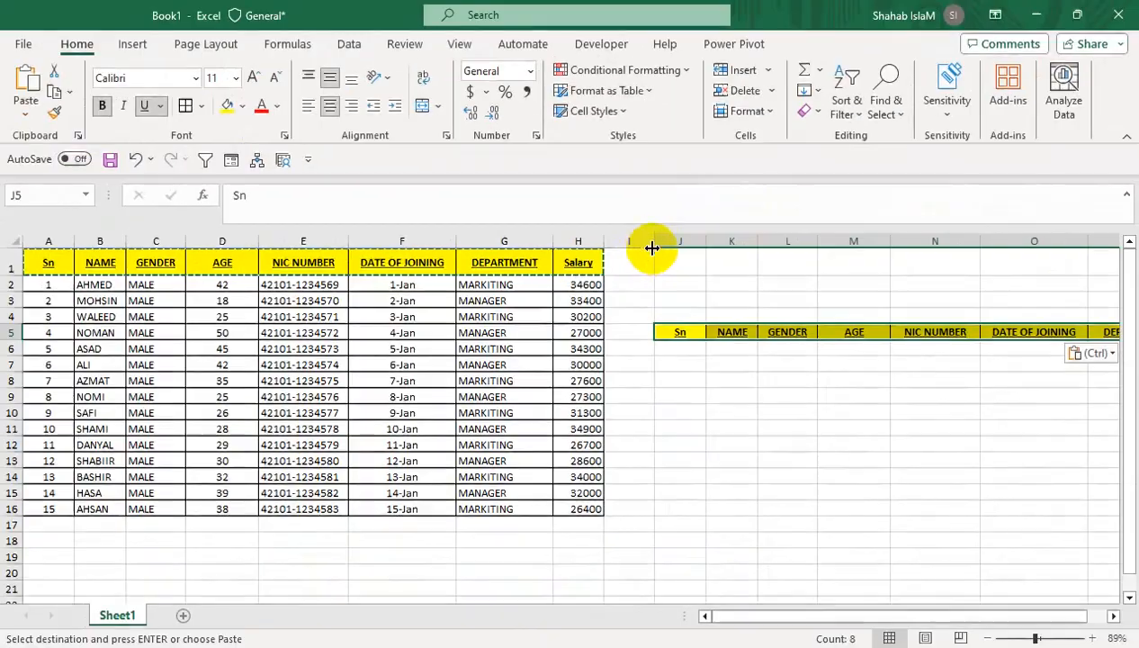
pyautogui.moveTo(758, 138); pyautogui.dragTo(694, 138)
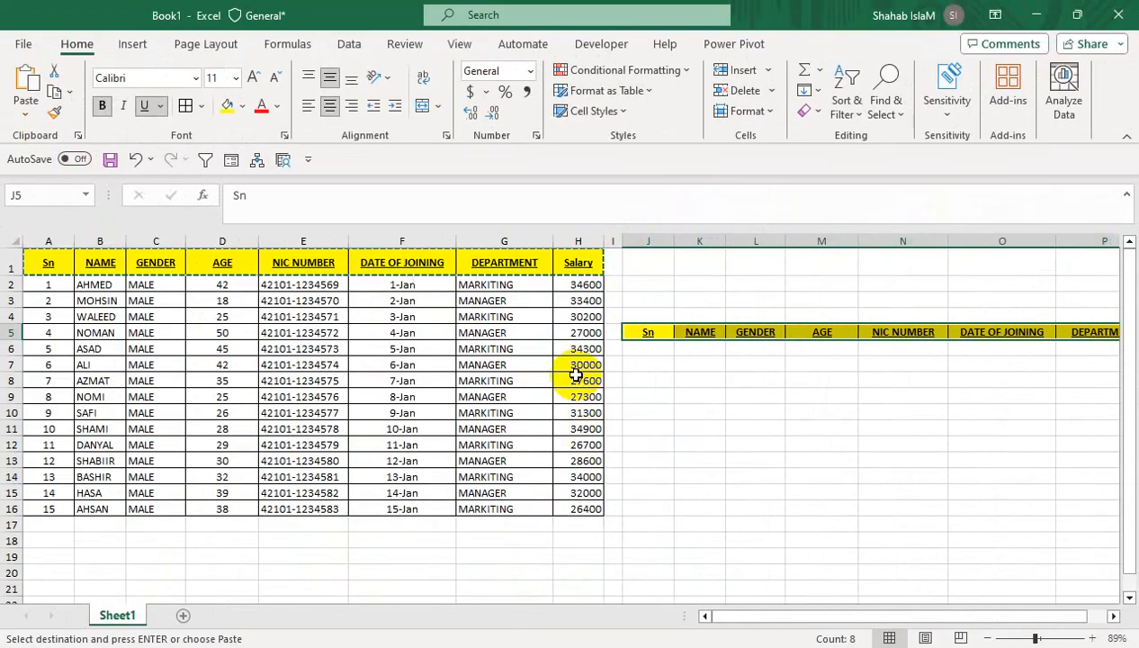
# Enter 2 as the lookup serial number in J6, below the copied Sn header.
pyautogui.moveTo(651, 334); pyautogui.dragTo(1133, 329)
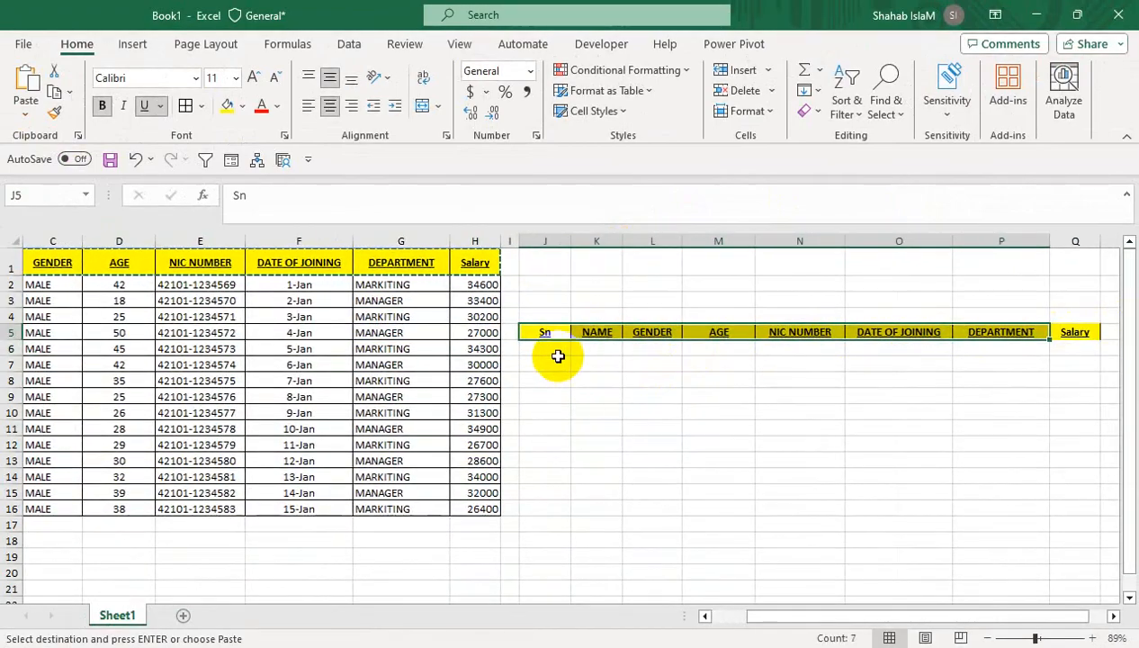
pyautogui.click(548, 362)
pyautogui.moveTo(54, 312); pyautogui.dragTo(3, 311)
pyautogui.click(38, 301)
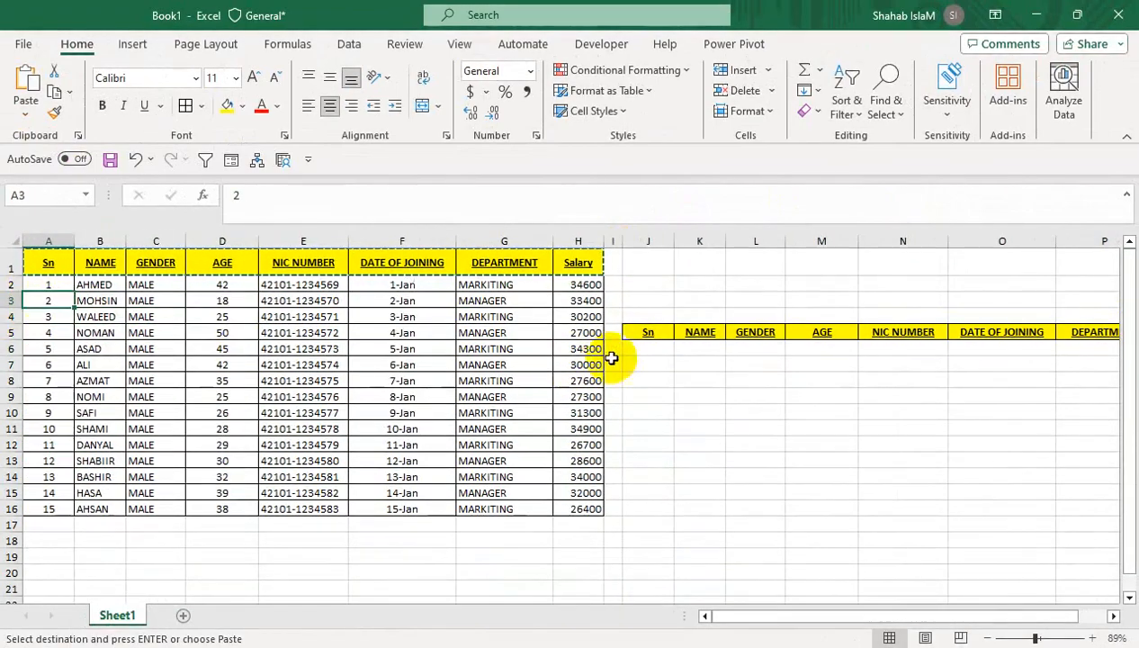
pyautogui.click(651, 361)
pyautogui.write('2')
pyautogui.press('Return')
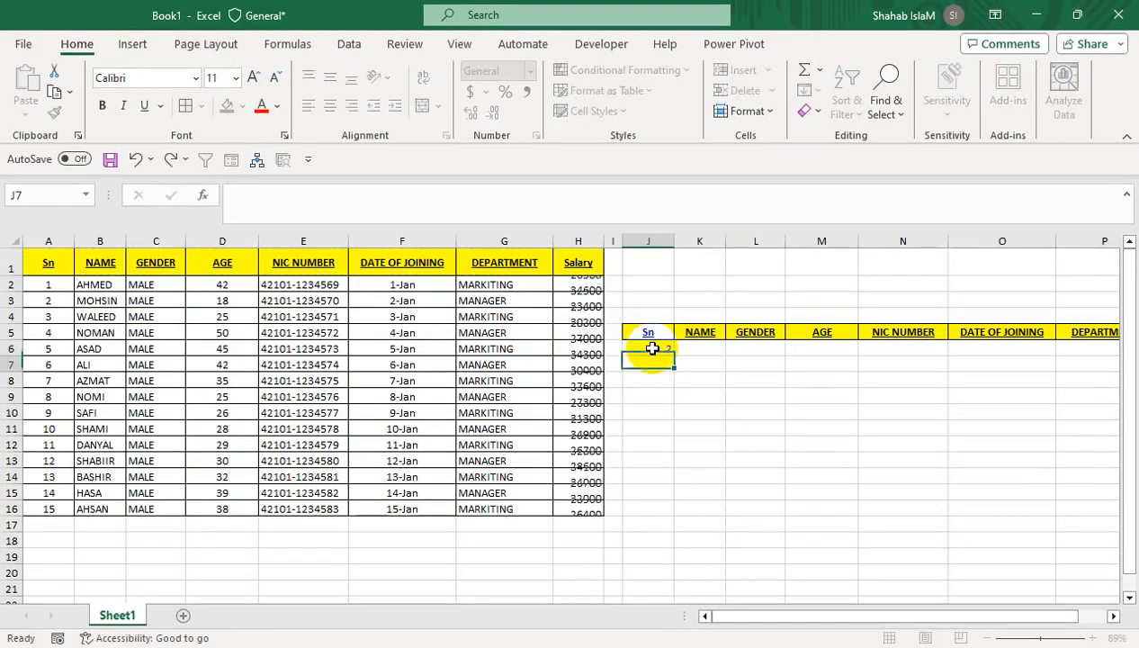
# Start a VLOOKUP formula in K6 with J6 as the lookup value and A1:H16 as the table array.
pyautogui.click(688, 349)
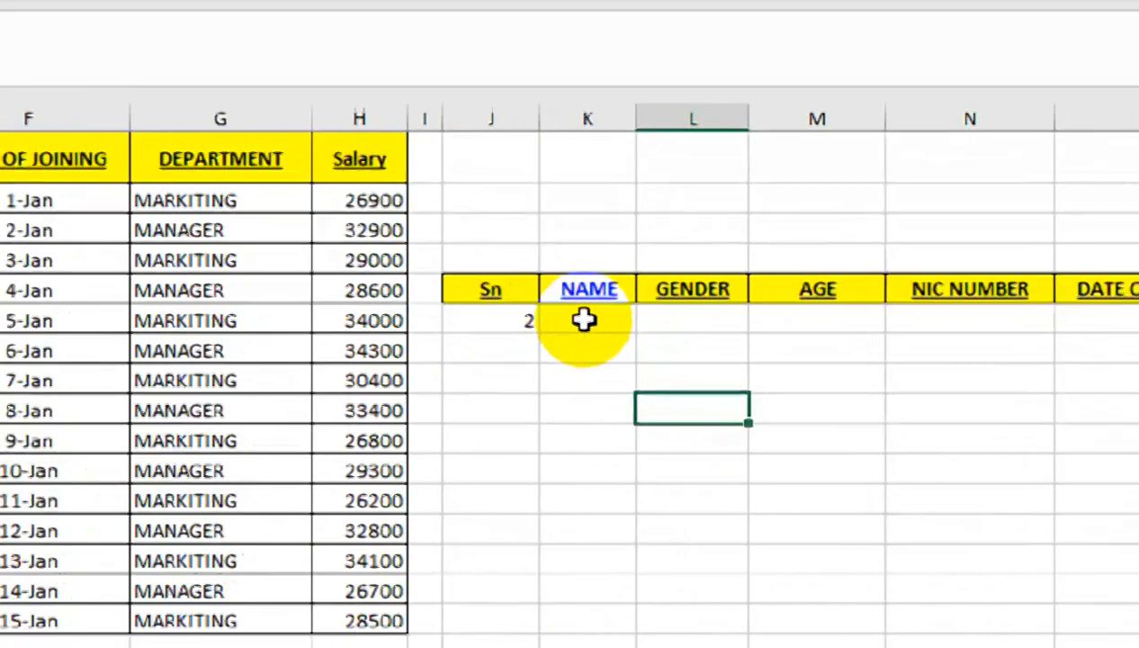
pyautogui.write('=vl')
pyautogui.press('Tab')
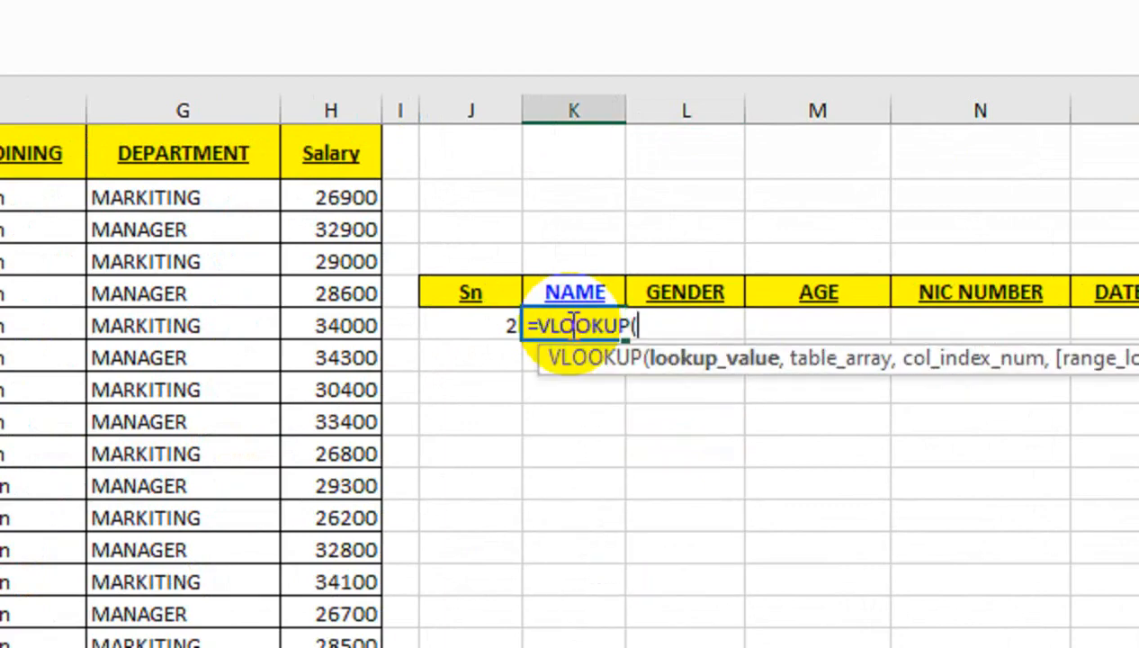
pyautogui.click(470, 331)
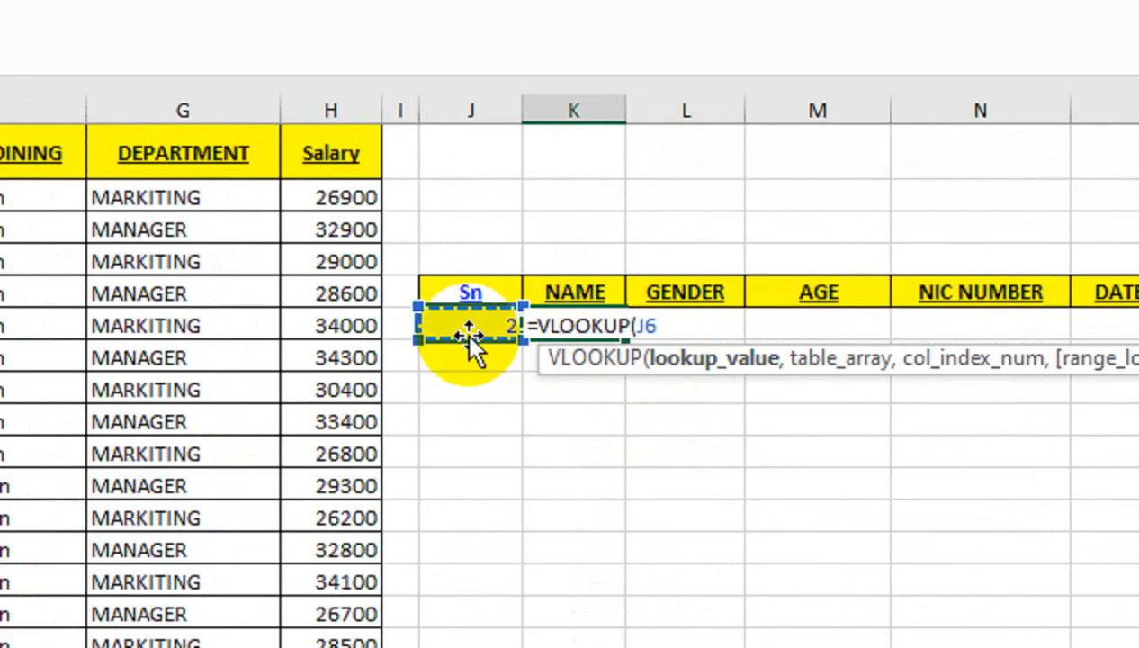
pyautogui.write(',')
pyautogui.moveTo(350, 162); pyautogui.dragTo(89, 501)
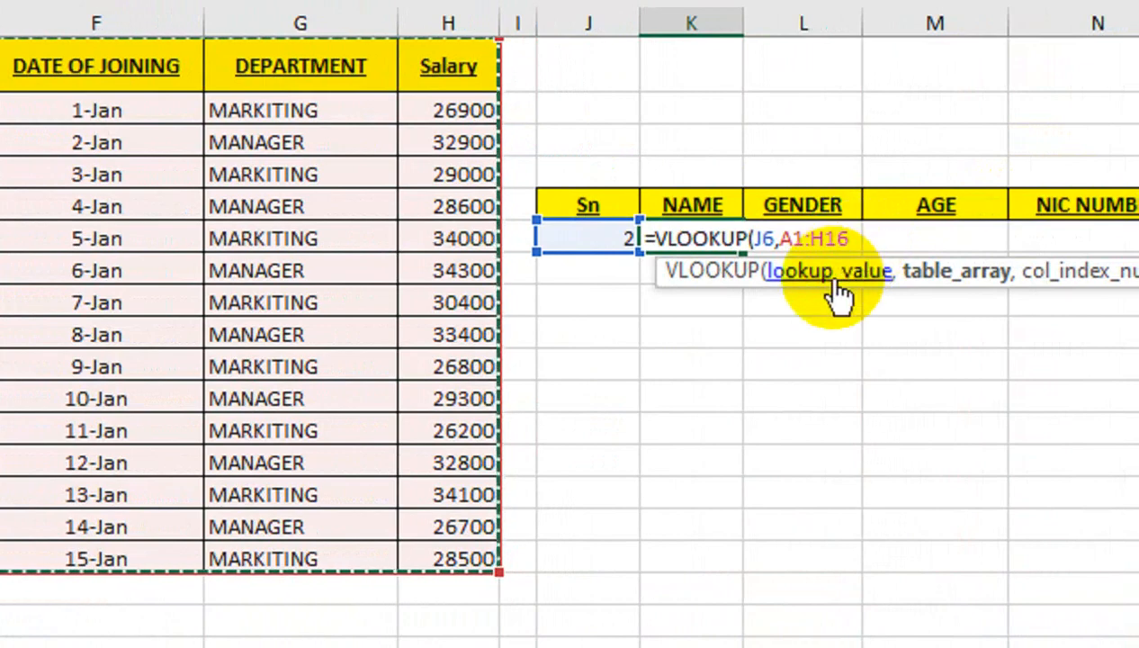
# Complete the K6 VLOOKUP with column index 2 and FALSE for an exact match.
pyautogui.write(',')
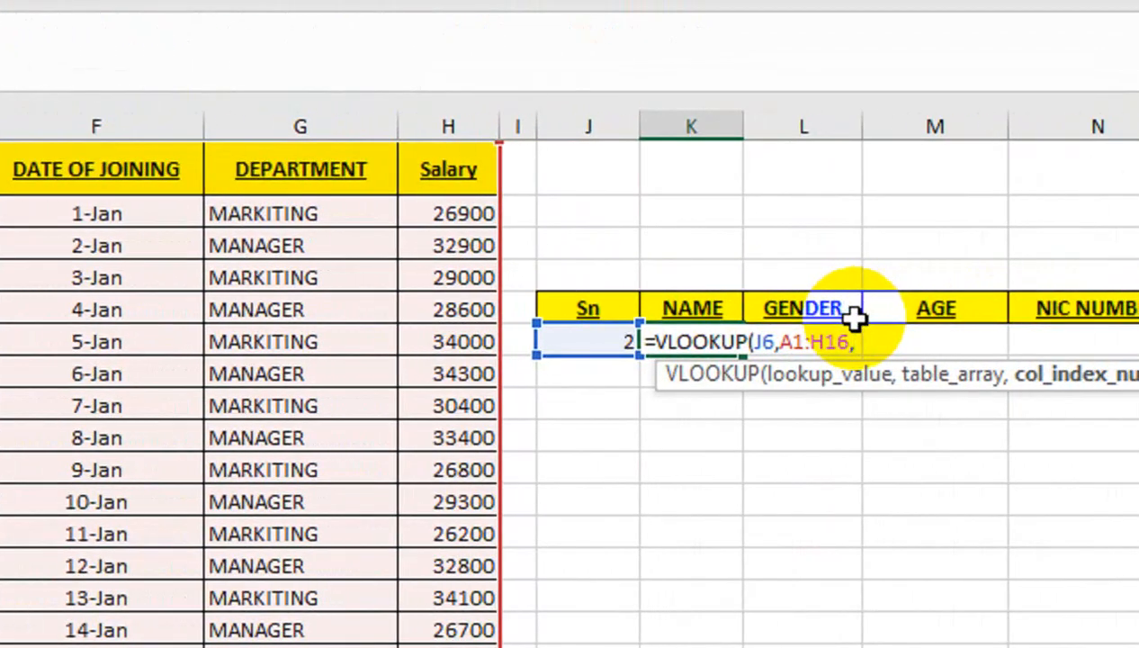
pyautogui.write('2')
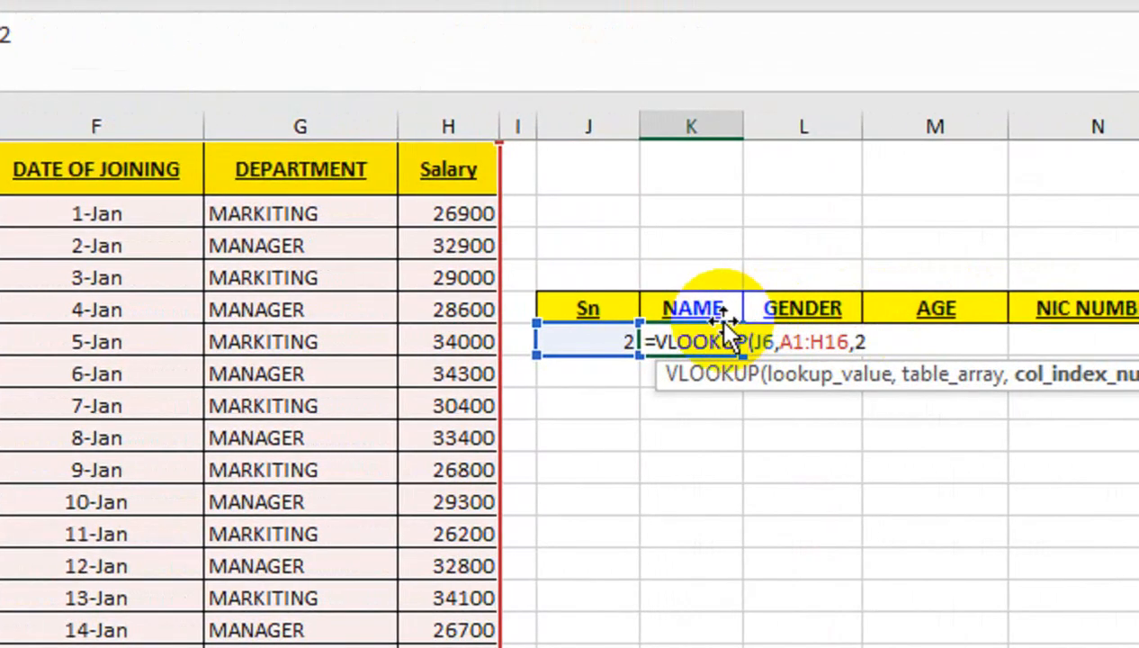
pyautogui.write(',')
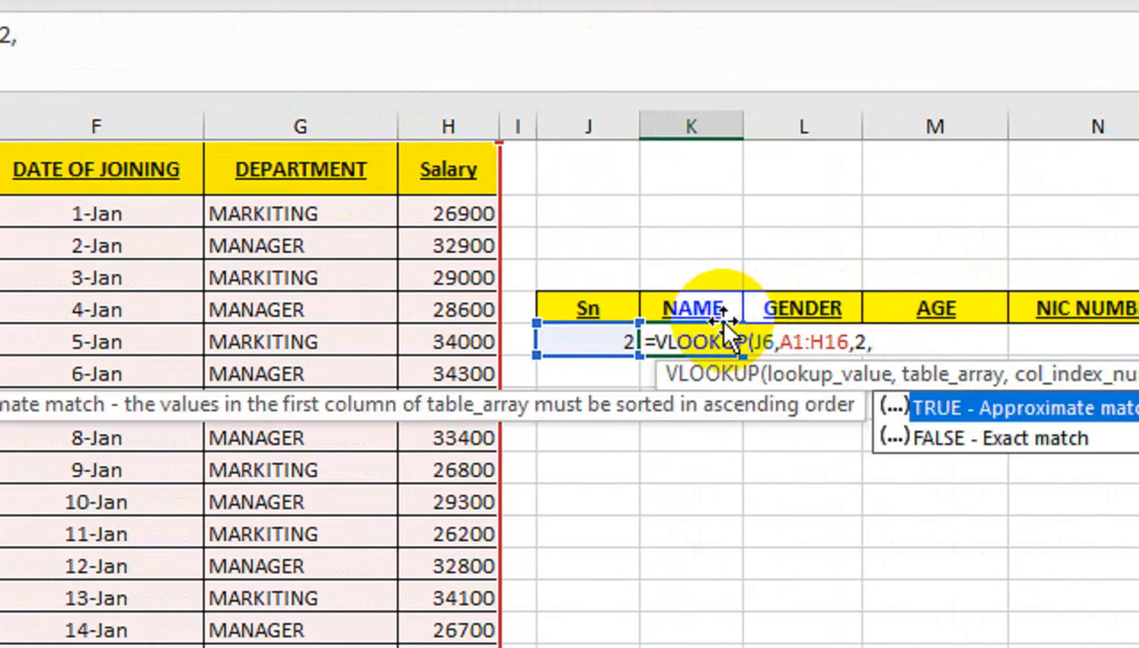
pyautogui.press('Down')
pyautogui.press('Escape')
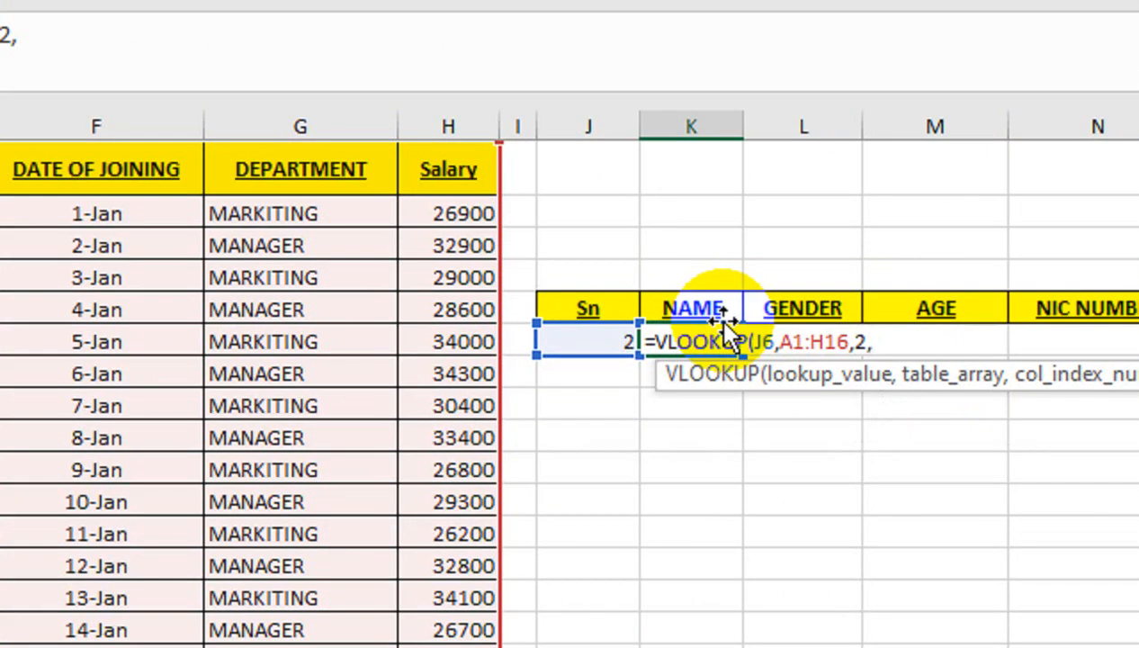
pyautogui.press('BackSpace')
pyautogui.write(',')
pyautogui.press('Down')
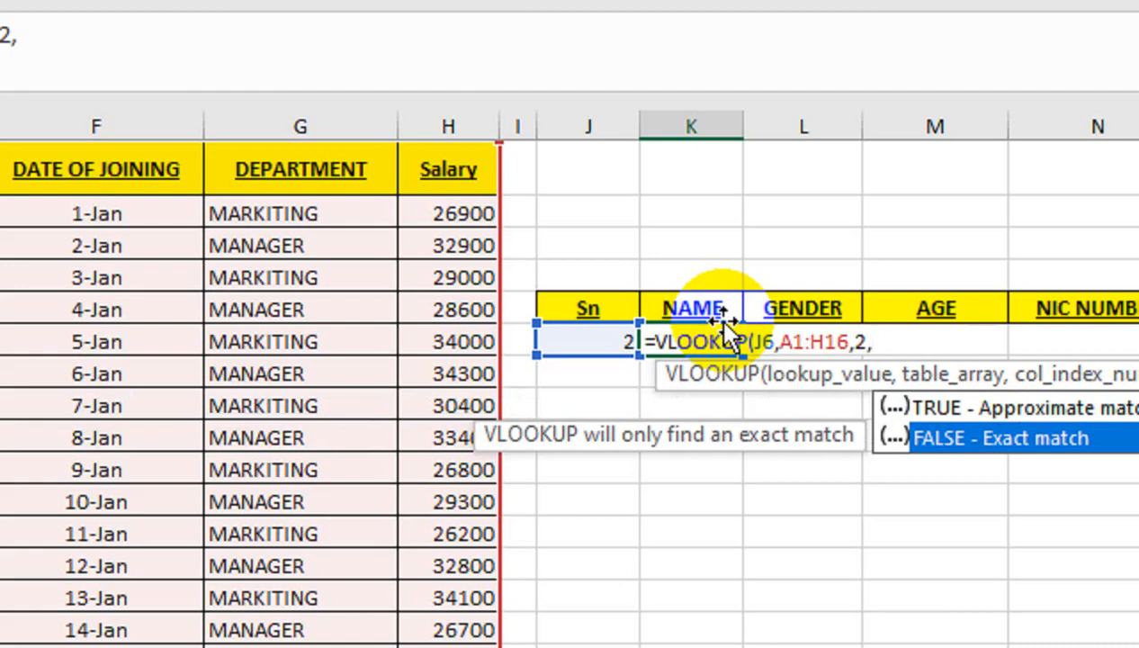
pyautogui.press('Tab')
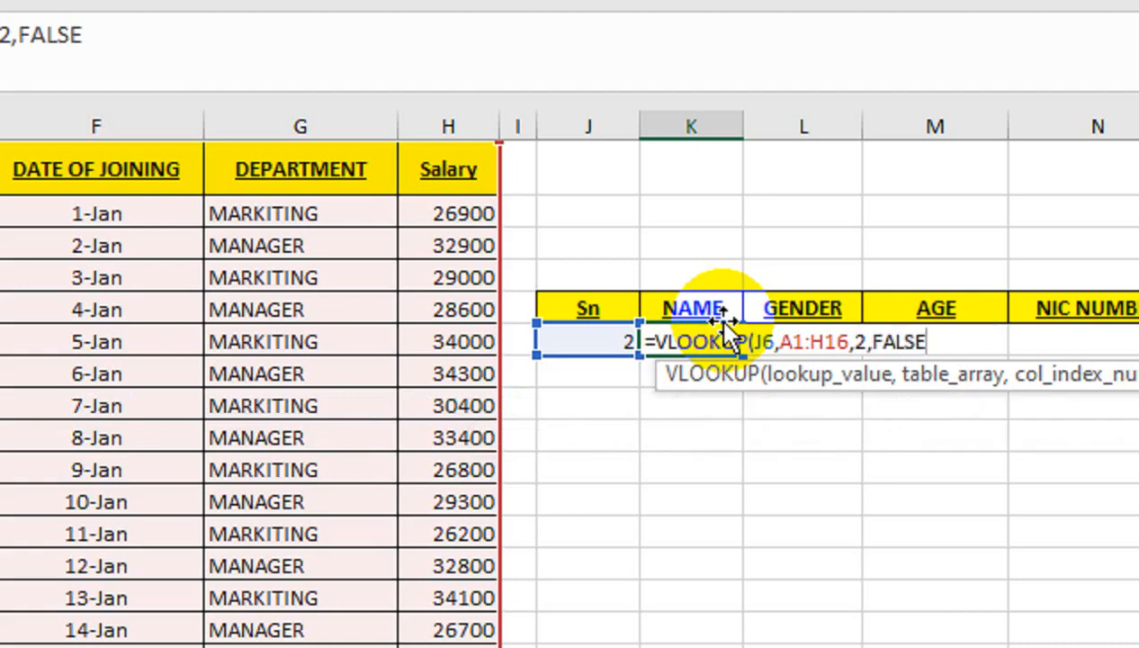
pyautogui.write(')')
pyautogui.press('Return')
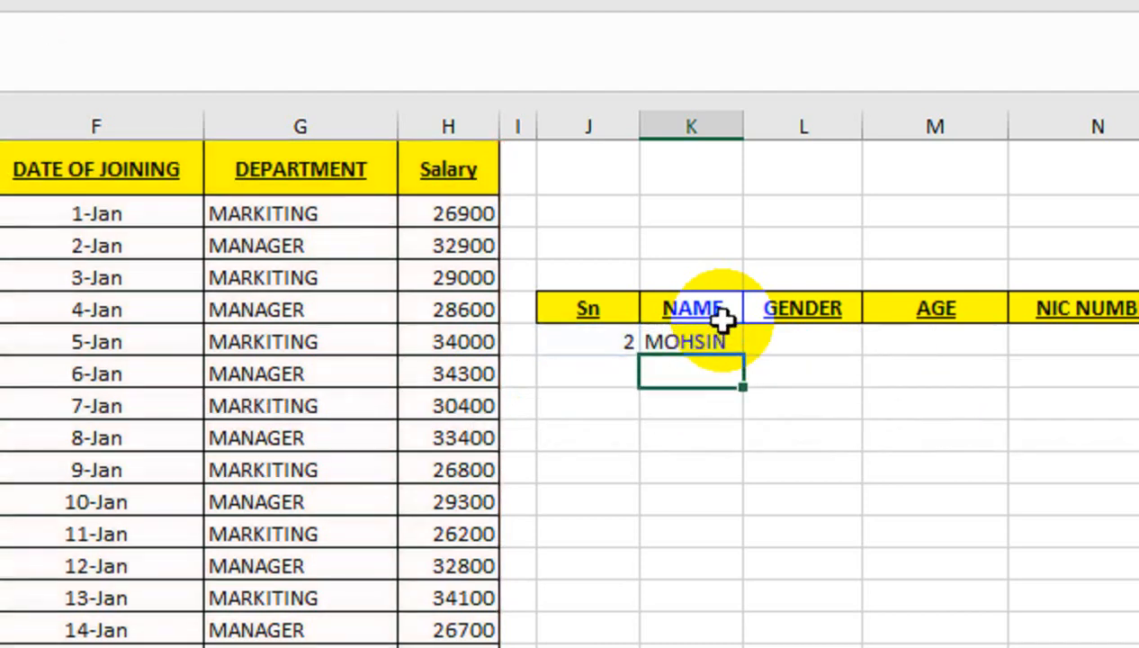
pyautogui.click(712, 331)
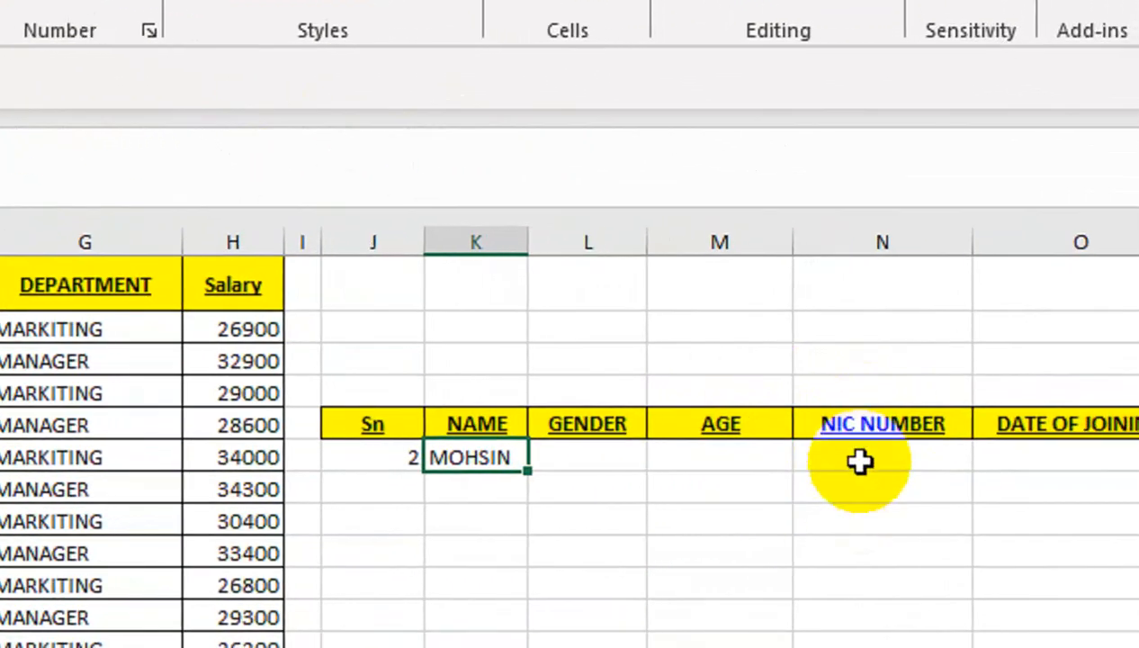
pyautogui.moveTo(882, 450)
pyautogui.mouseDown()
pyautogui.moveTo(1121, 462)
pyautogui.moveTo(821, 432)
pyautogui.moveTo(884, 458)
pyautogui.mouseUp()
pyautogui.moveTo(1018, 452); pyautogui.dragTo(1096, 449)
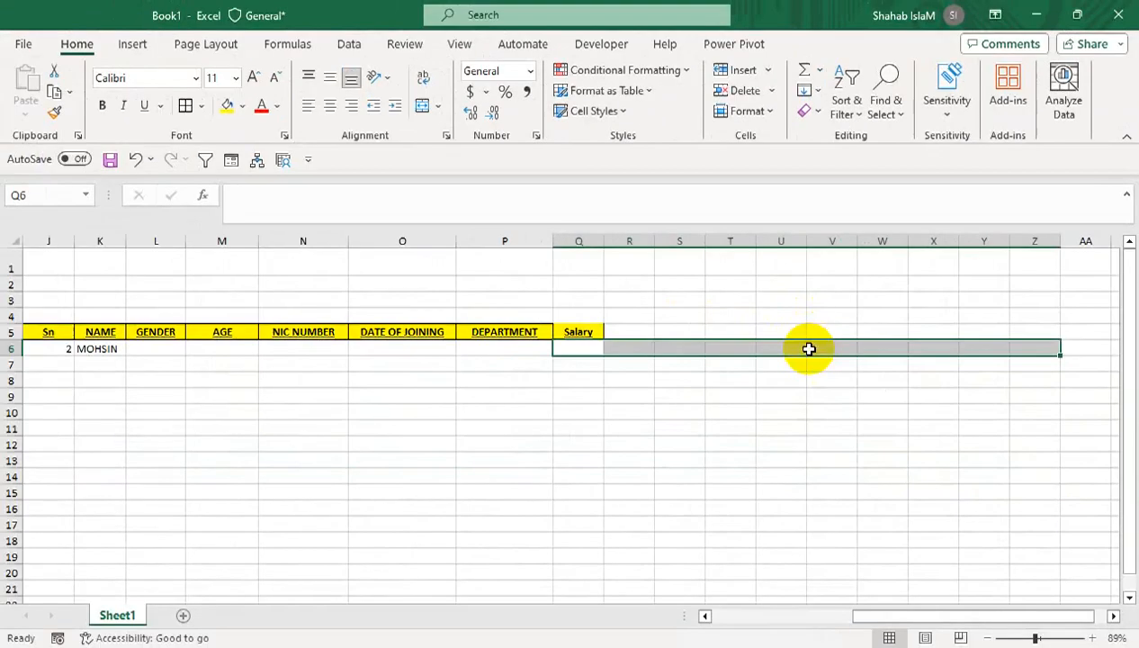
pyautogui.moveTo(860, 618); pyautogui.dragTo(671, 614)
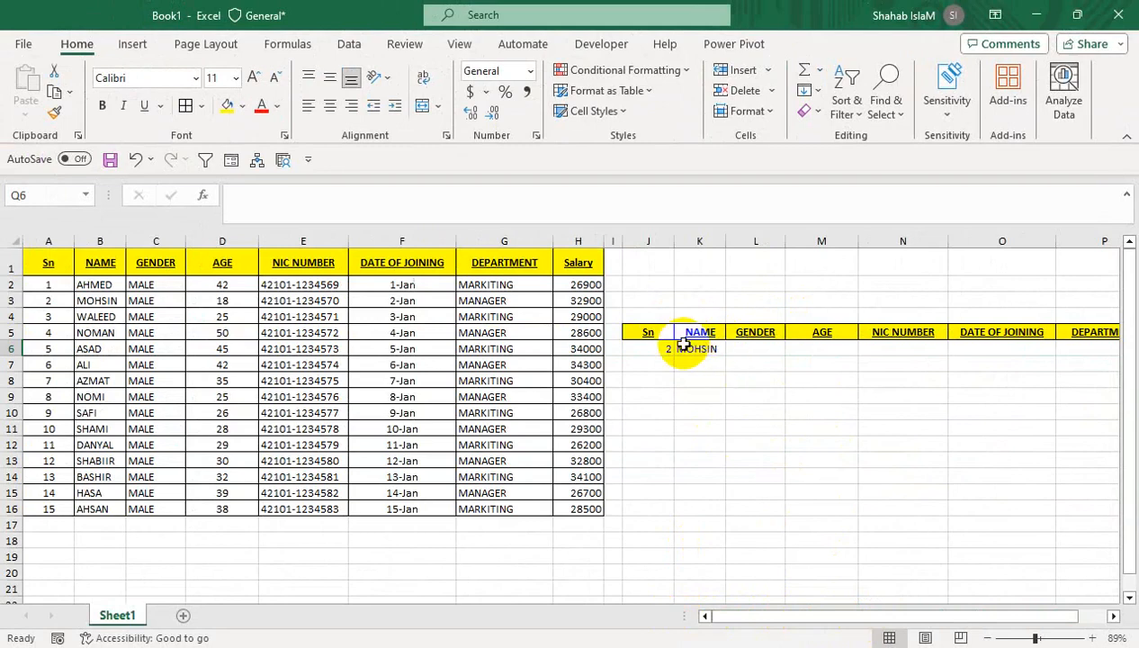
# Edit the VLOOKUP in K6 to insert an opening curly brace before column index 2.
pyautogui.click(688, 346)
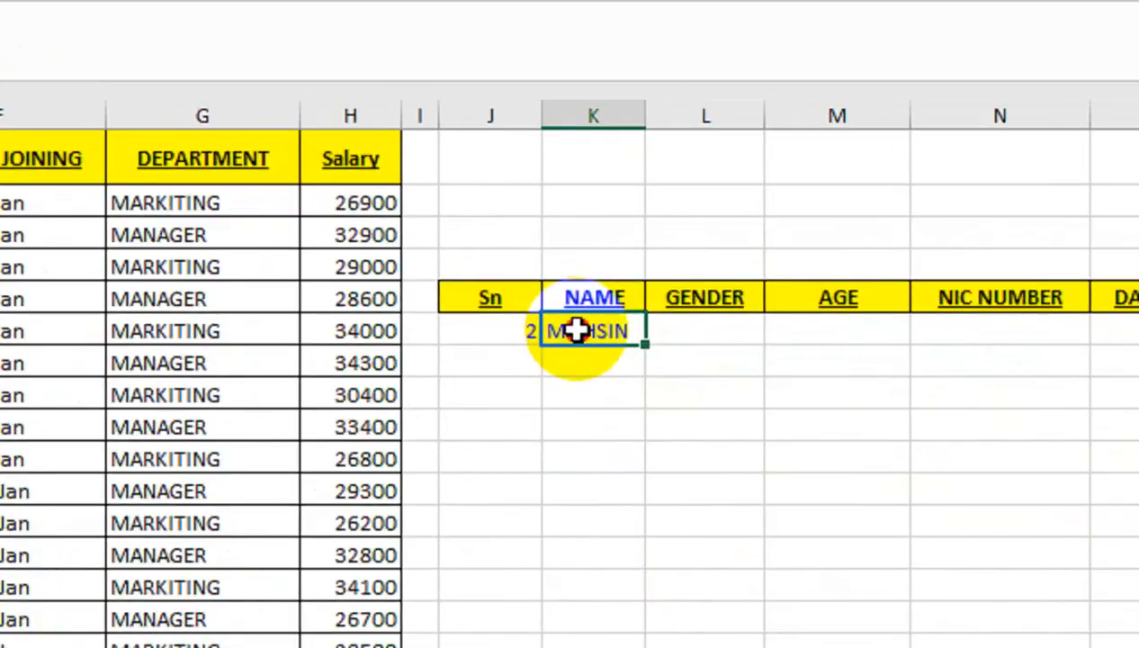
pyautogui.doubleClick(690, 348)
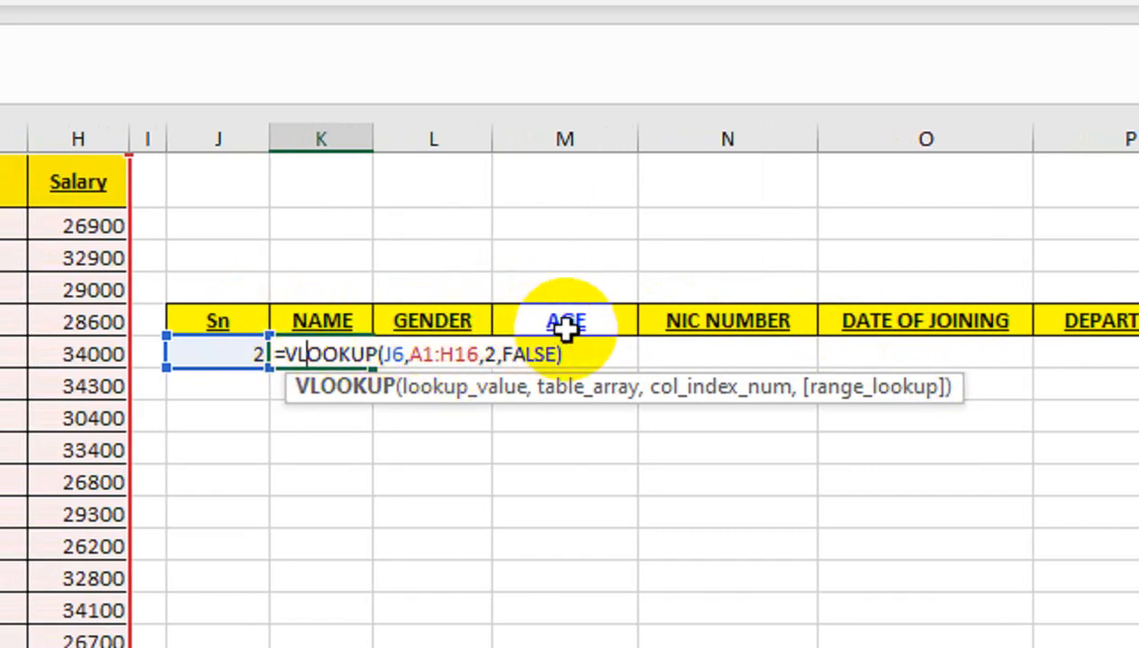
pyautogui.click(492, 355)
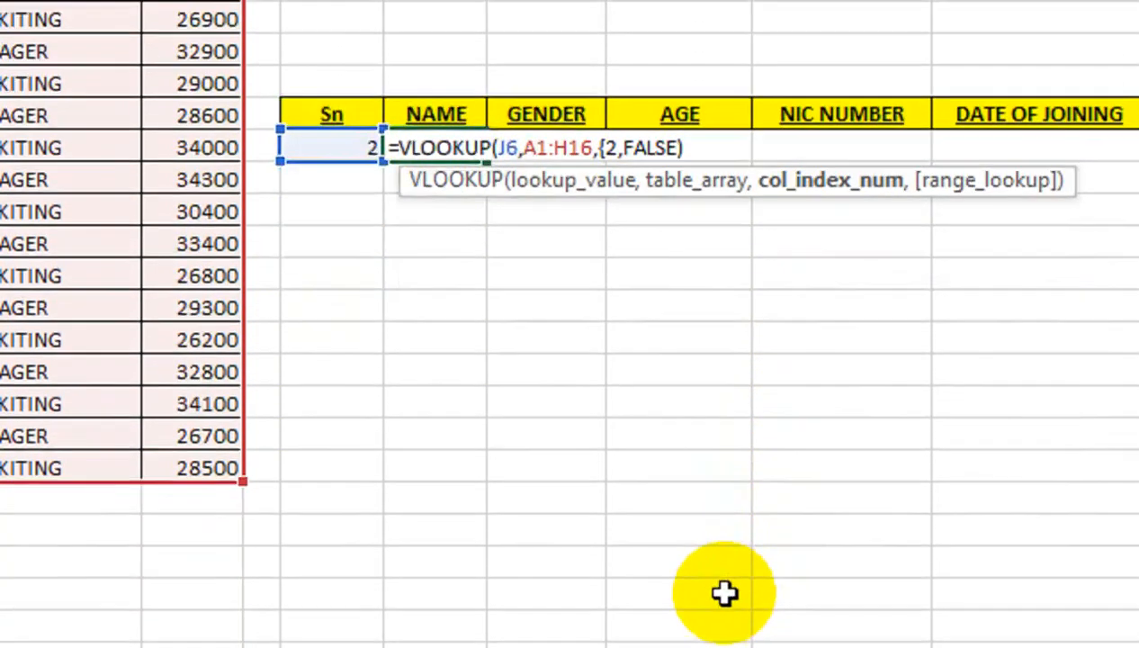
pyautogui.moveTo(744, 585); pyautogui.dragTo(789, 586)
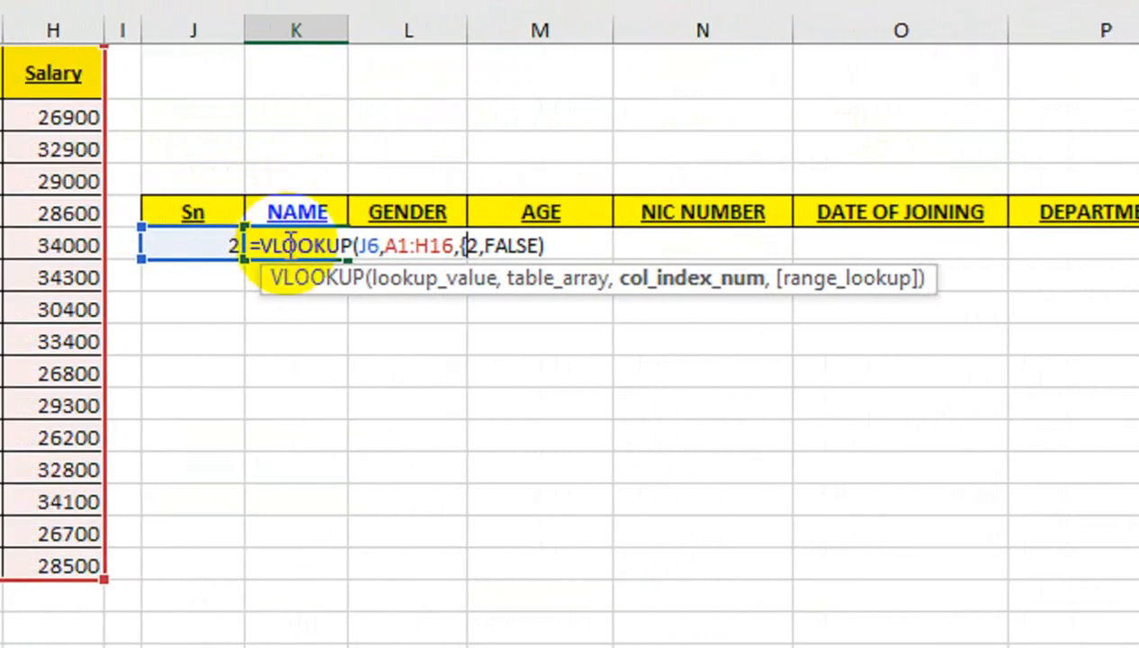
pyautogui.hscroll(3, 856, 234)
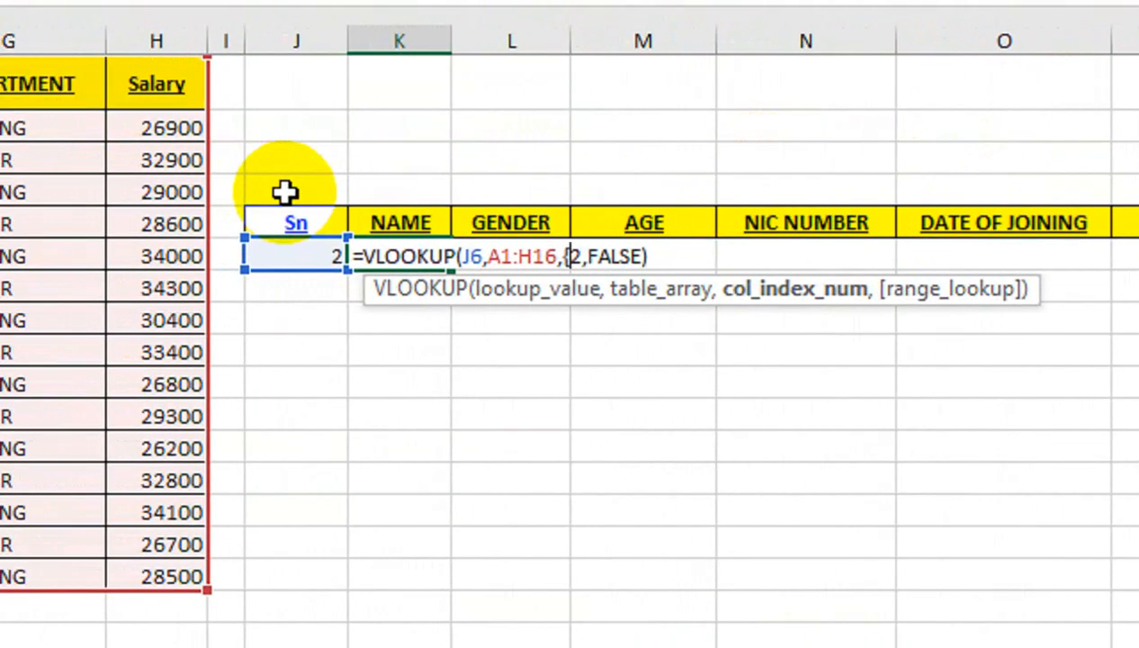
# Copy the unfinished VLOOKUP text from K6 and clear the cell.
pyautogui.moveTo(668, 257); pyautogui.dragTo(181, 263)
pyautogui.hotkey('ctrl', 'c')
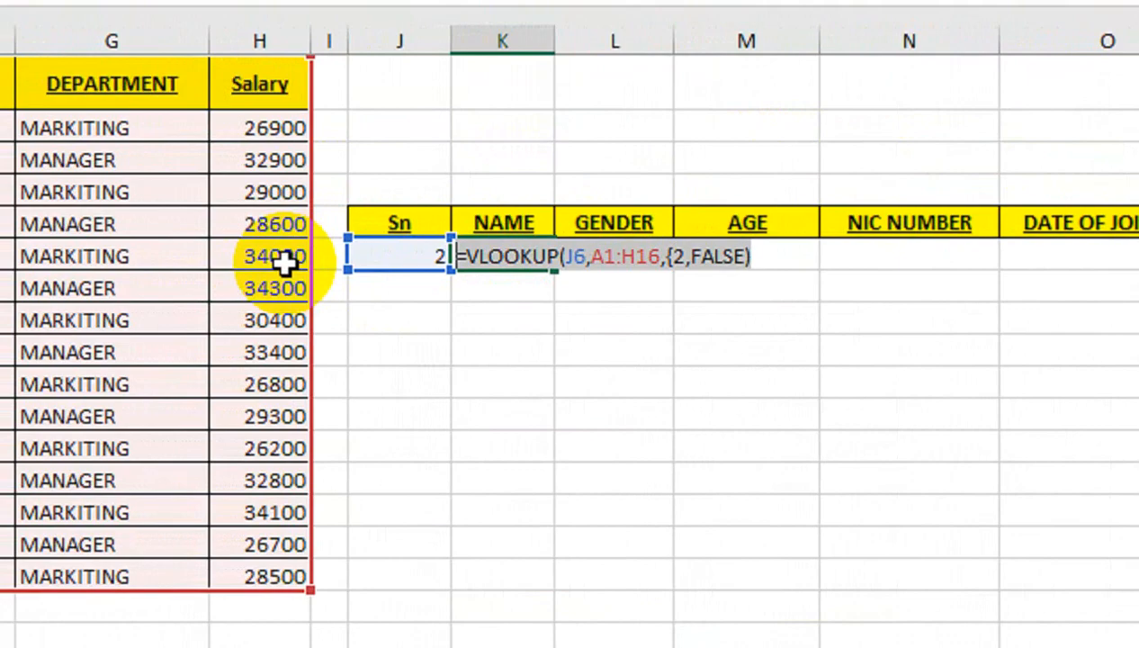
pyautogui.press('BackSpace')
pyautogui.press('Return')
pyautogui.moveTo(502, 234); pyautogui.dragTo(1089, 232)
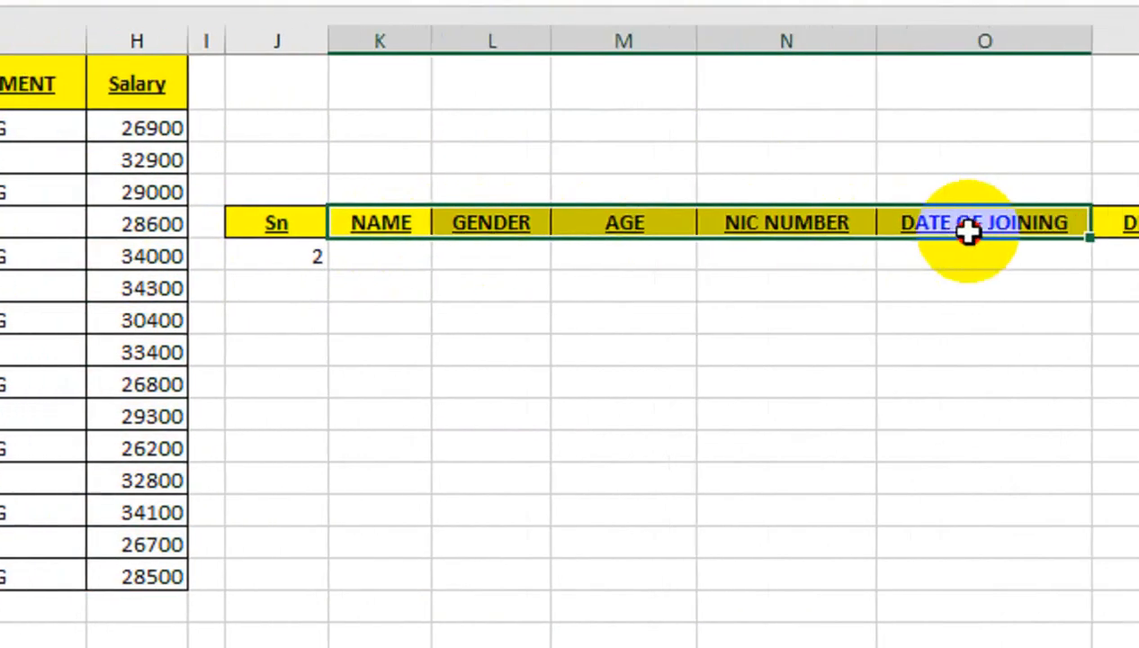
pyautogui.moveTo(967, 232); pyautogui.dragTo(1035, 223)
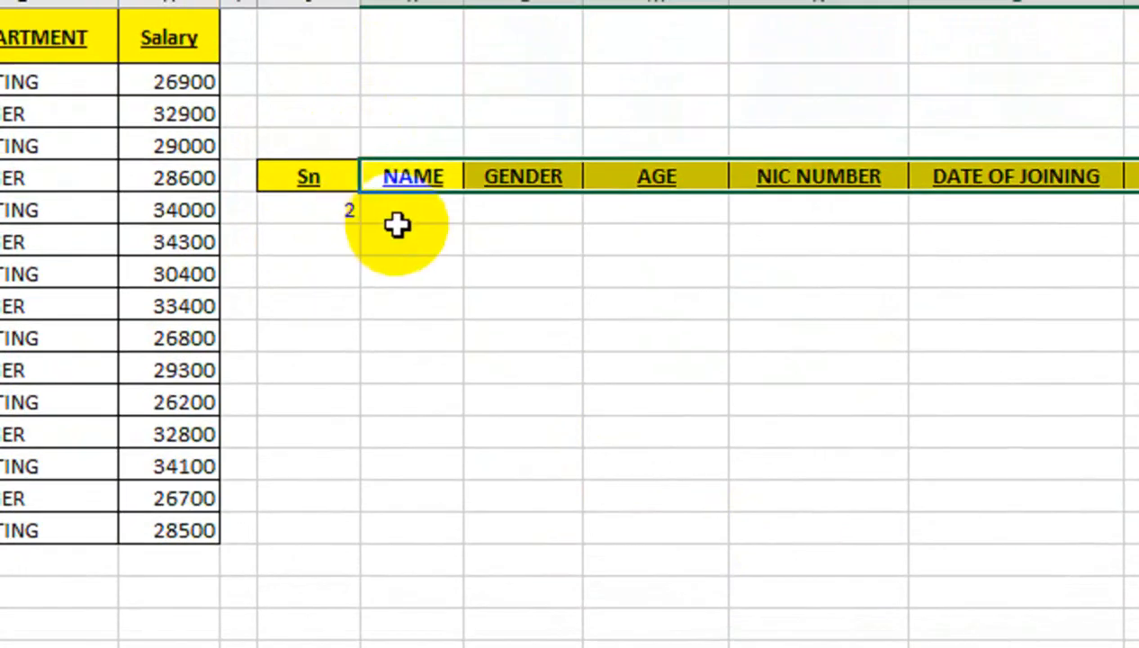
# Paste the copied VLOOKUP text into K6 and complete its column index array as {2,3,4,5,6,7,8}, followed by FALSE.
pyautogui.click(432, 45)
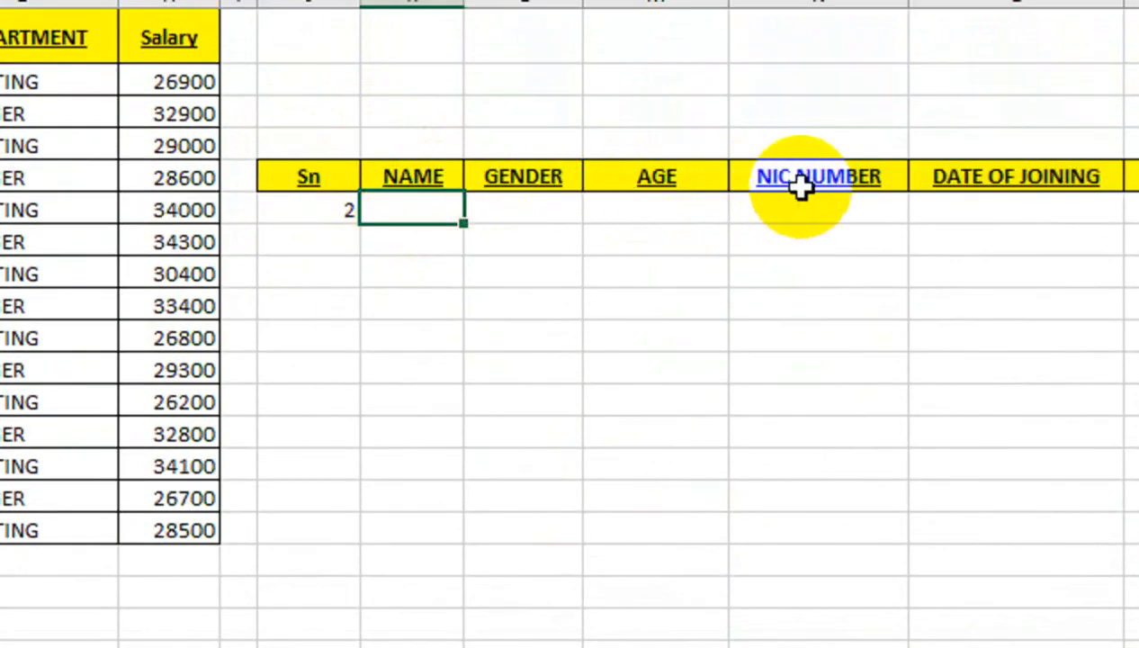
pyautogui.hotkey('ctrl', 'v')
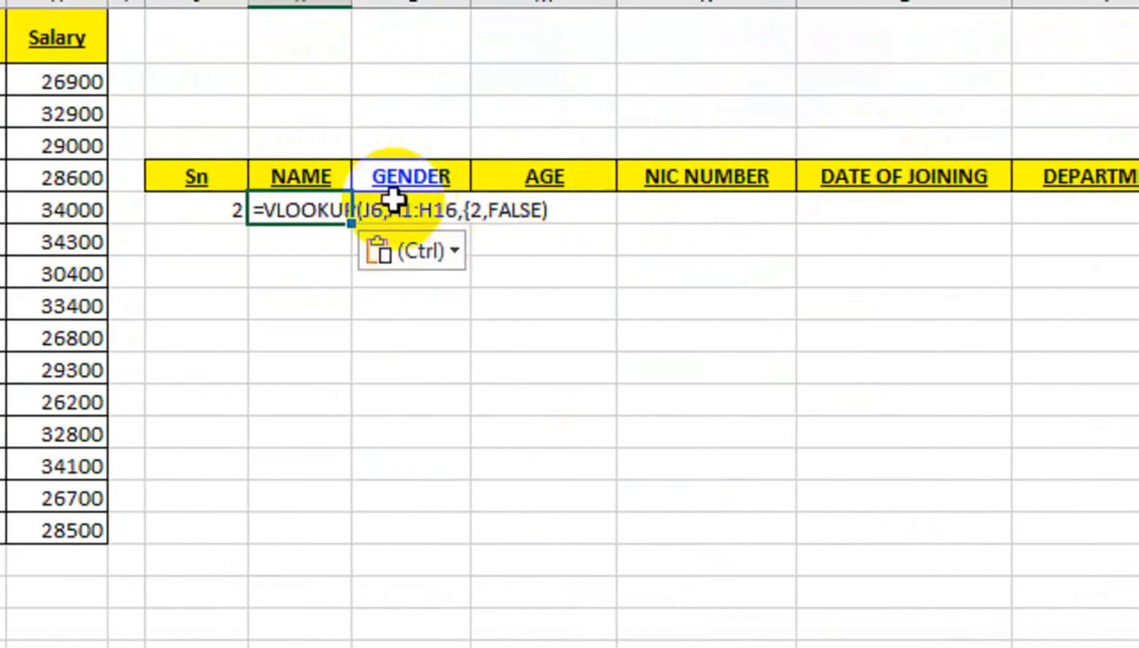
pyautogui.doubleClick(313, 210)
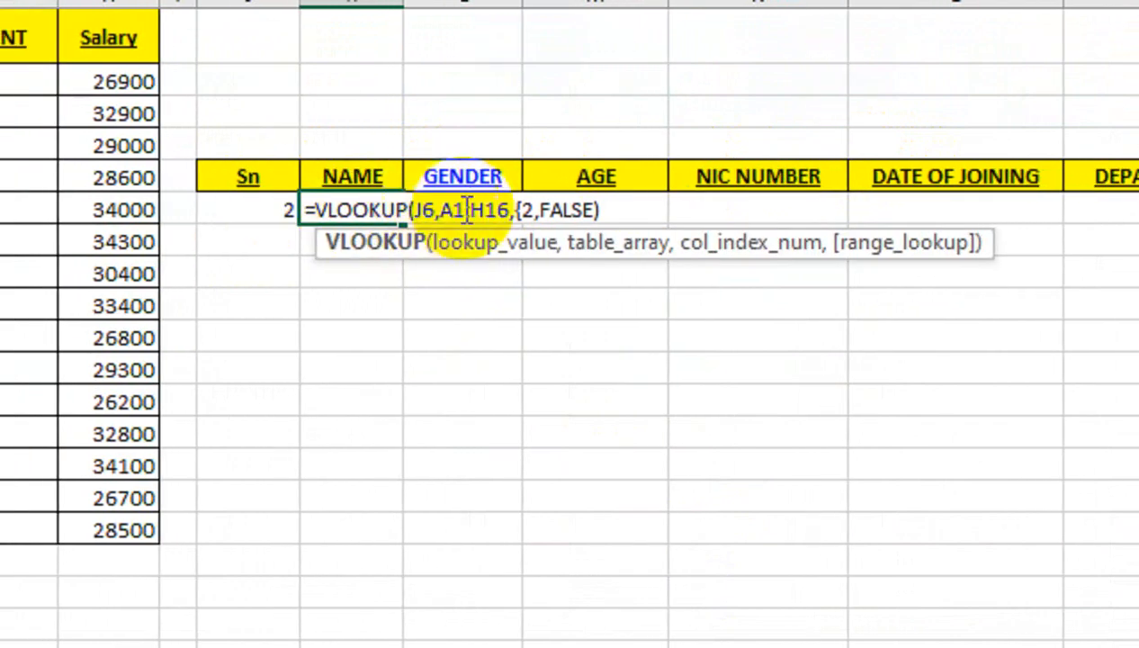
pyautogui.click(621, 209)
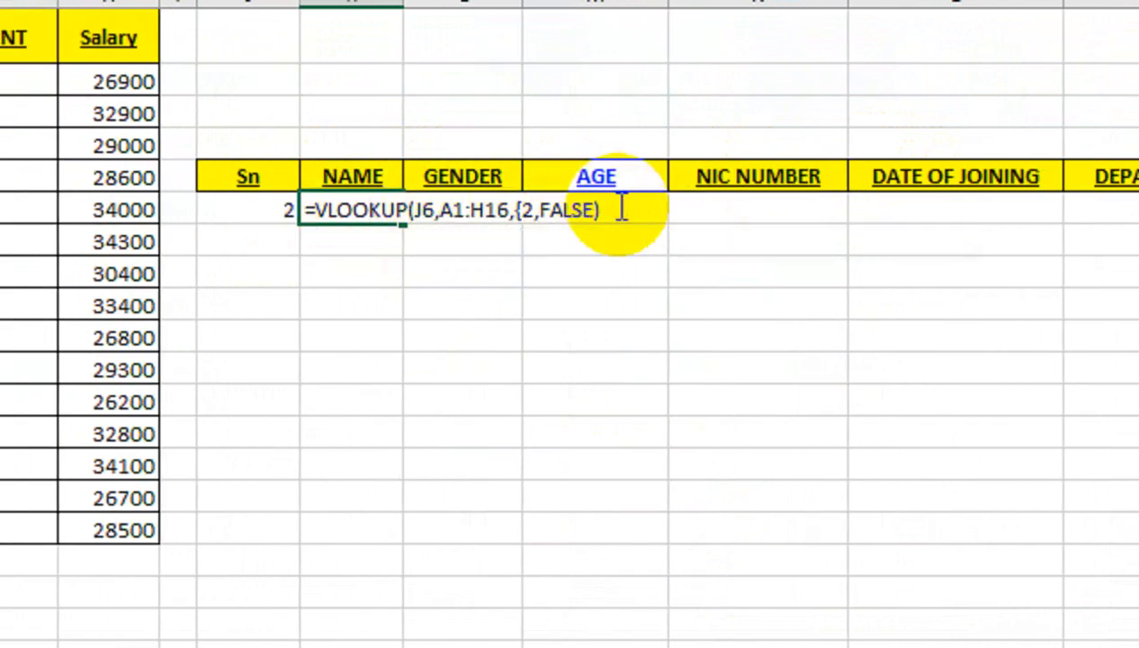
pyautogui.click(537, 209)
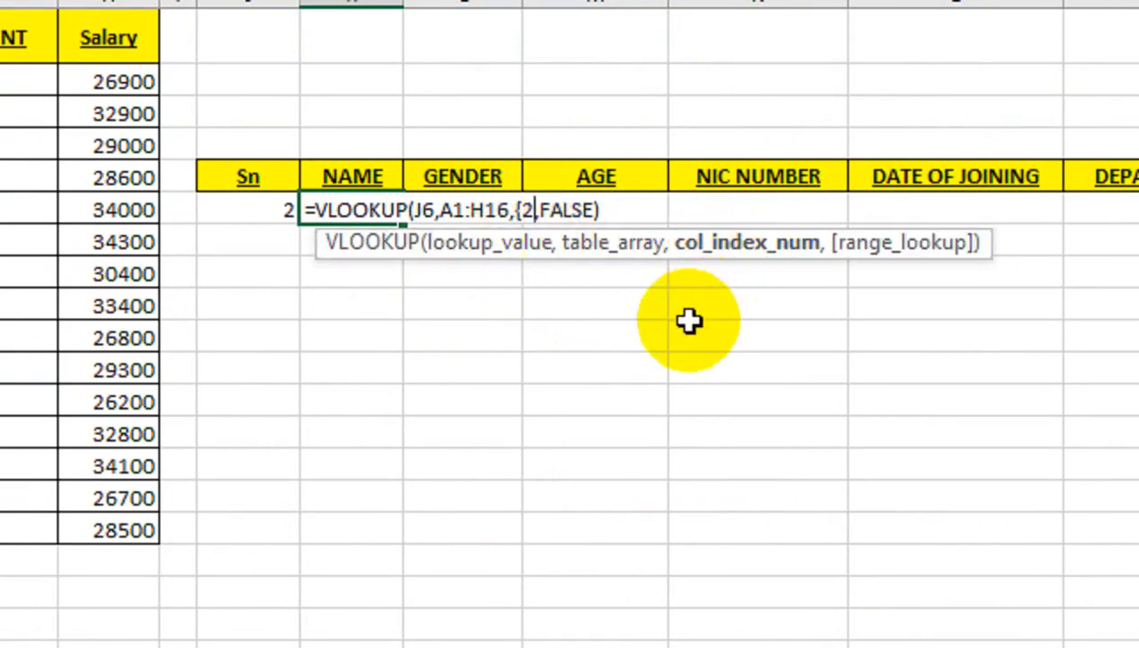
pyautogui.write('3,4,5,6,7,8')
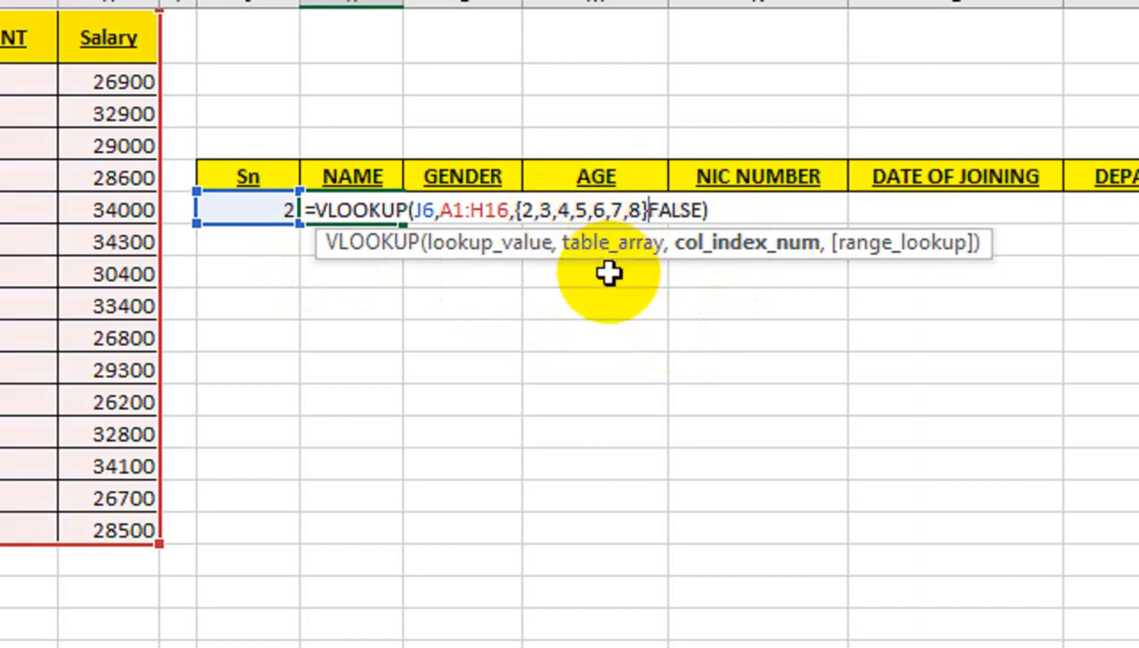
pyautogui.write(',')
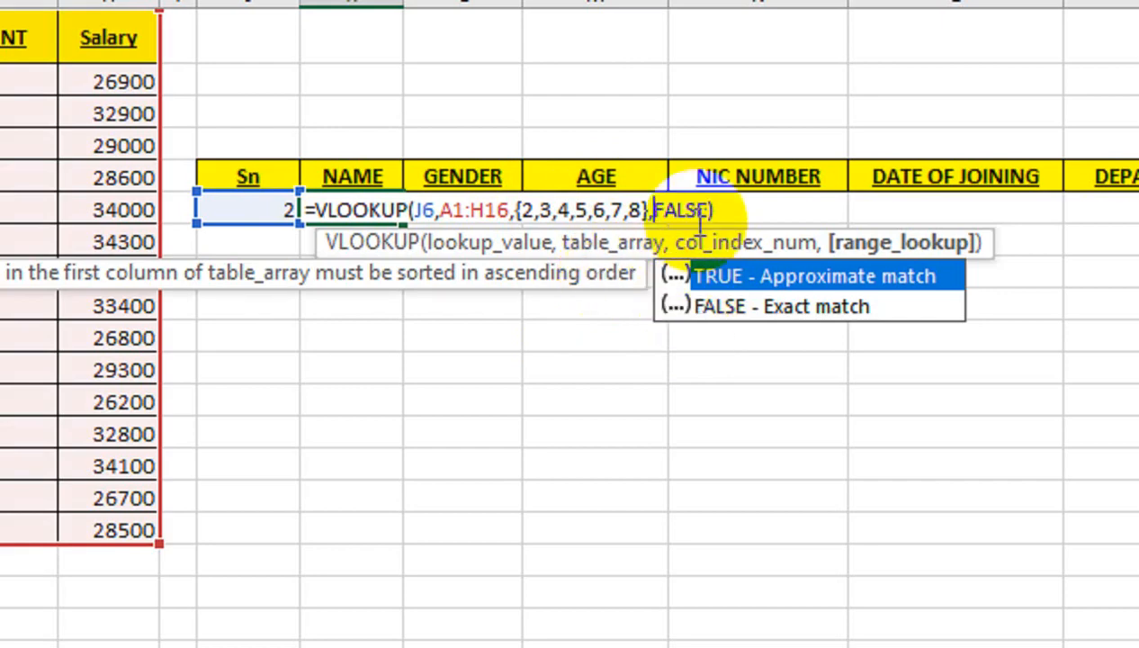
# Lock the K6 VLOOKUP references as $J6 for the lookup value and $A$1:$H$16 for the table array, and enter the formula.
pyautogui.click(723, 209)
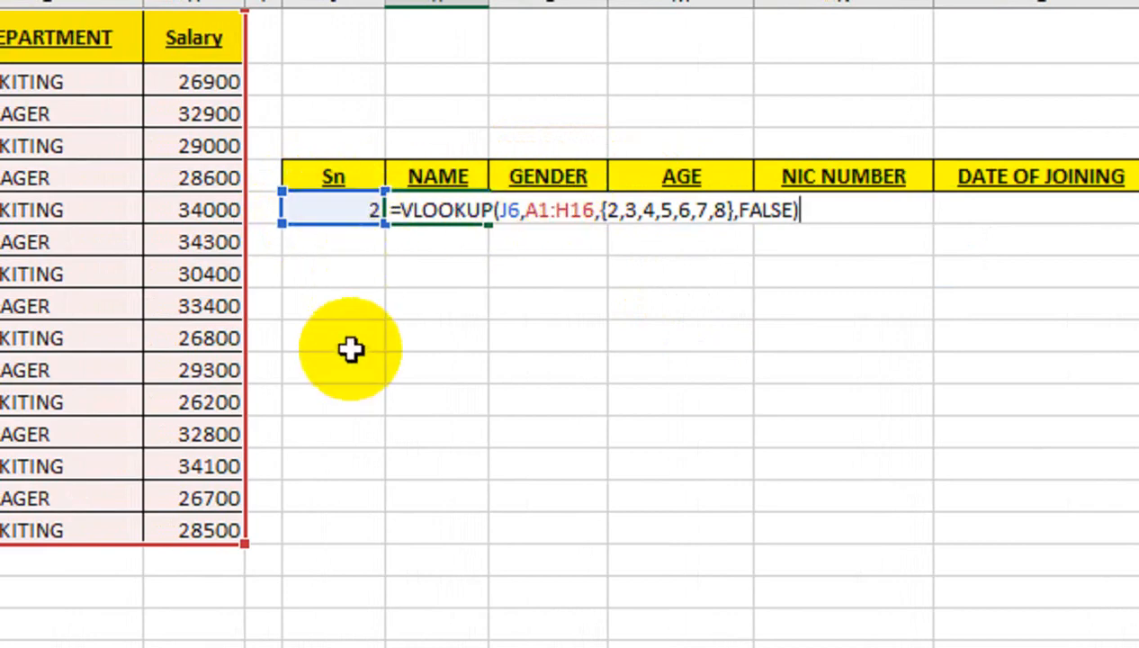
pyautogui.click(502, 211)
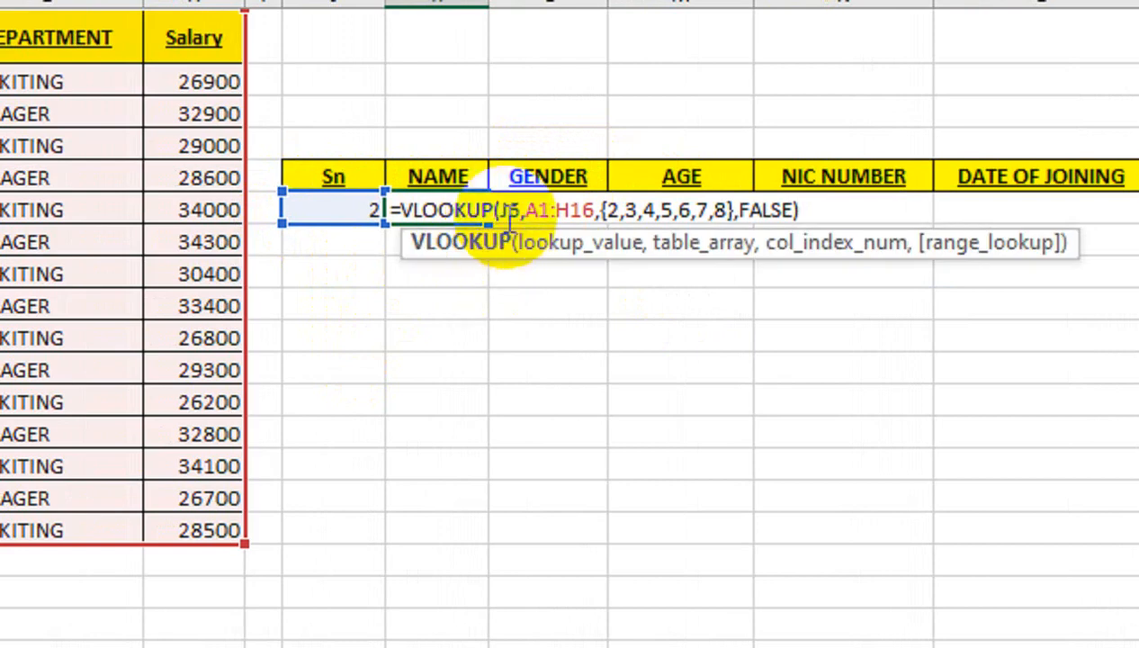
pyautogui.click(503, 210)
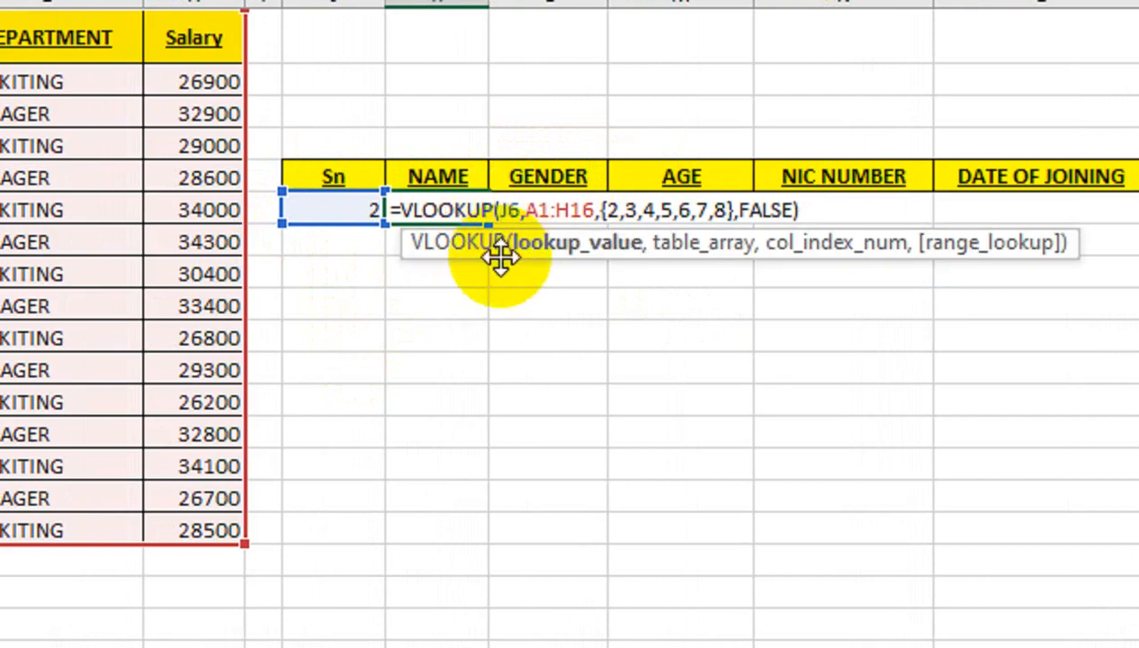
pyautogui.write('$')
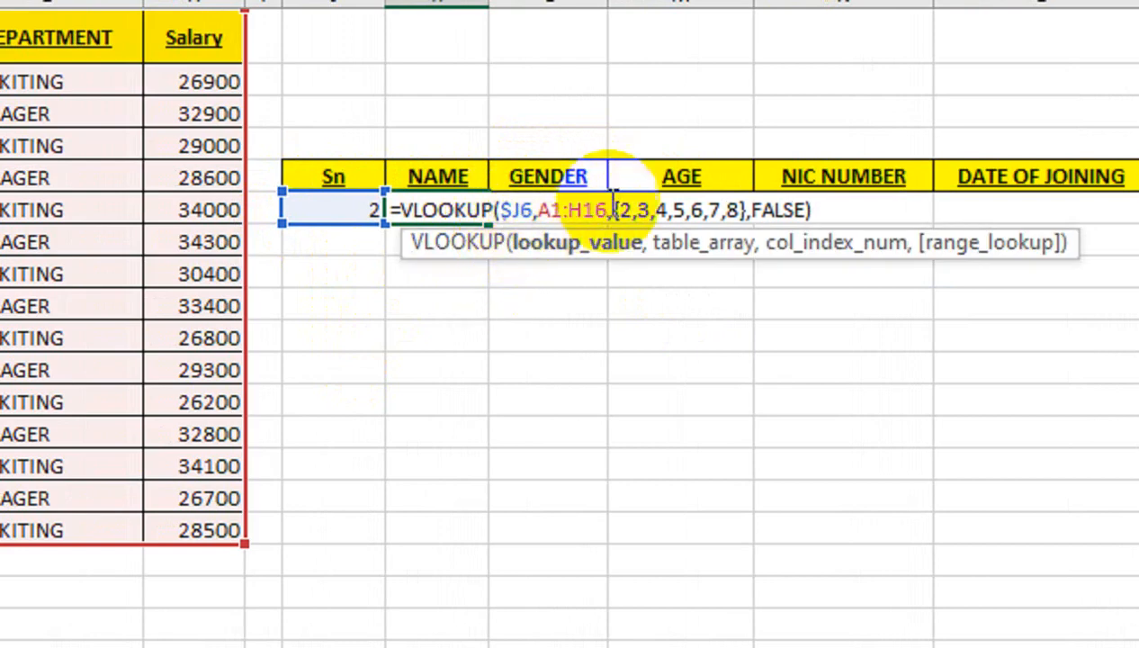
pyautogui.moveTo(612, 209); pyautogui.dragTo(543, 210)
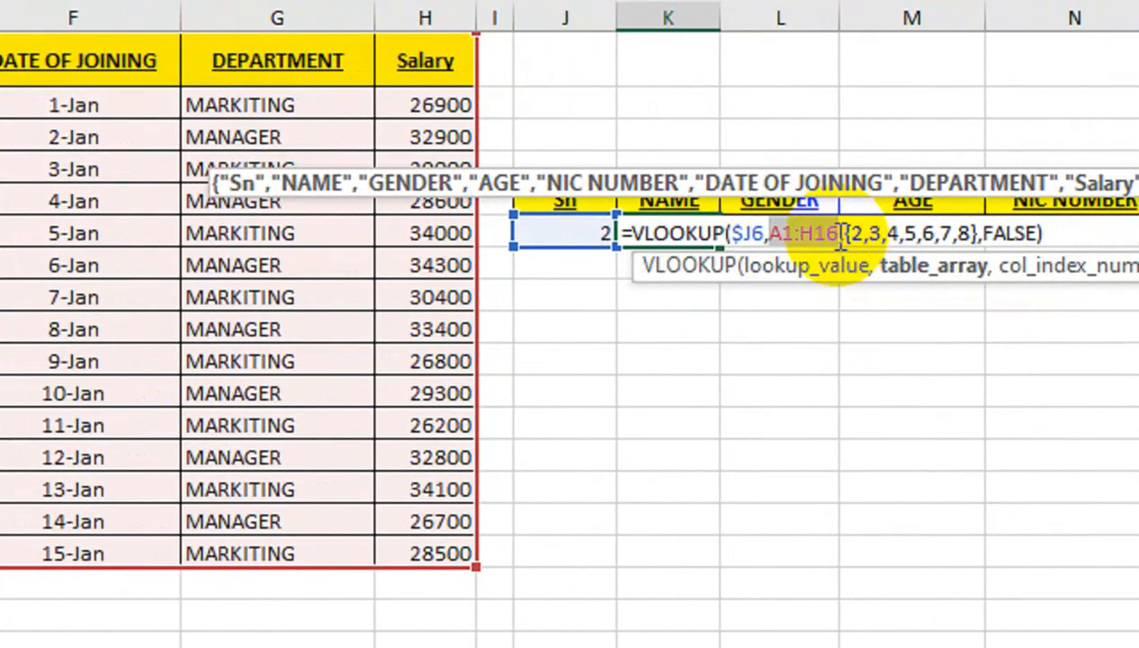
pyautogui.press('F4')
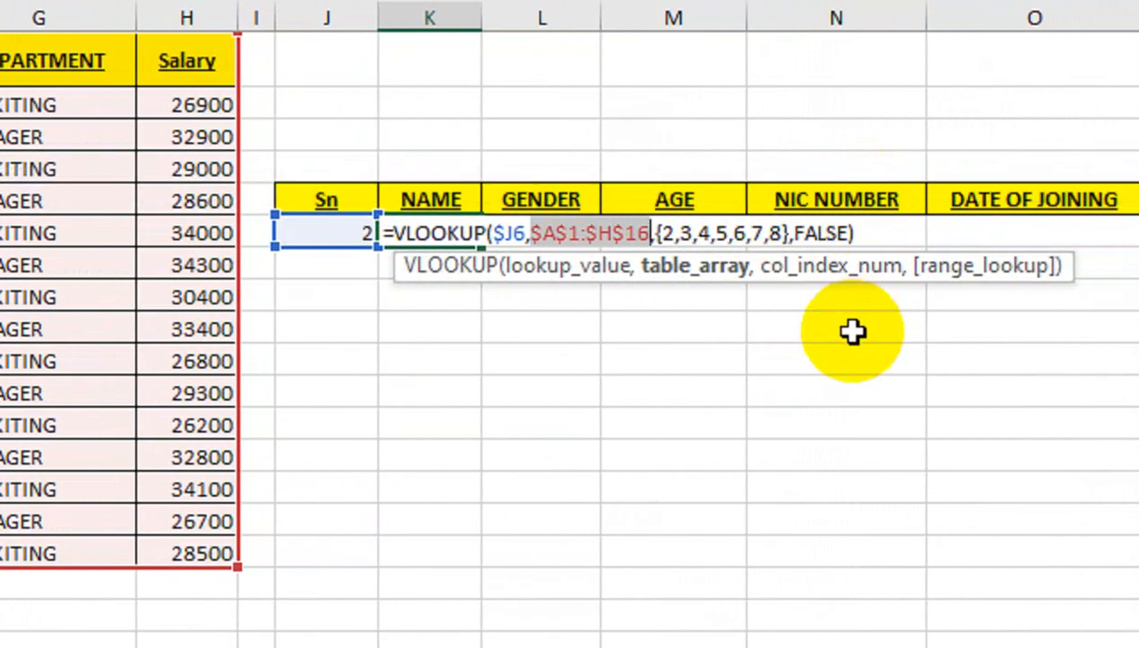
pyautogui.press('Return')
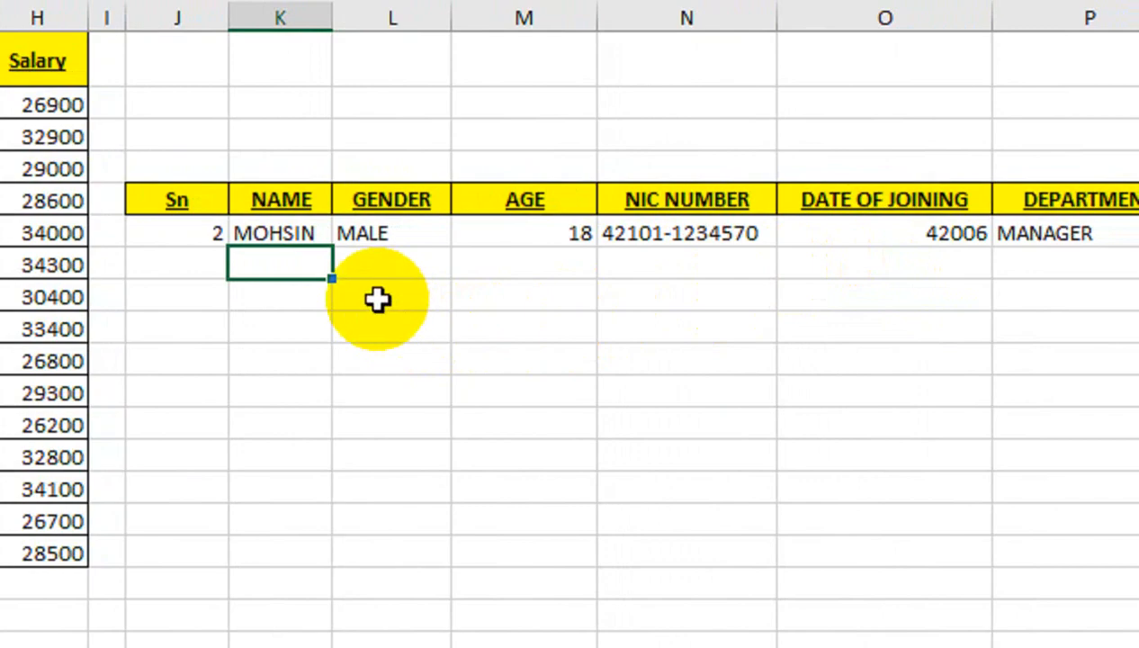
# Examine the lookup results across K6:Q6 and the formula behind them in K6.
pyautogui.click(275, 231)
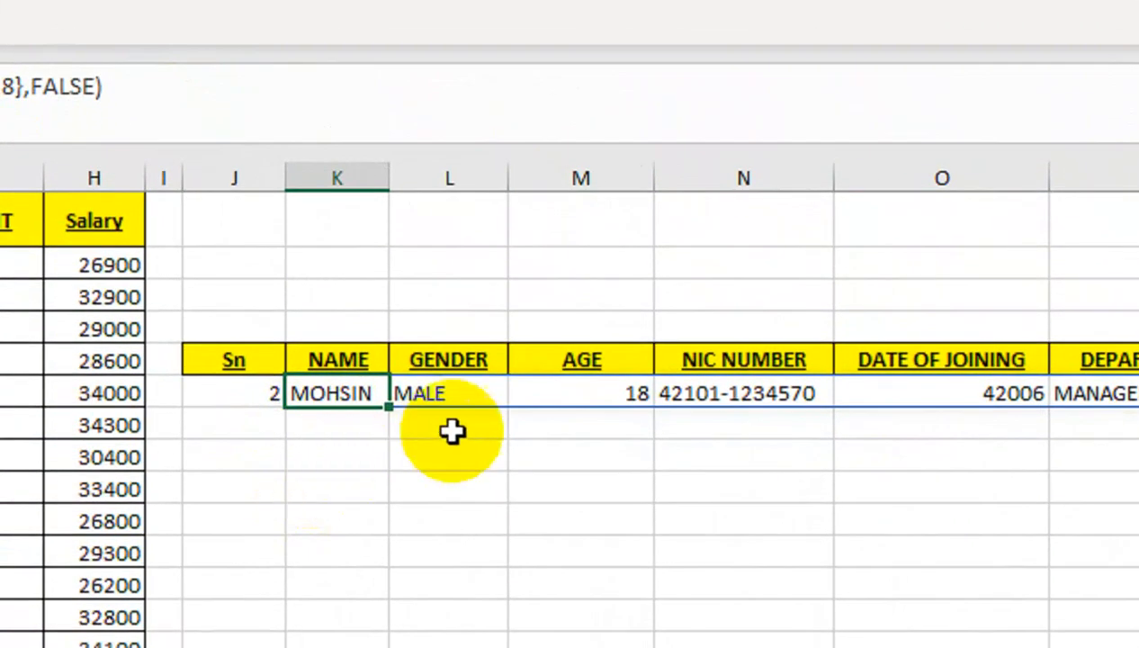
pyautogui.moveTo(473, 440); pyautogui.dragTo(603, 385)
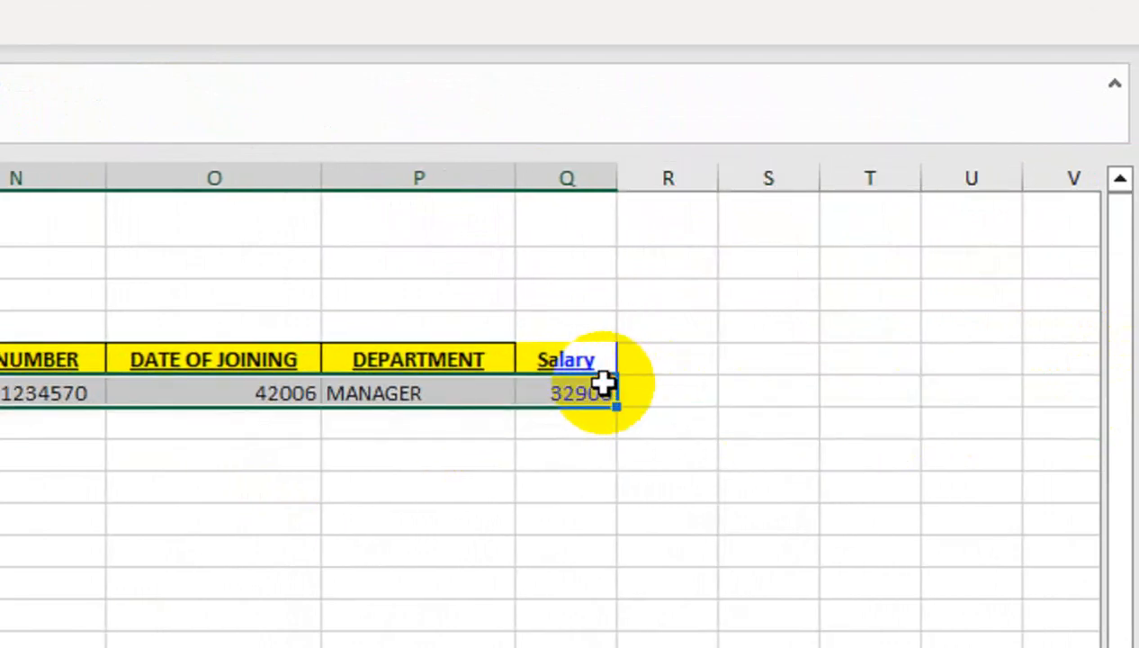
pyautogui.click(326, 394)
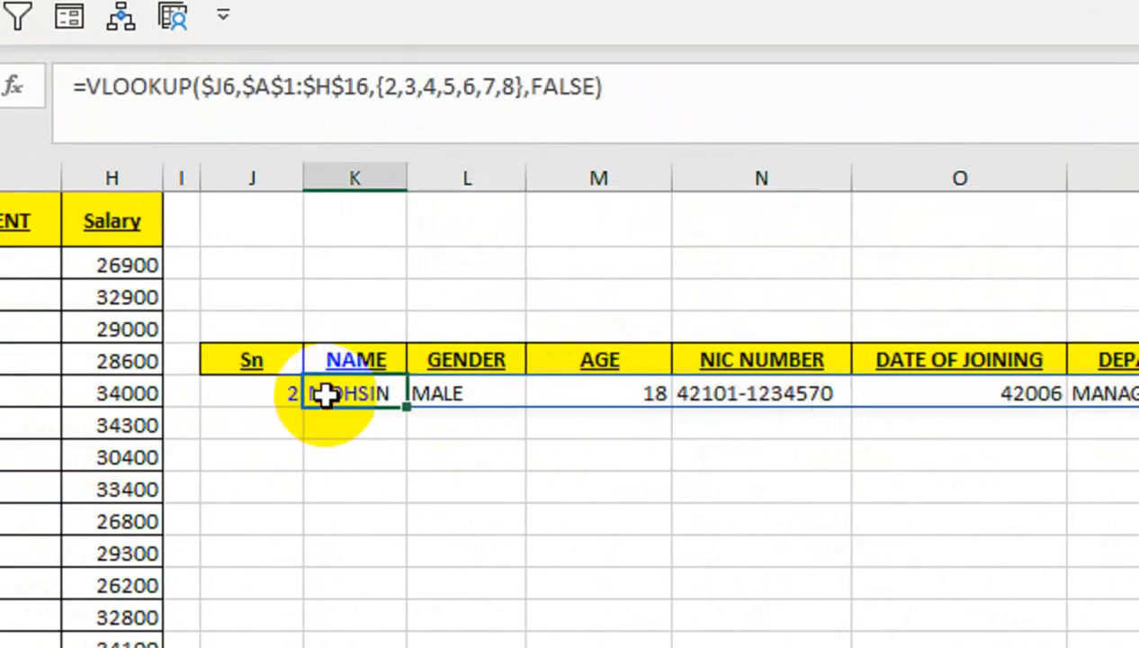
pyautogui.press('F2')
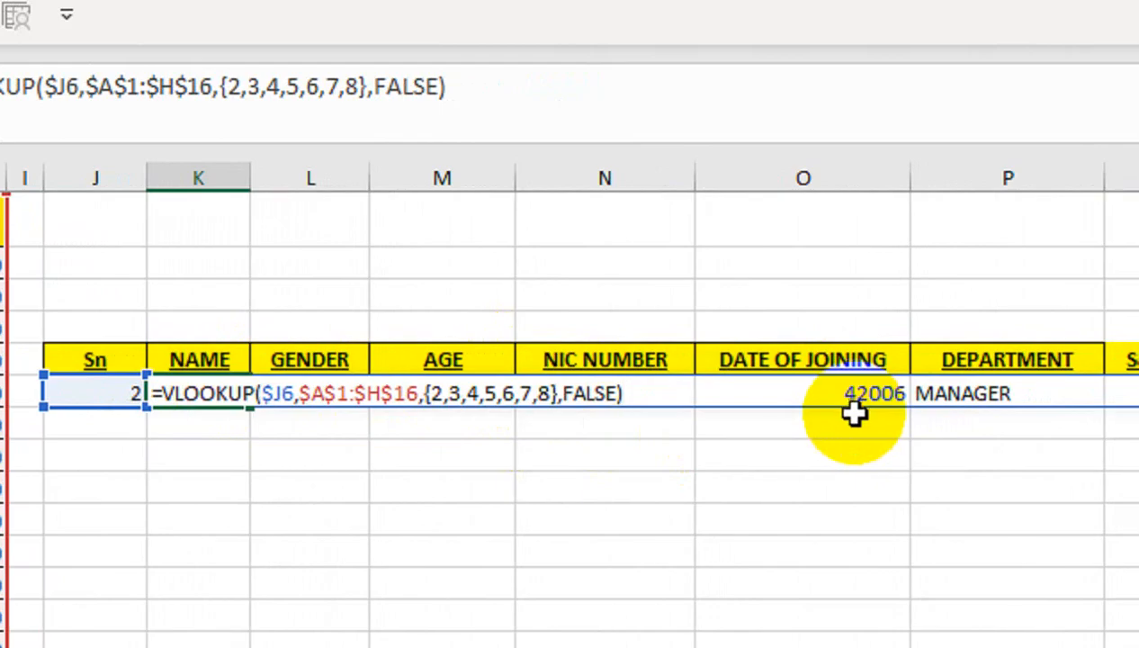
pyautogui.press('Return')
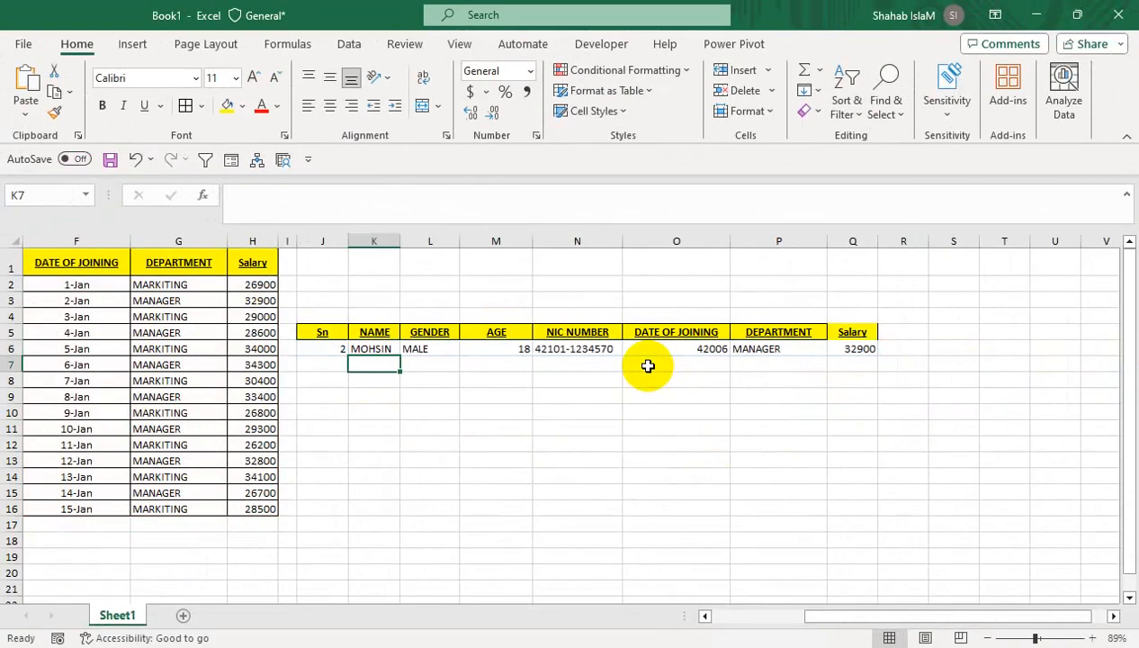
# Fill the K6 VLOOKUP formula down to K16.
pyautogui.moveTo(819, 618); pyautogui.dragTo(747, 619)
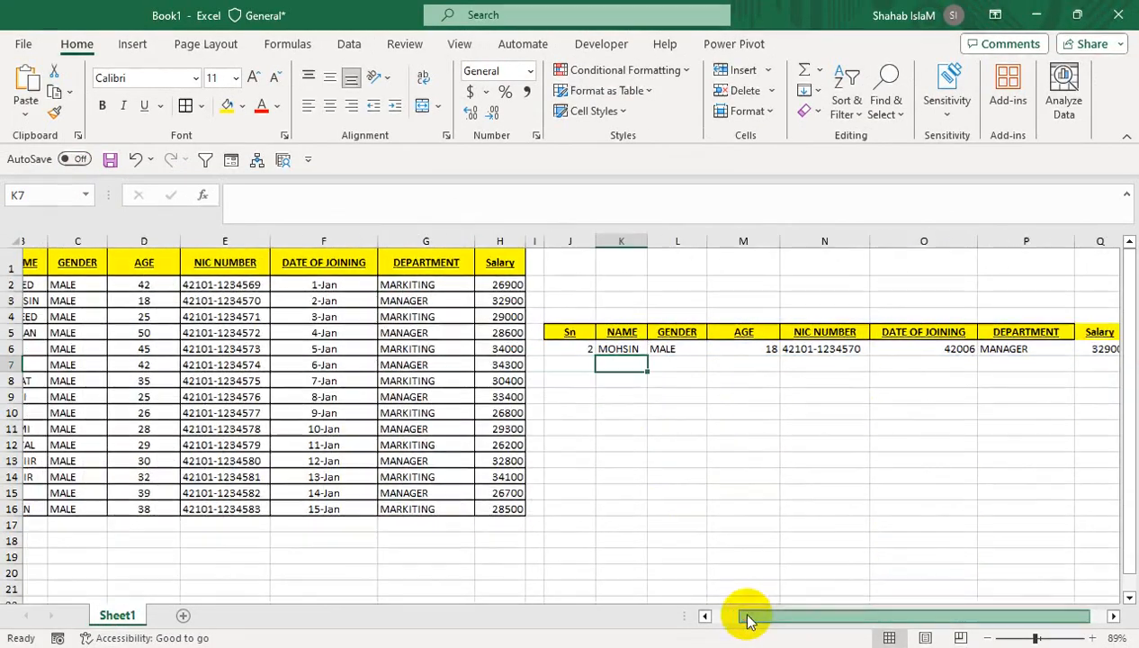
pyautogui.click(631, 351)
pyautogui.moveTo(647, 356); pyautogui.dragTo(678, 505)
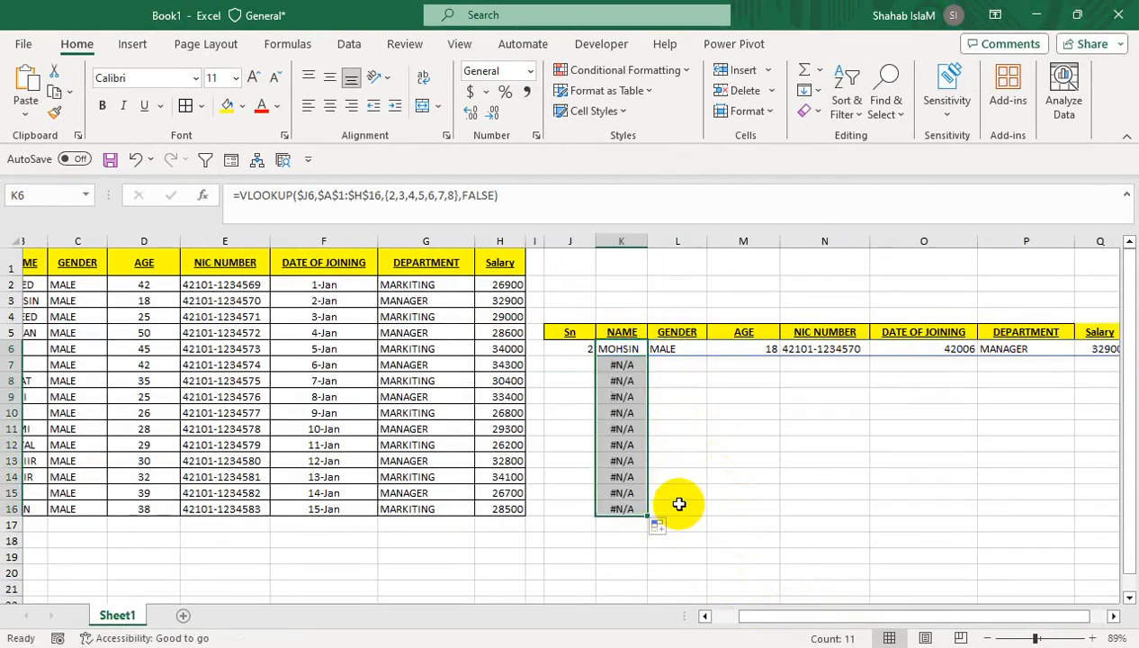
# Test the lookup by entering serial numbers 8, 6, 10, 12 and 1 in J7:J11.
pyautogui.click(601, 365)
pyautogui.click(551, 369)
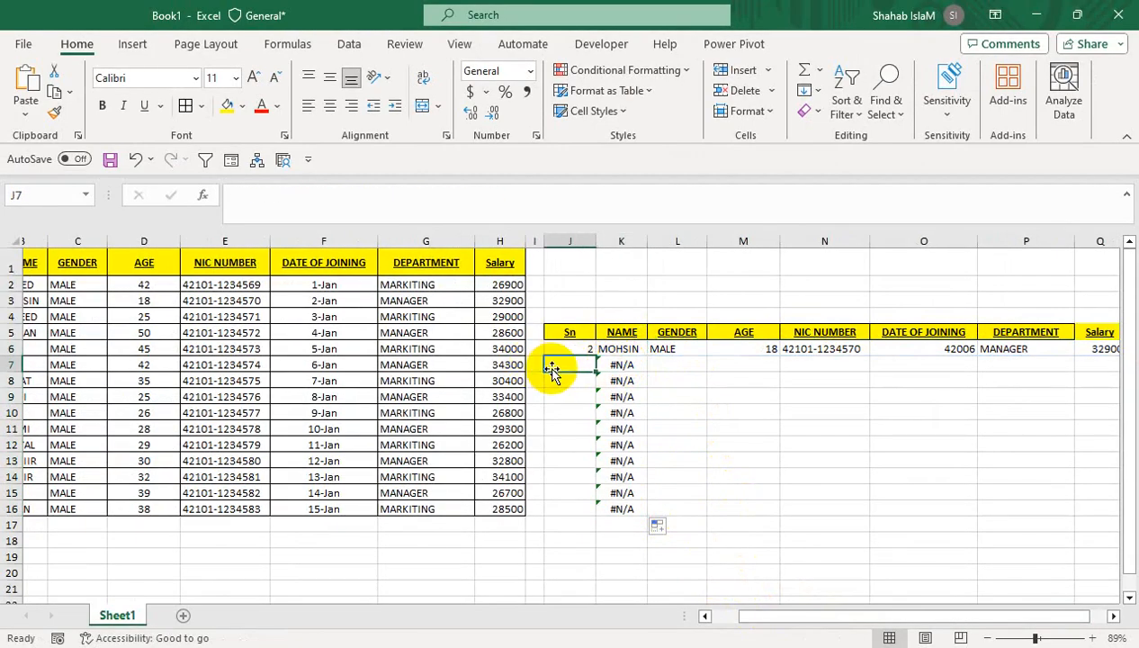
pyautogui.write('8')
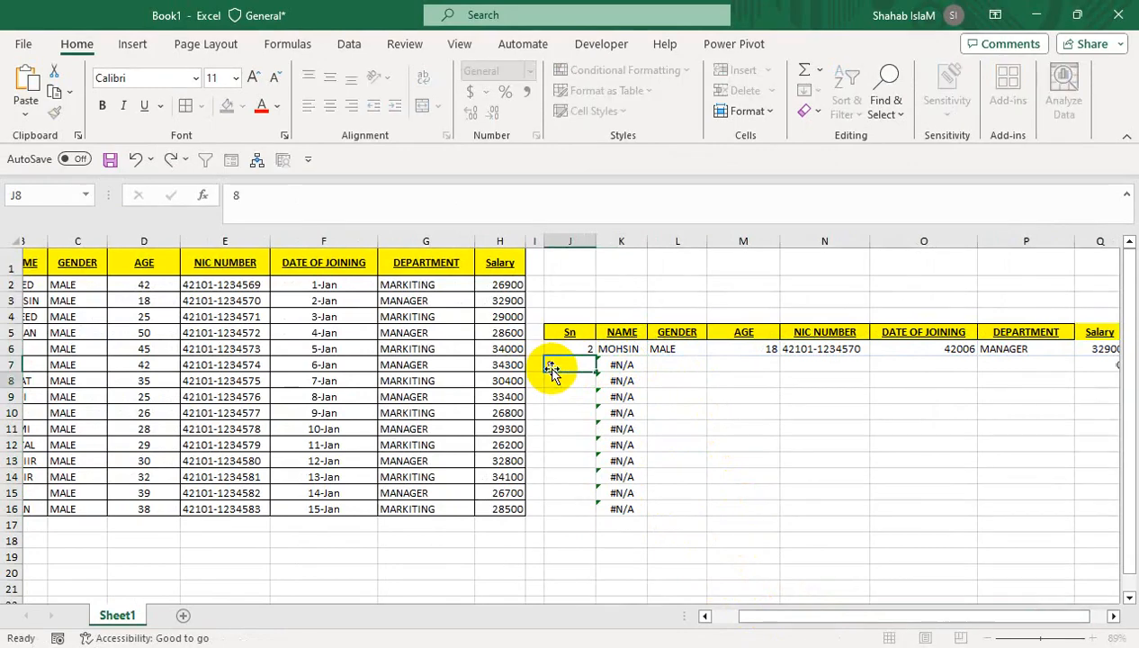
pyautogui.press('Return')
pyautogui.write('6')
pyautogui.press('Return')
pyautogui.write('10')
pyautogui.press('Return')
pyautogui.write('12')
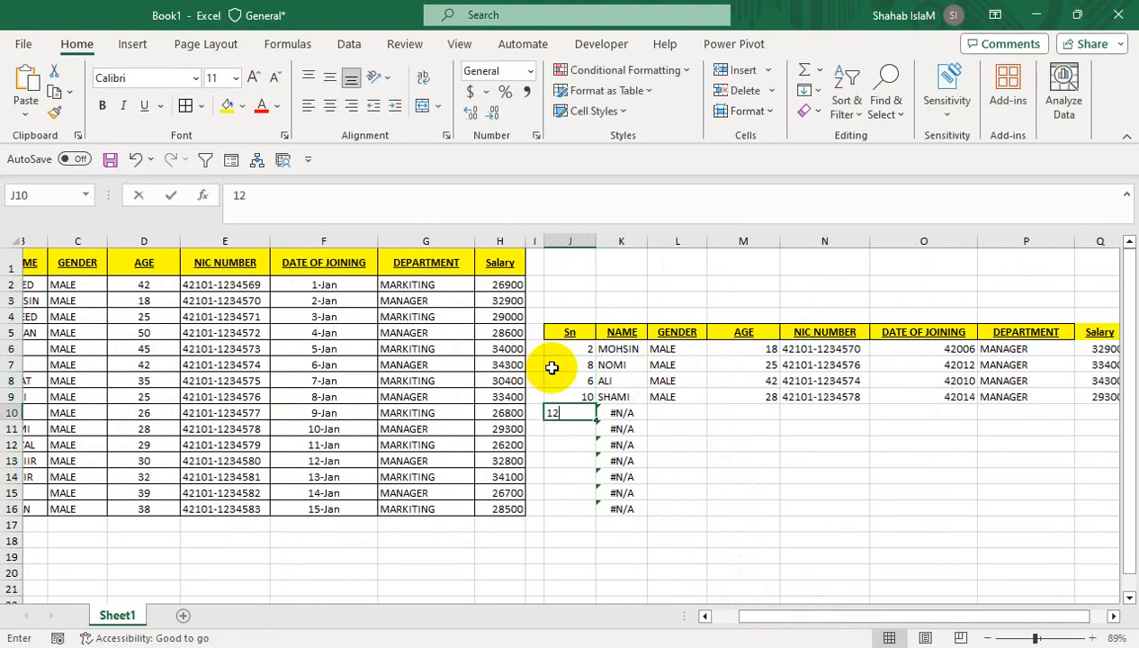
pyautogui.press('Return')
pyautogui.write('1')
pyautogui.press('Return')
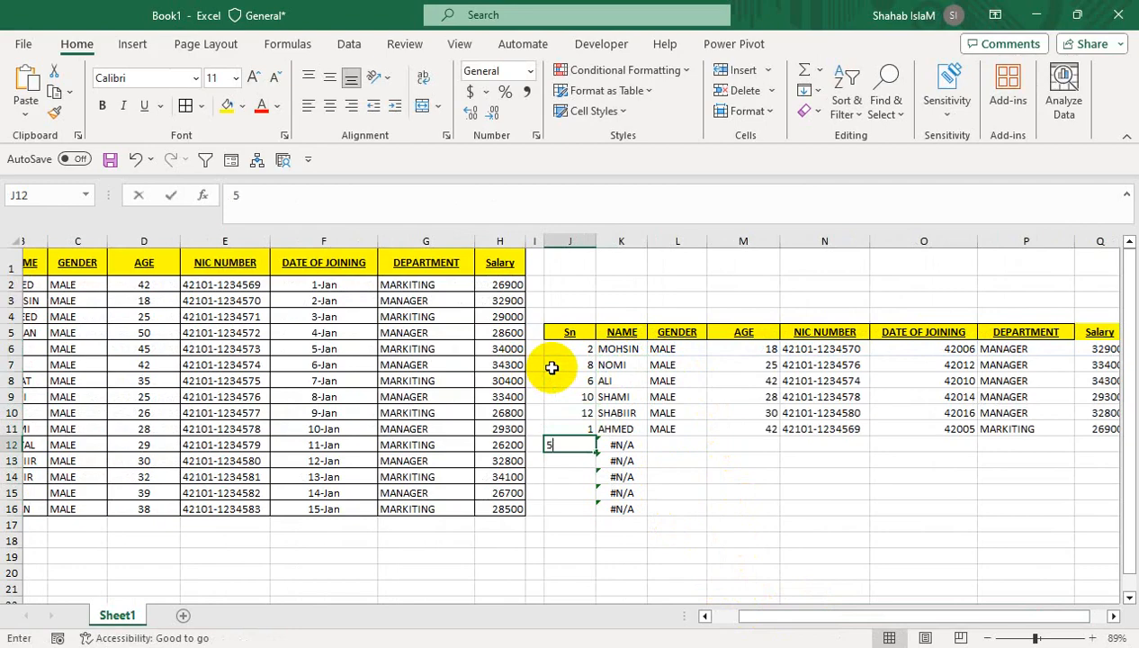
# Continue testing the lookup with serial numbers 5, 3, 4, 14 and 15 in J12:J16.
pyautogui.press('Return')
pyautogui.write('3')
pyautogui.press('Return')
pyautogui.write('54')
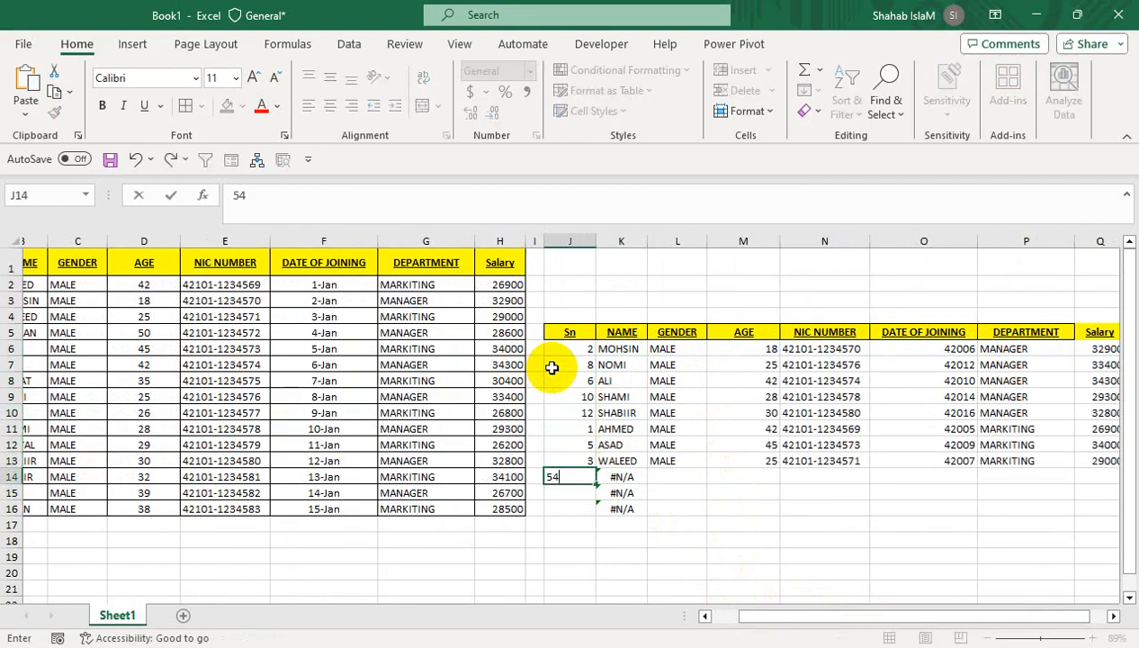
pyautogui.write('4')
pyautogui.press('Return')
pyautogui.write('14')
pyautogui.press('Return')
pyautogui.write('15')
pyautogui.press('Return')
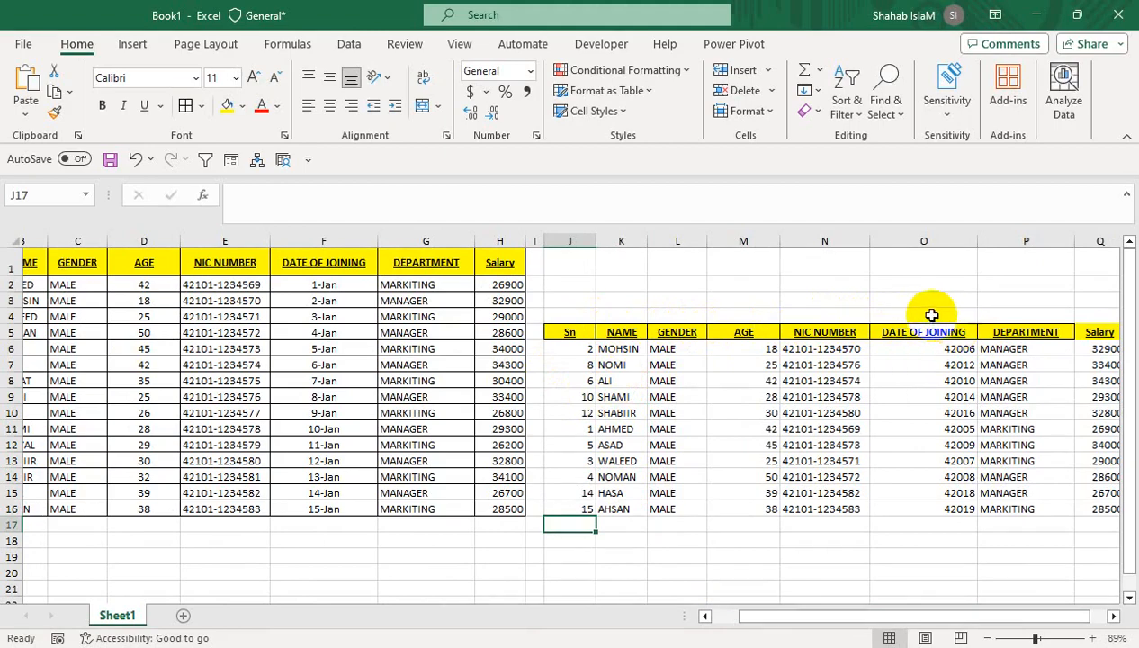
# Clear the test serial numbers from J7:J16.
pyautogui.click(601, 349)
pyautogui.moveTo(586, 379); pyautogui.dragTo(582, 508)
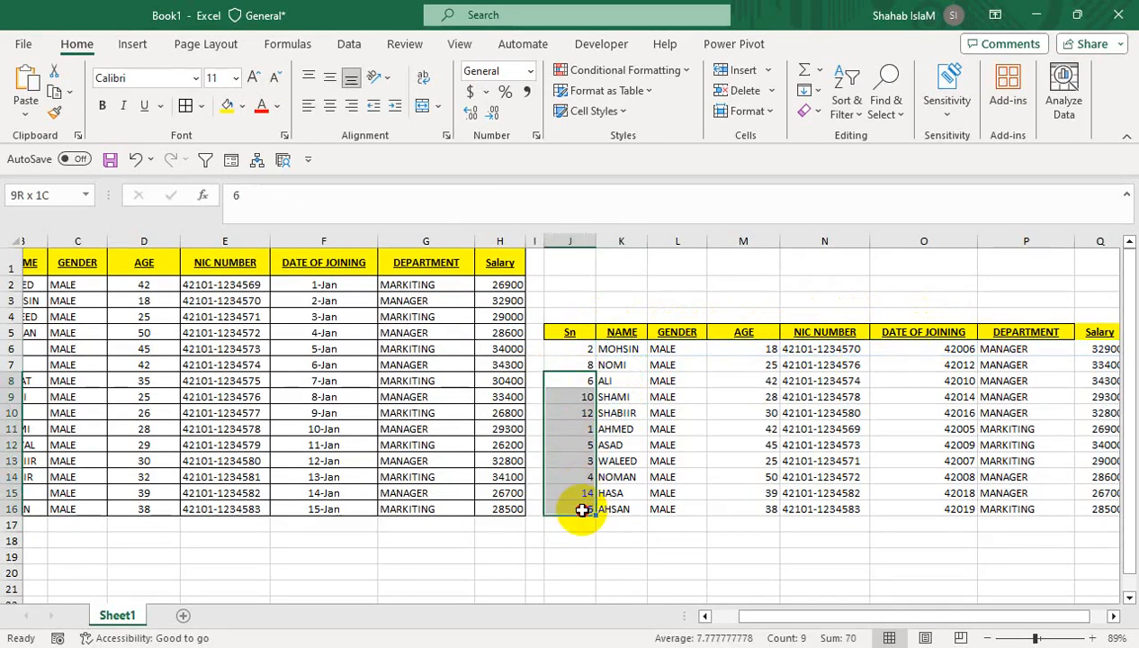
pyautogui.press('Delete')
pyautogui.click(573, 363)
pyautogui.press('Delete')
# Wrap the K6 VLOOKUP in IFERROR with an empty string ("") as the value if error.
pyautogui.click(601, 349)
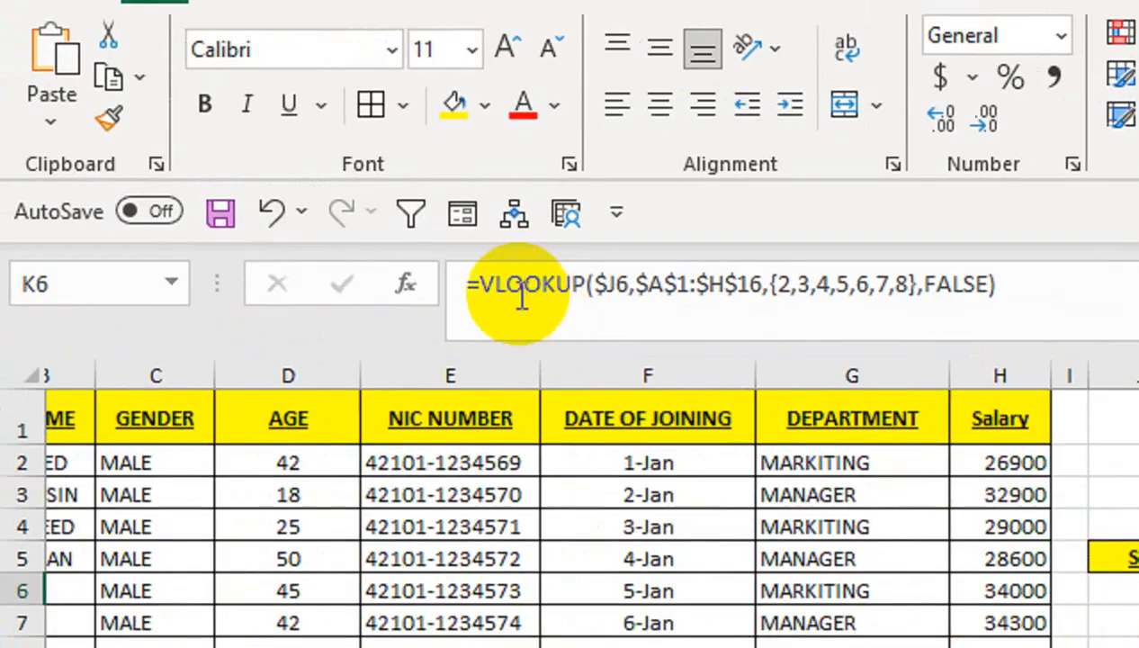
pyautogui.click(474, 285)
pyautogui.write('IF')
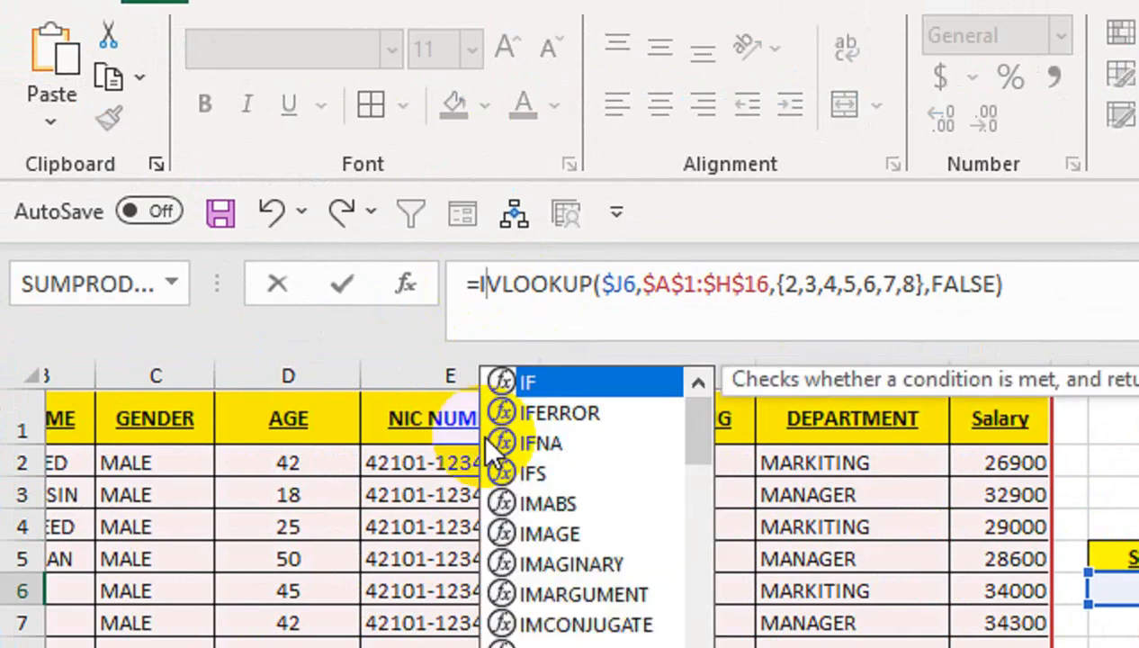
pyautogui.doubleClick(490, 423)
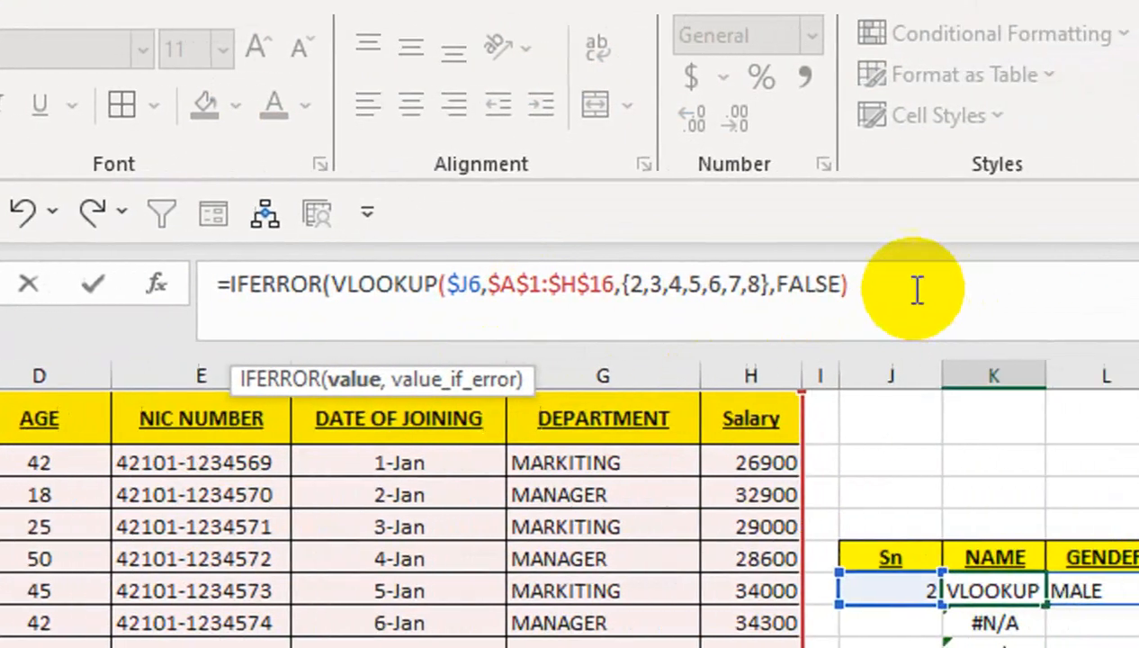
pyautogui.click(843, 280)
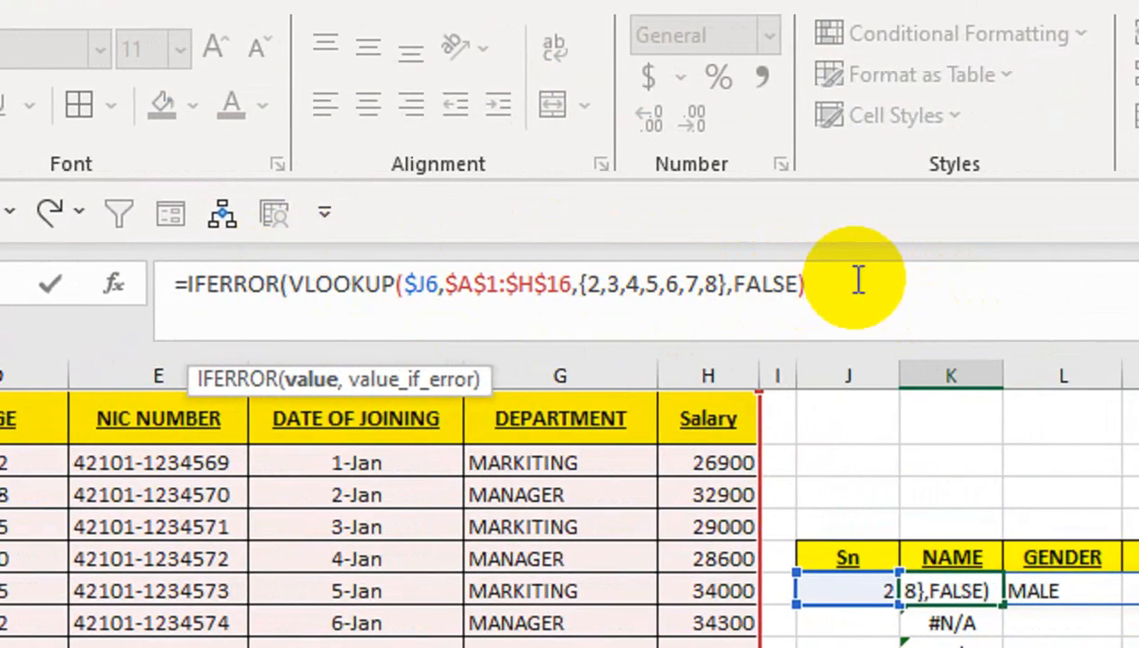
pyautogui.write(',""')
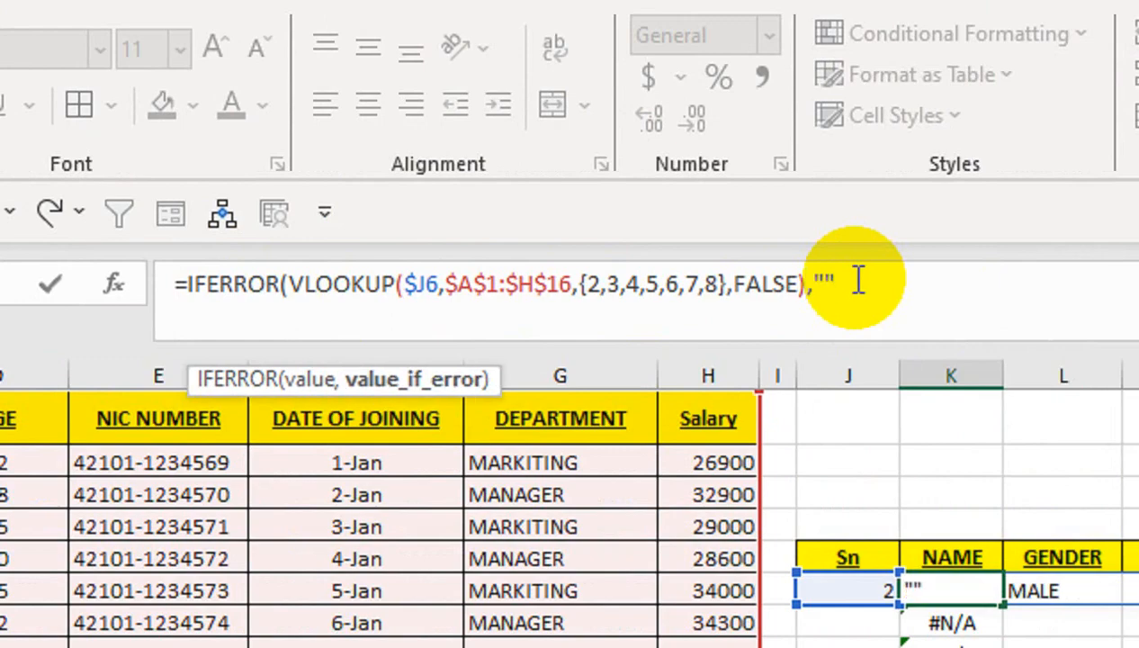
pyautogui.write(')(')
pyautogui.press('Return')
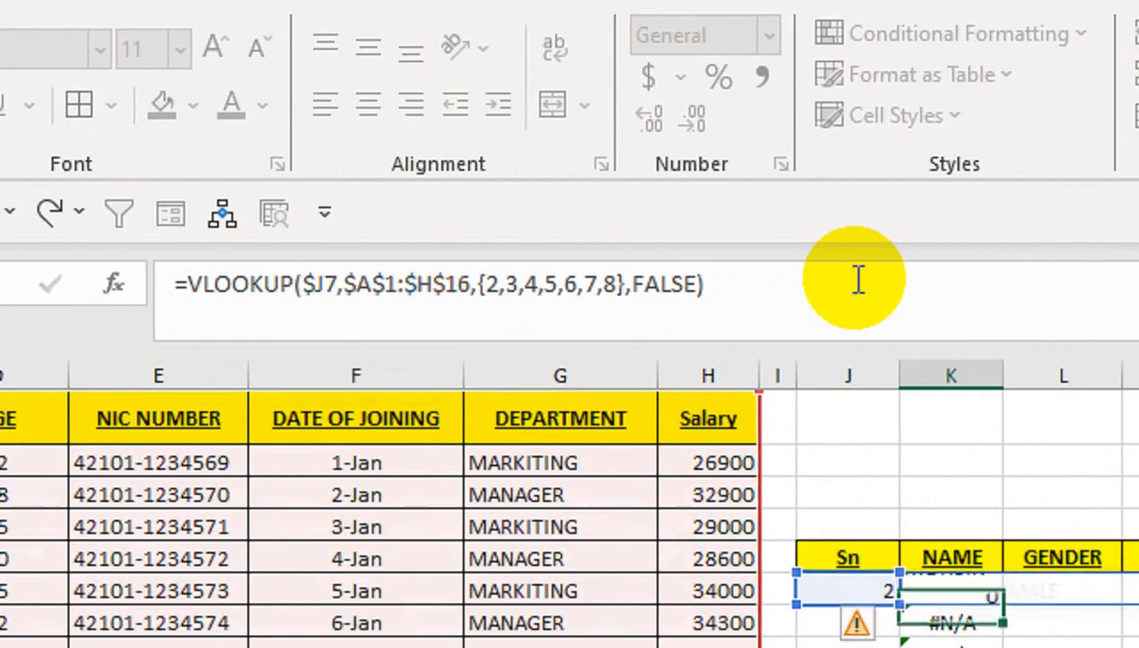
pyautogui.click(976, 595)
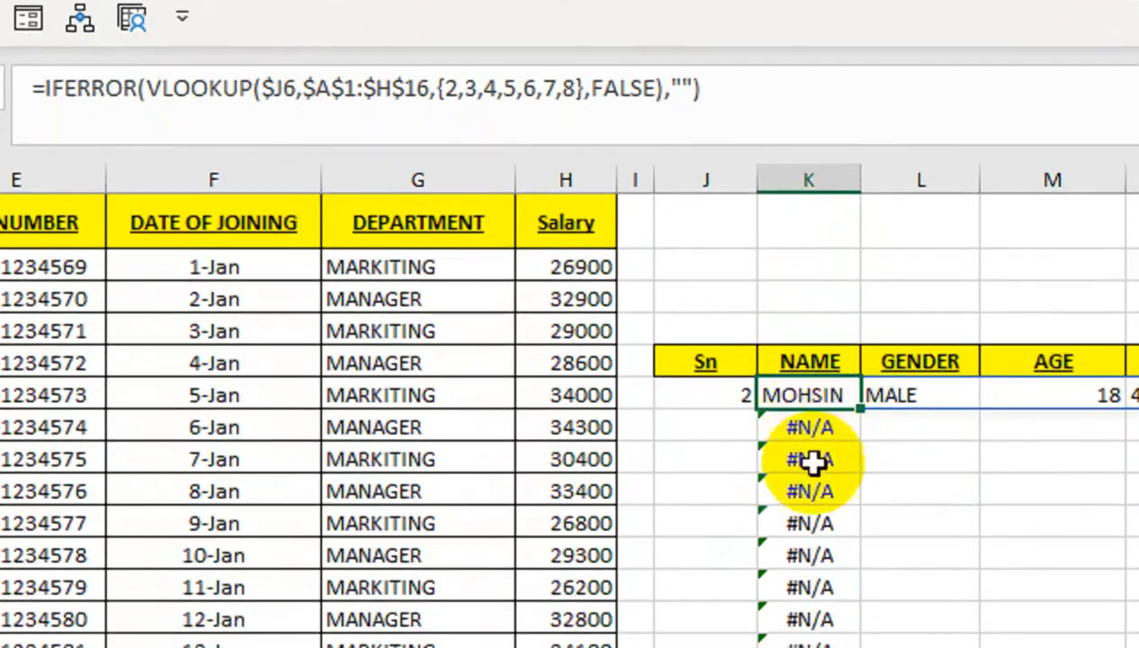
# Fill the IFERROR lookup from K6 down the NAME column to K16 and enter serial number 5 in J7.
pyautogui.moveTo(860, 410); pyautogui.dragTo(863, 647)
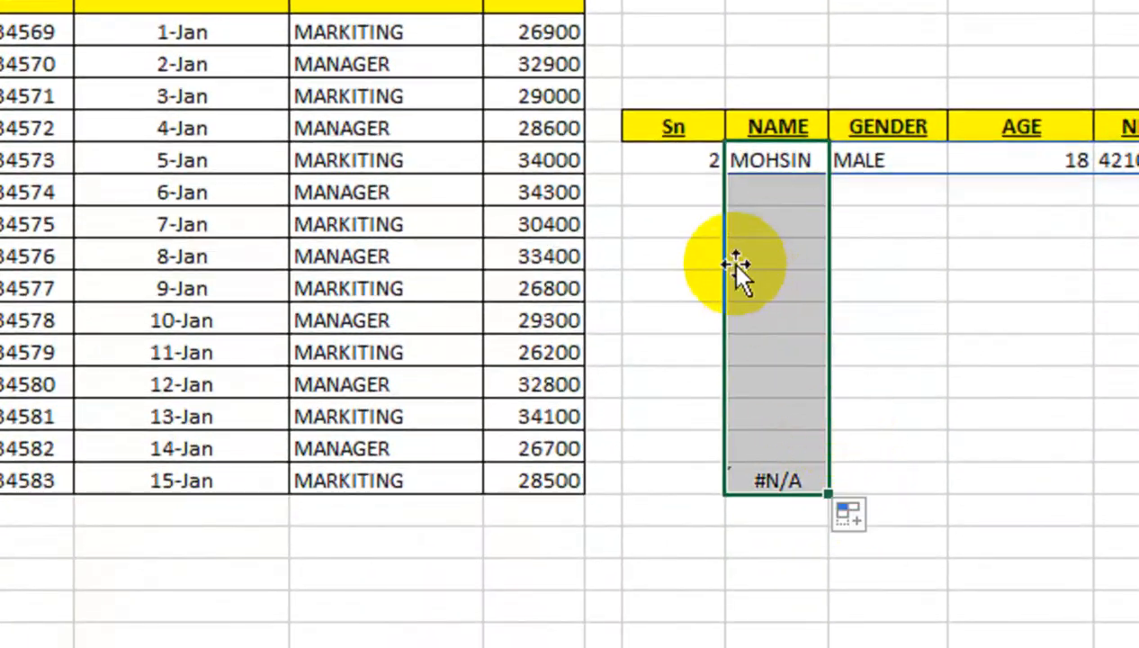
pyautogui.click(698, 200)
pyautogui.write('5')
pyautogui.press('Return')
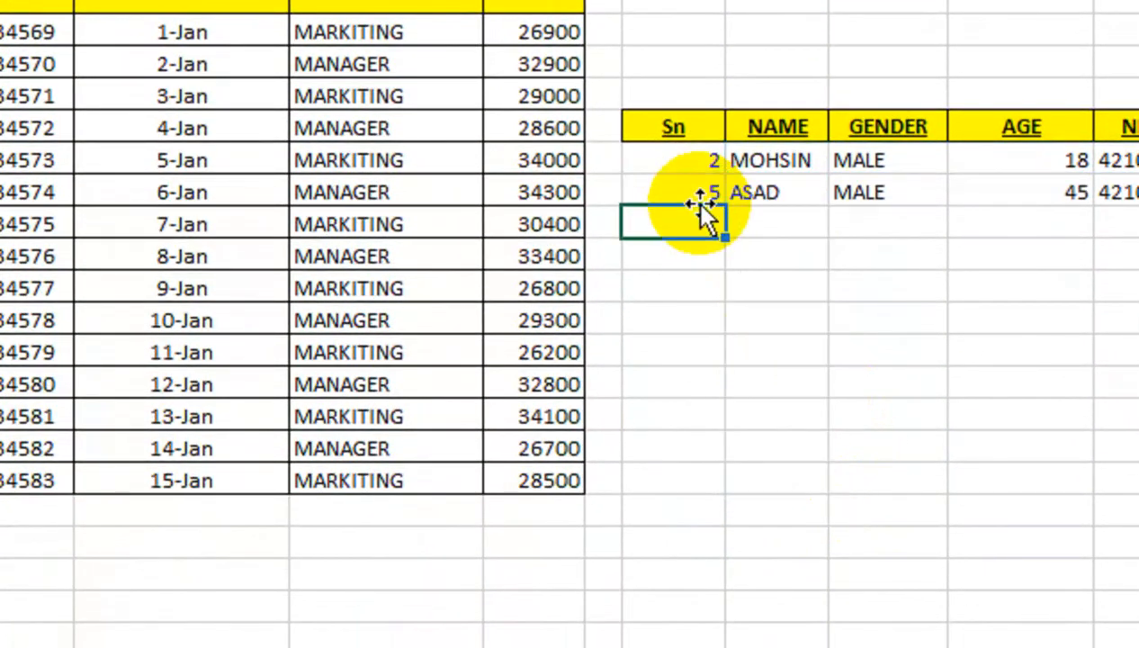
# Test the error-proofed lookup with serial numbers 10, 2, 9, 8 and 3 in J8:J12.
pyautogui.write('10')
pyautogui.press('Return')
pyautogui.write('2')
pyautogui.press('Return')
pyautogui.write('9')
pyautogui.press('Return')
pyautogui.write('8')
pyautogui.press('Return')
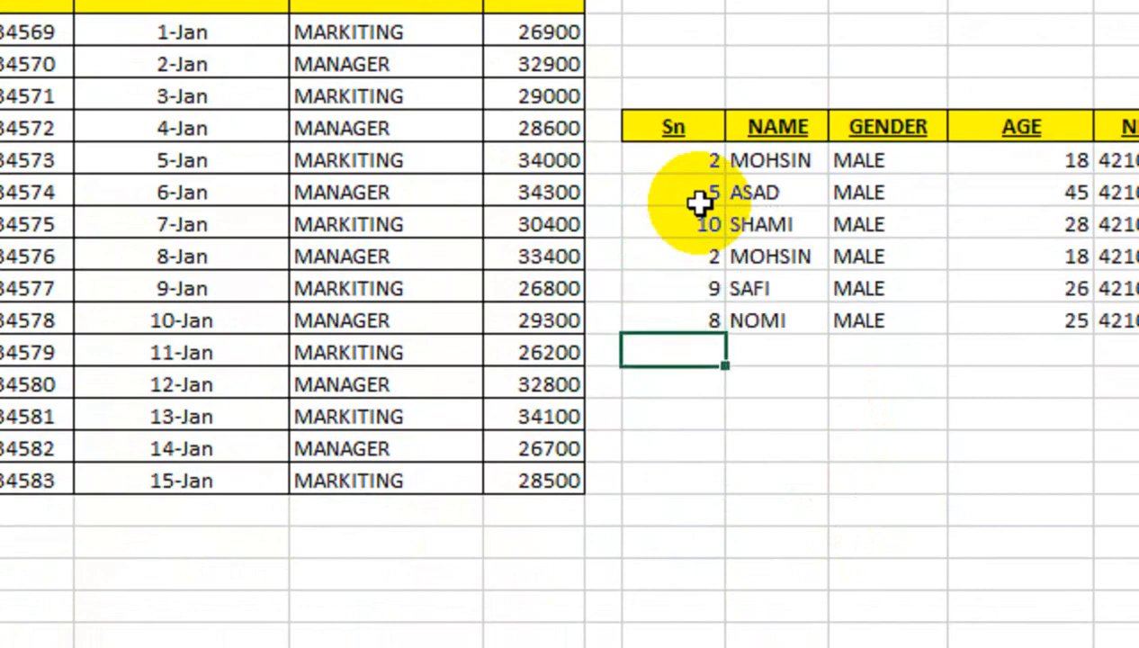
pyautogui.write('3')
pyautogui.press('Return')
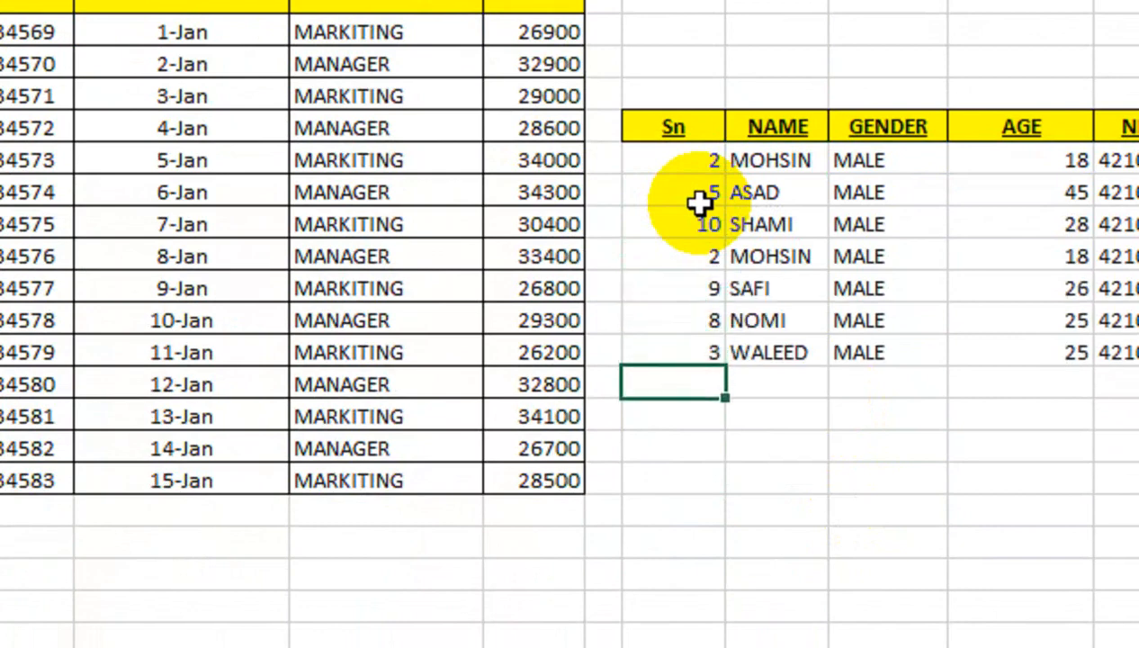
# Clear the test serial numbers from J7:J12.
pyautogui.press('Up')
pyautogui.press('Up')
pyautogui.press('Up')
pyautogui.press('Up')
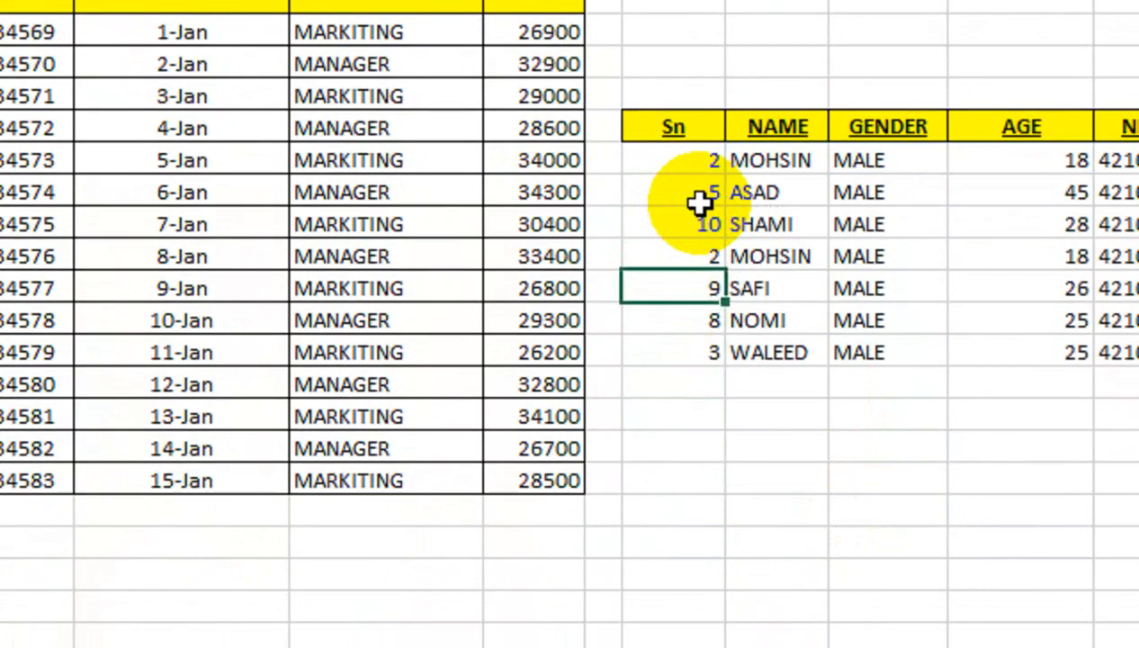
pyautogui.press('Up')
pyautogui.press('Up')
pyautogui.hotkey('shift', 'Down')
pyautogui.hotkey('shift', 'Down')
pyautogui.hotkey('shift', 'Down')
pyautogui.hotkey('shift', 'Down')
pyautogui.hotkey('shift', 'Down')
pyautogui.press('Delete')
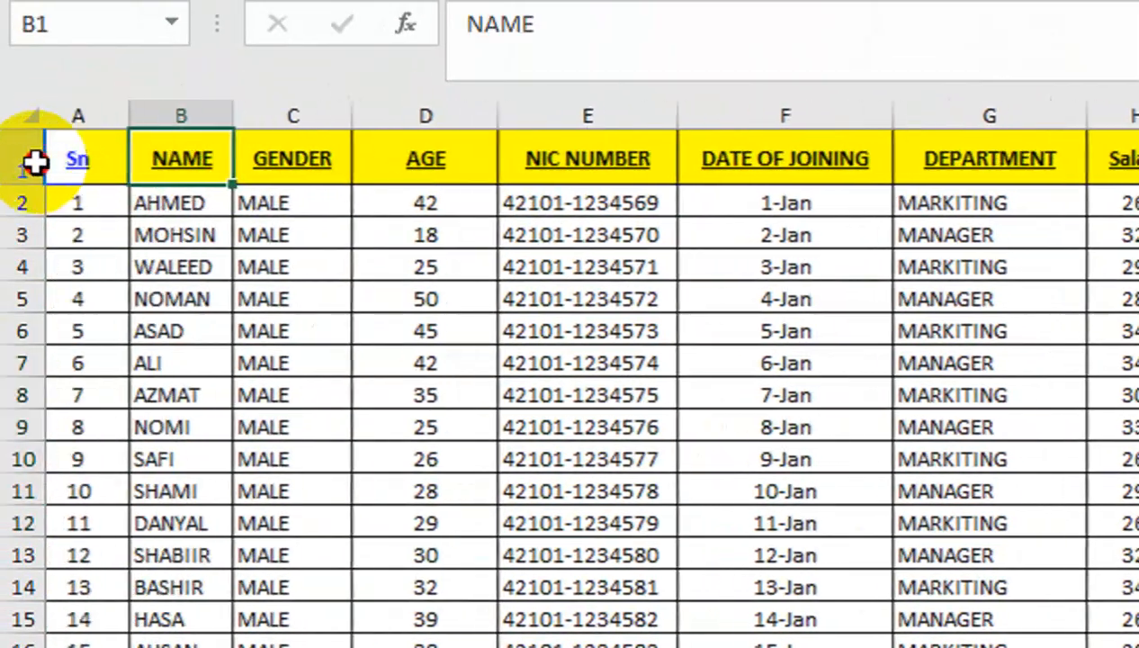
# Copy the employee table A1:H16 to A1 of a new sheet, keeping its column widths with Paste Special.
pyautogui.moveTo(50, 160); pyautogui.dragTo(1107, 647)
pyautogui.moveTo(853, 511); pyautogui.dragTo(853, 511)
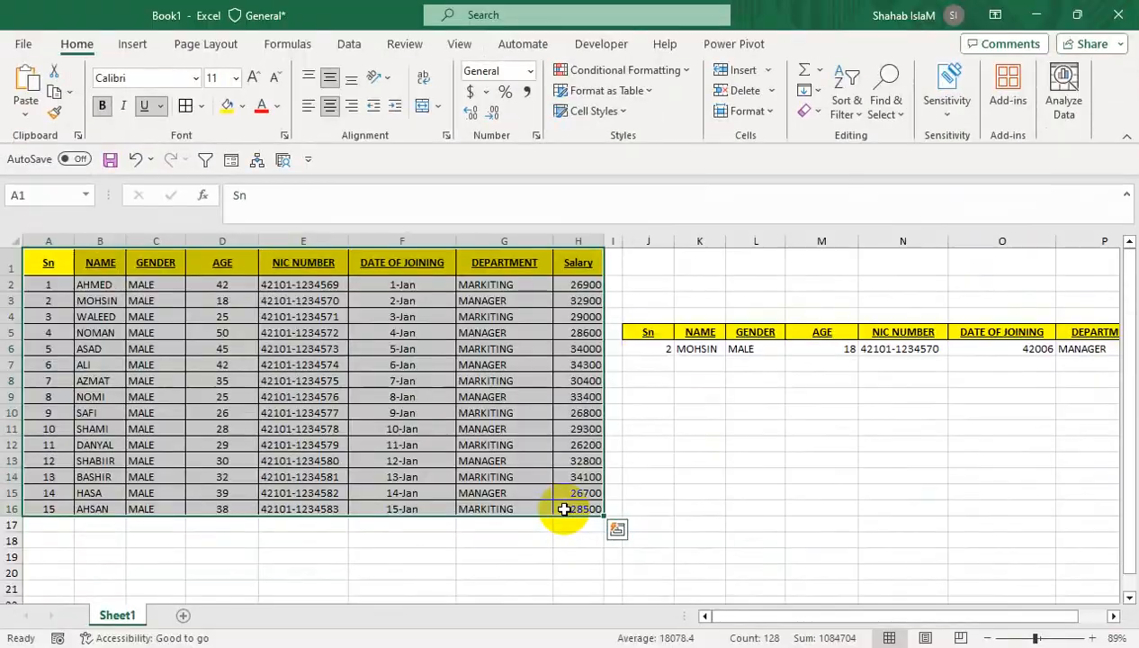
pyautogui.hotkey('ctrl', 'c')
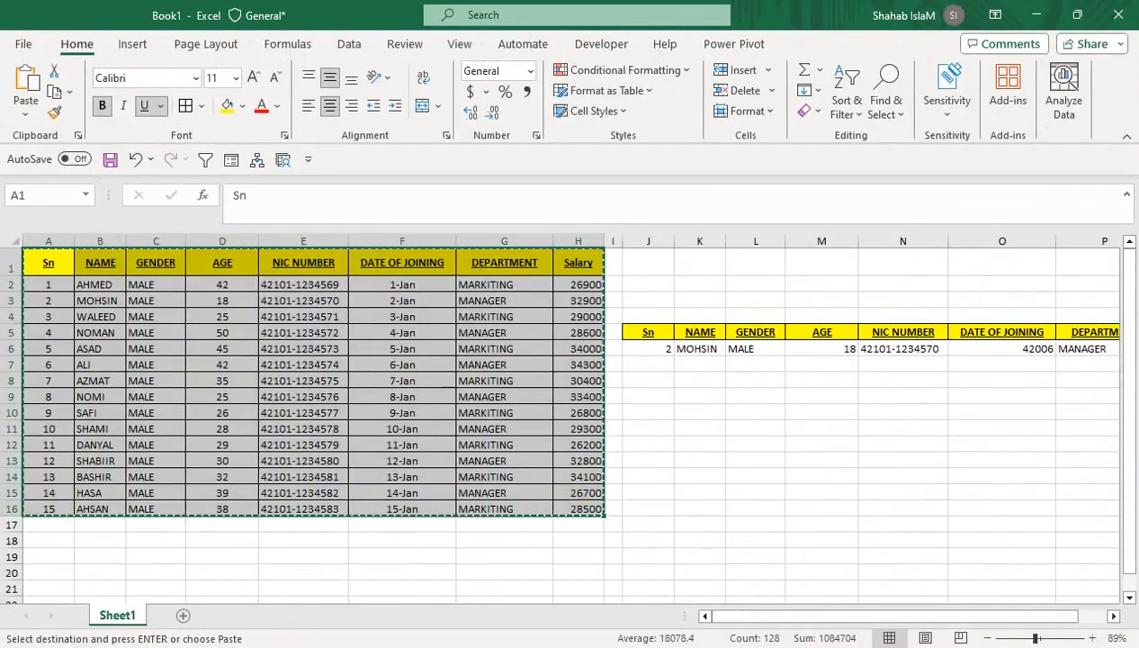
pyautogui.click(183, 616)
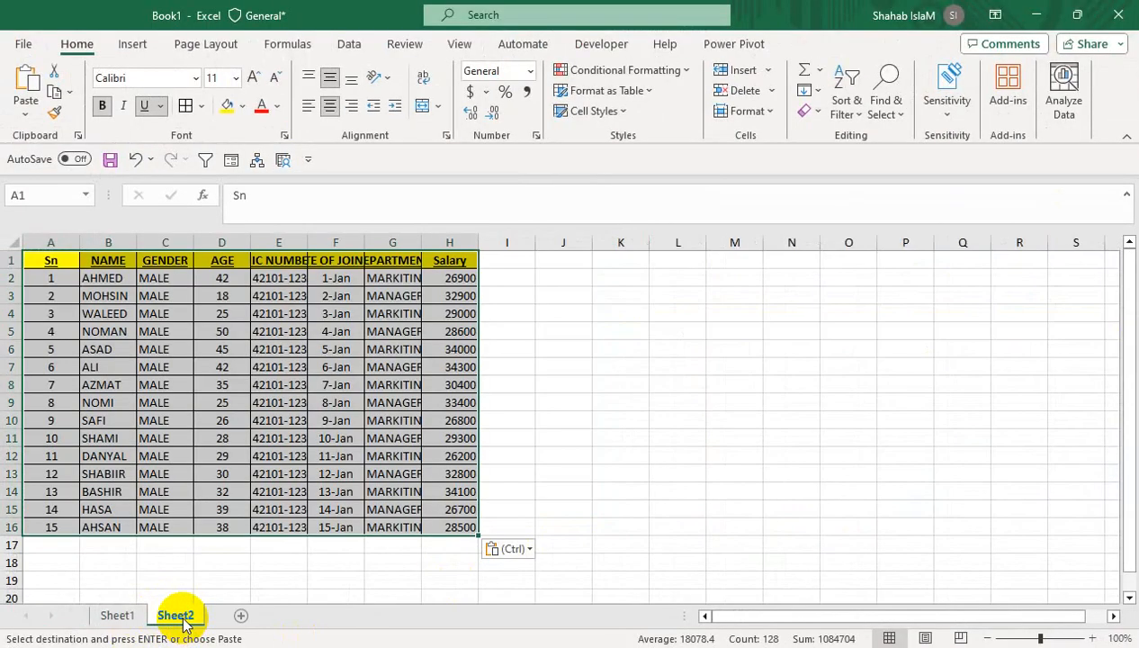
pyautogui.hotkey('ctrl', 'alt', 'v')
pyautogui.click(266, 453)
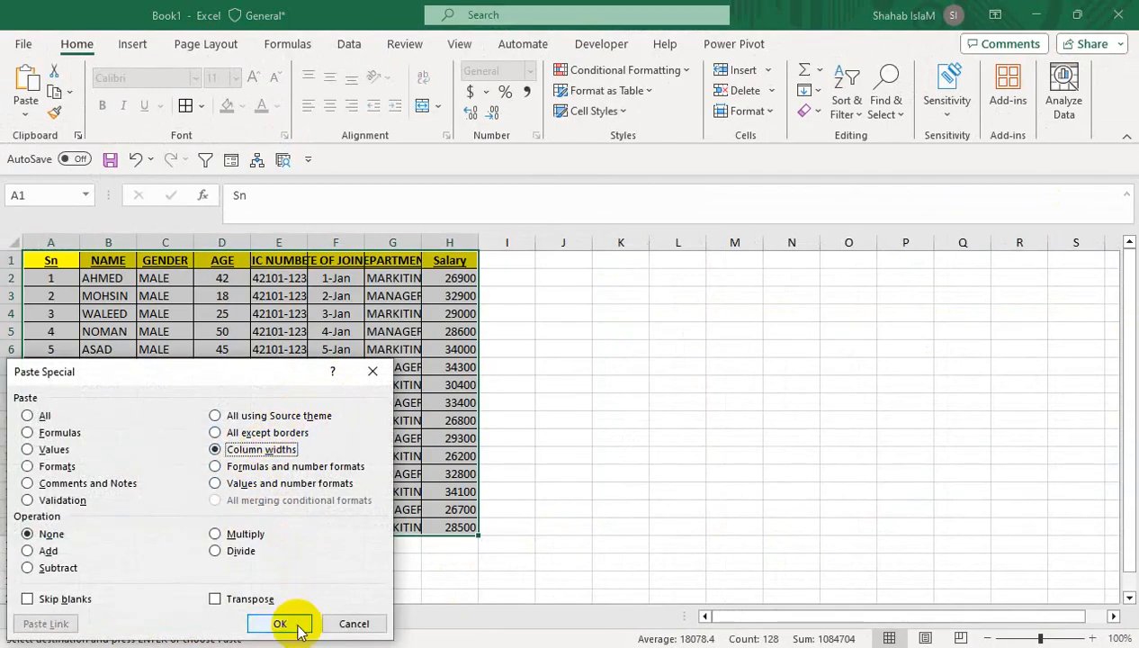
pyautogui.click(280, 623)
pyautogui.click(450, 406)
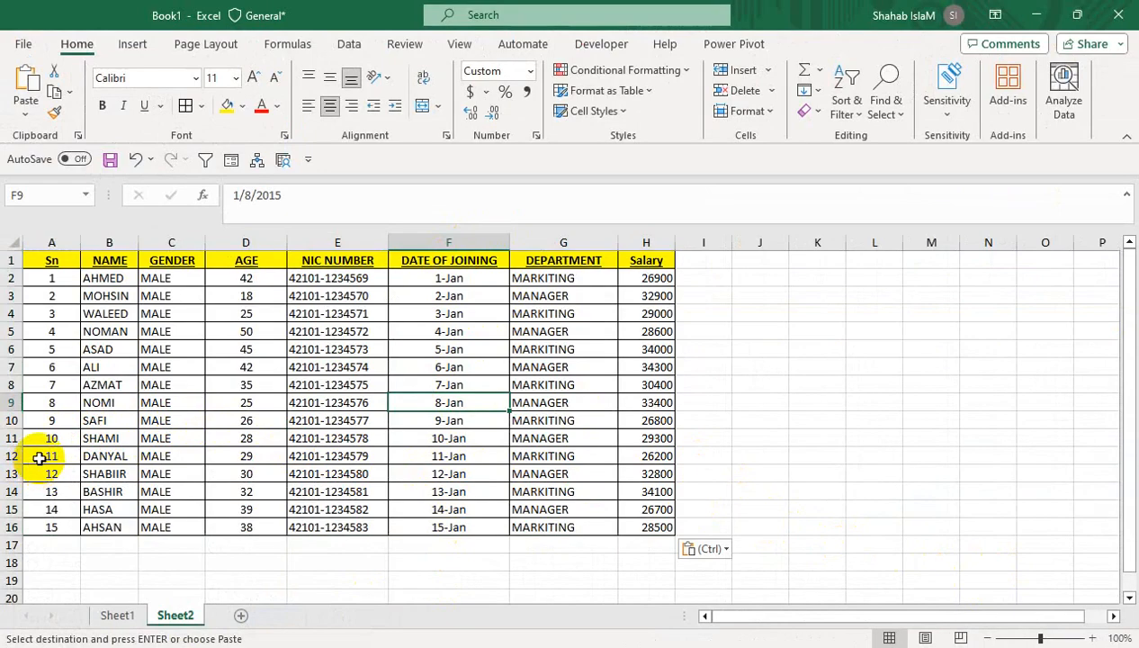
# Clear the contents and formatting of the last four employee rows, A13:H16, on Sheet2.
pyautogui.moveTo(42, 469); pyautogui.dragTo(639, 524)
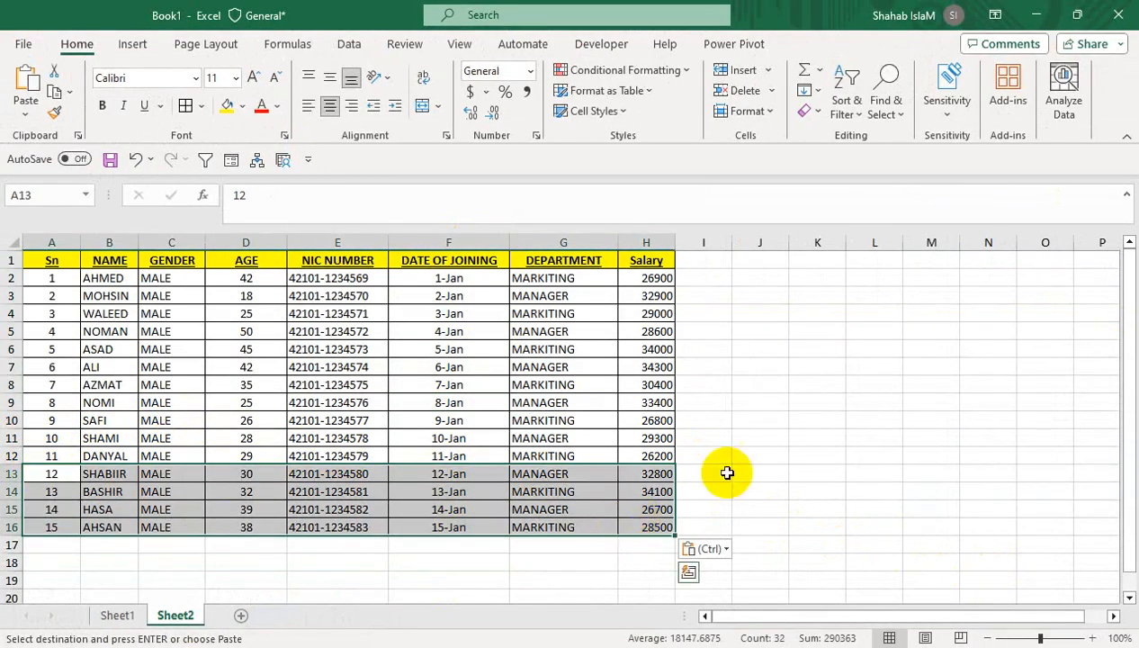
pyautogui.click(804, 113)
pyautogui.click(820, 140)
pyautogui.click(563, 420)
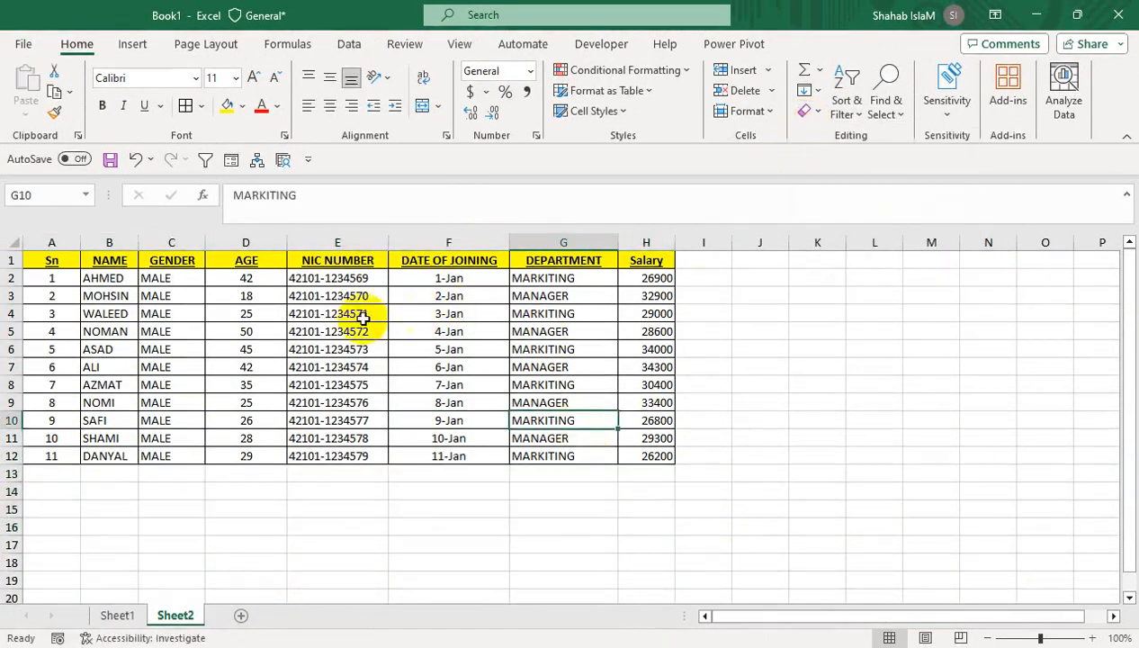
# Copy the Sn and NAME headers to A14:B14 and the NIC NUMBER header to C14.
pyautogui.moveTo(55, 266); pyautogui.dragTo(114, 261)
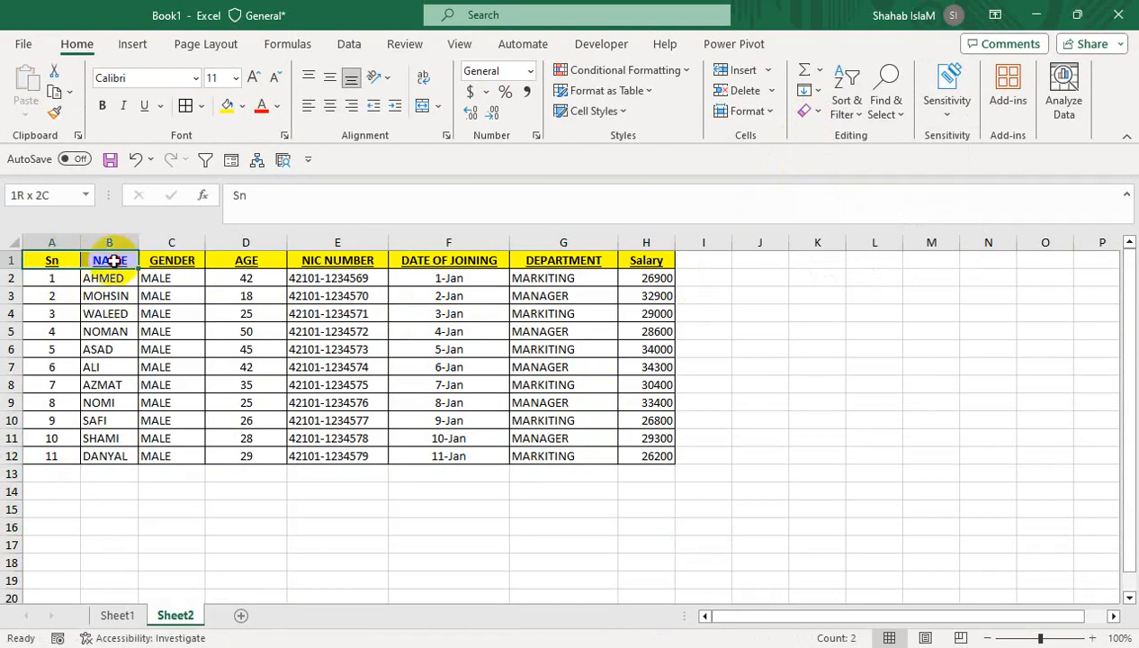
pyautogui.hotkey('ctrl', 'c')
pyautogui.click(71, 497)
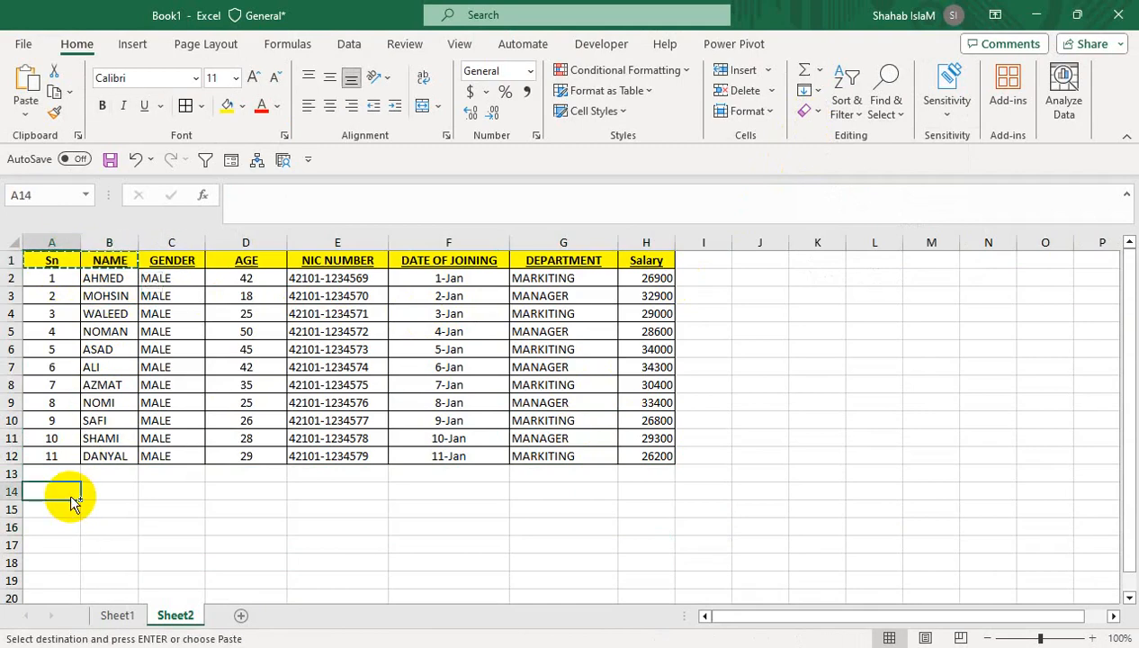
pyautogui.hotkey('ctrl', 'v')
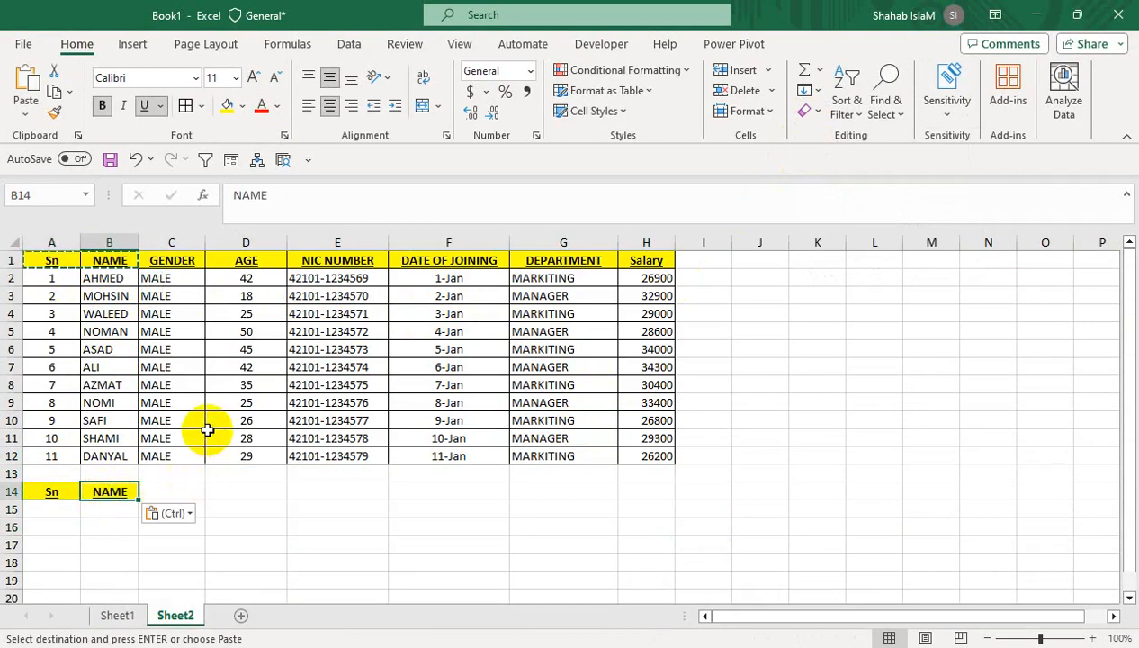
pyautogui.click(243, 260)
pyautogui.click(312, 258)
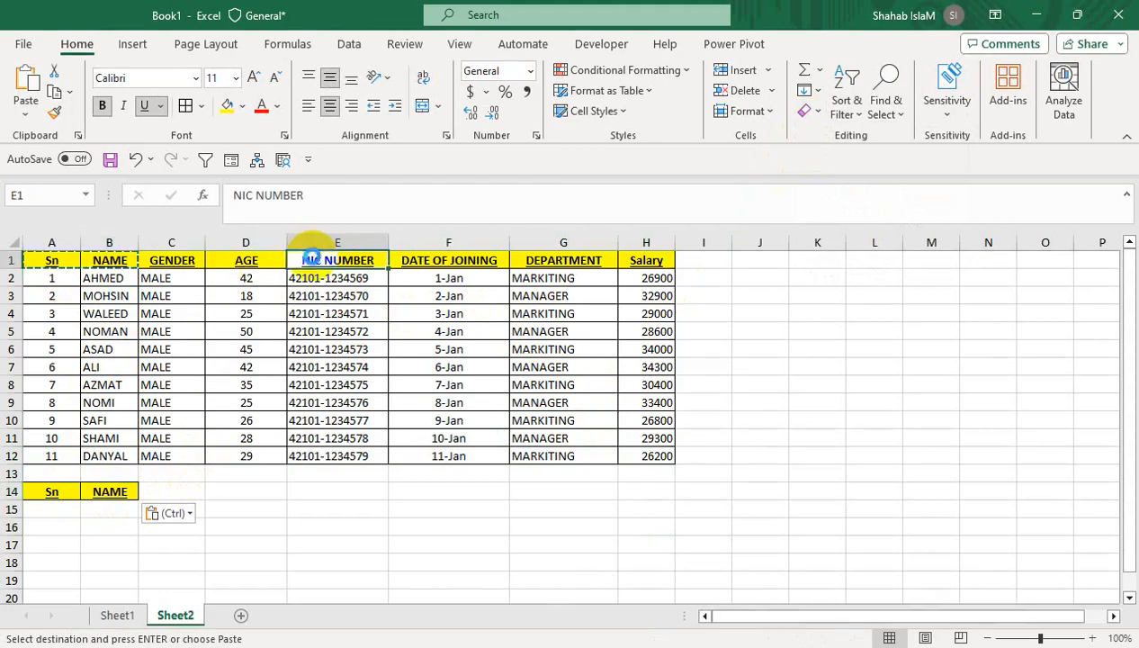
pyautogui.hotkey('ctrl', 'c')
pyautogui.click(167, 489)
pyautogui.hotkey('ctrl', 'v')
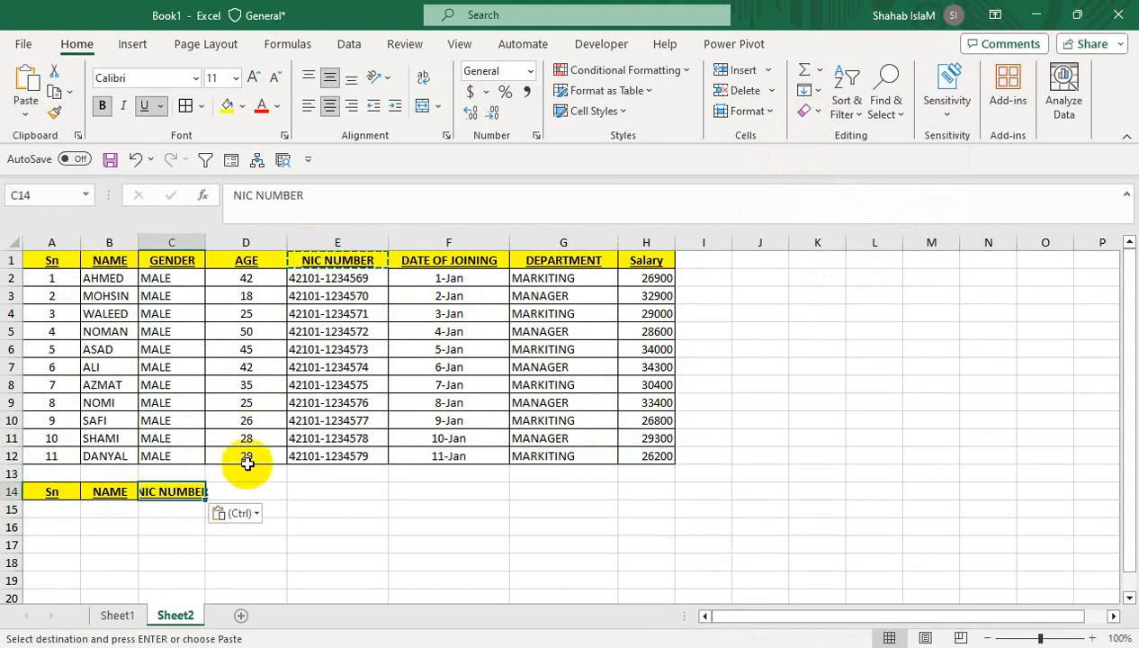
# Paste the NIC NUMBER header into G1 and D14, and widen columns C and D to fit the header text.
pyautogui.click(549, 258)
pyautogui.hotkey('ctrl', 'v')
pyautogui.click(224, 486)
pyautogui.hotkey('ctrl', 'v')
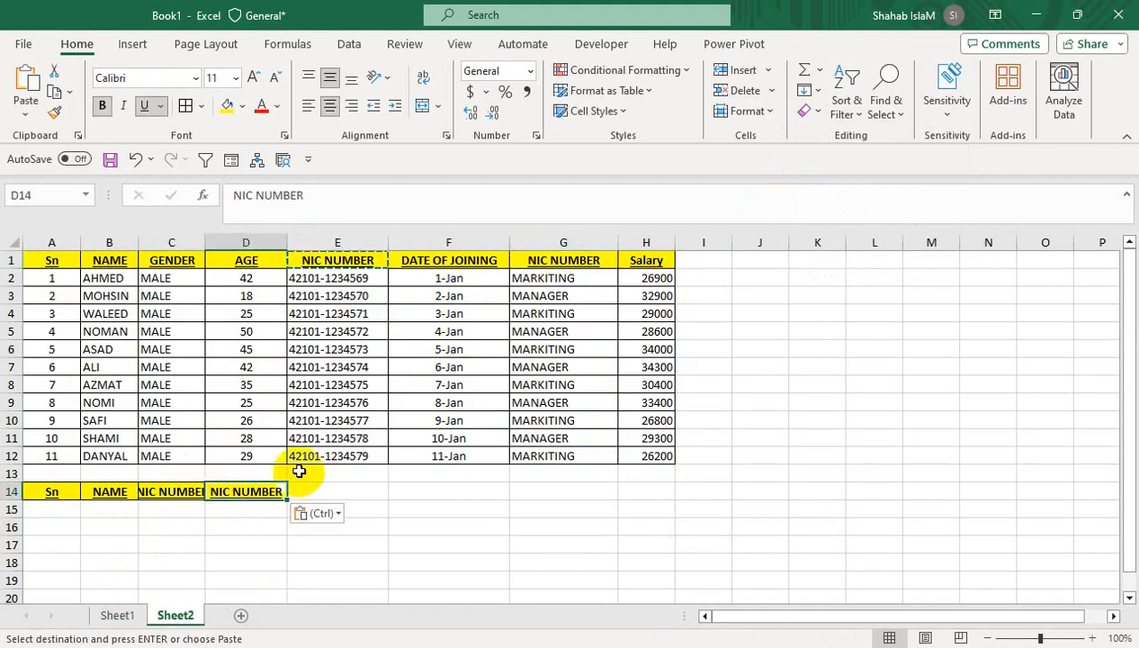
pyautogui.moveTo(206, 245); pyautogui.dragTo(217, 245)
pyautogui.moveTo(287, 243); pyautogui.dragTo(295, 243)
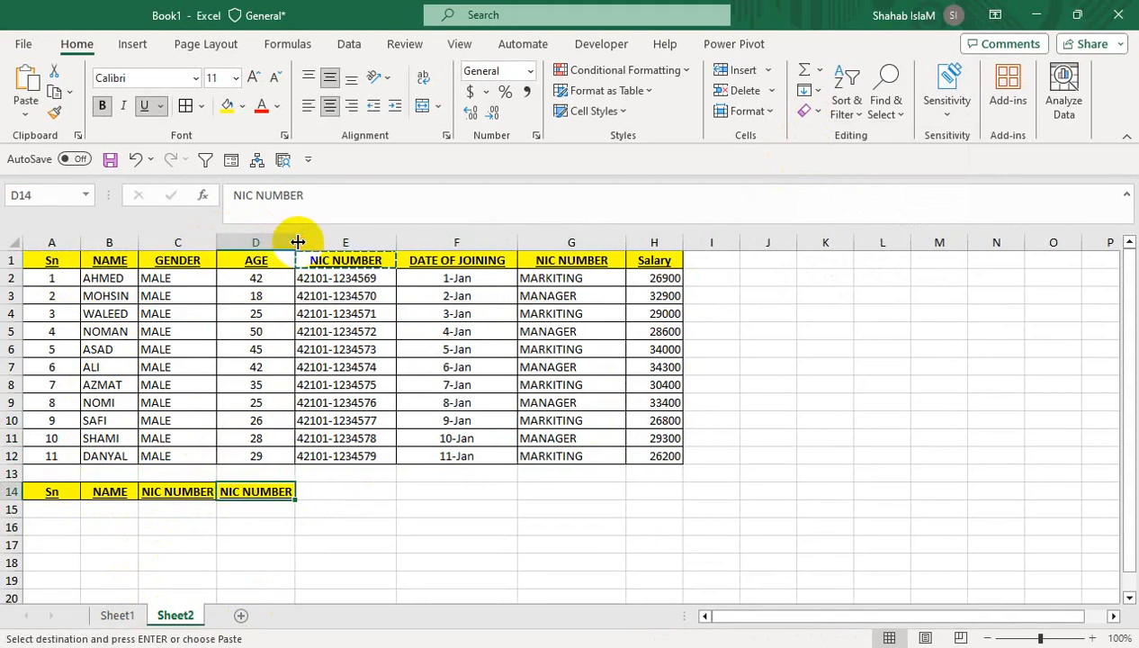
# Copy the Salary header to E14 and the AGE header to F14.
pyautogui.click(676, 260)
pyautogui.hotkey('ctrl', 'c')
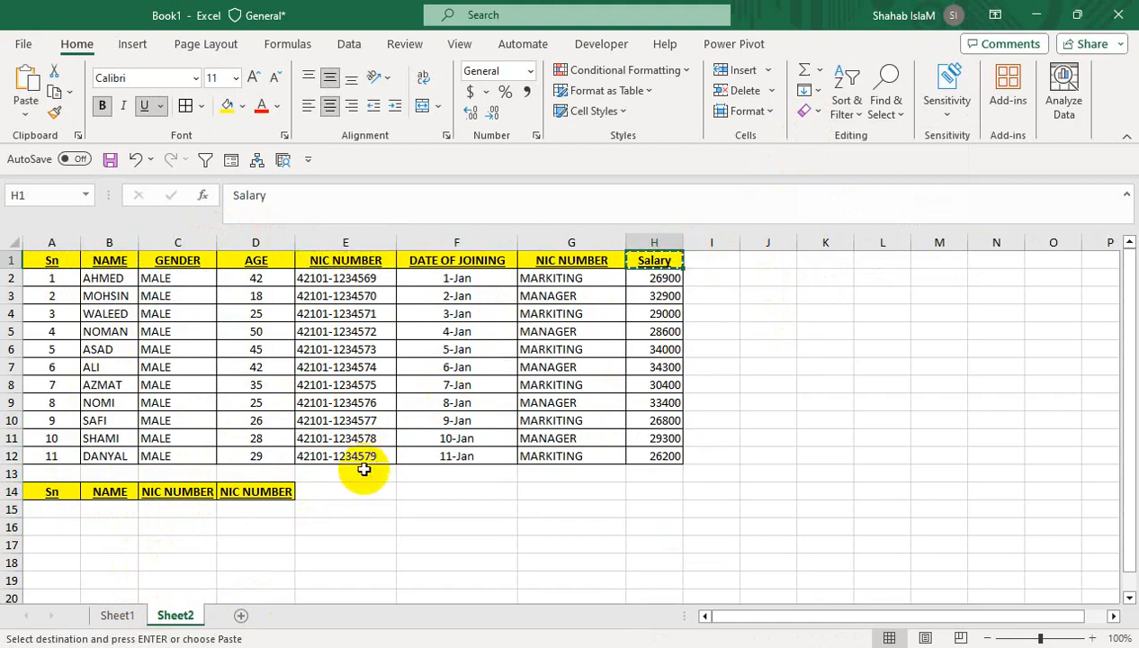
pyautogui.click(378, 491)
pyautogui.hotkey('ctrl', 'v')
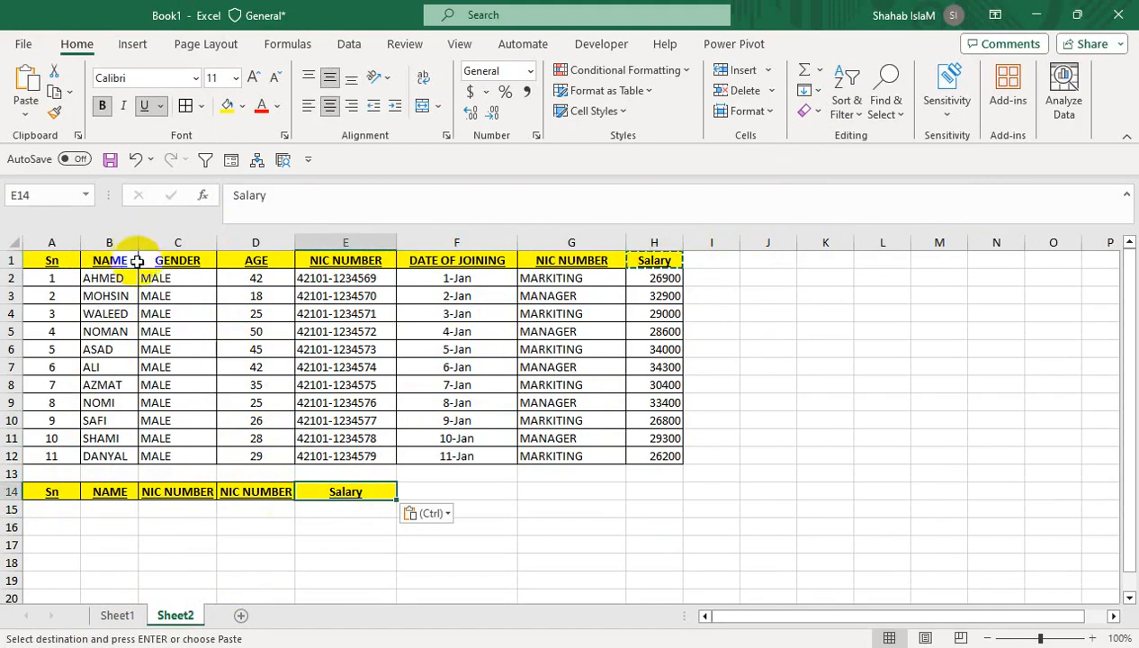
pyautogui.click(200, 262)
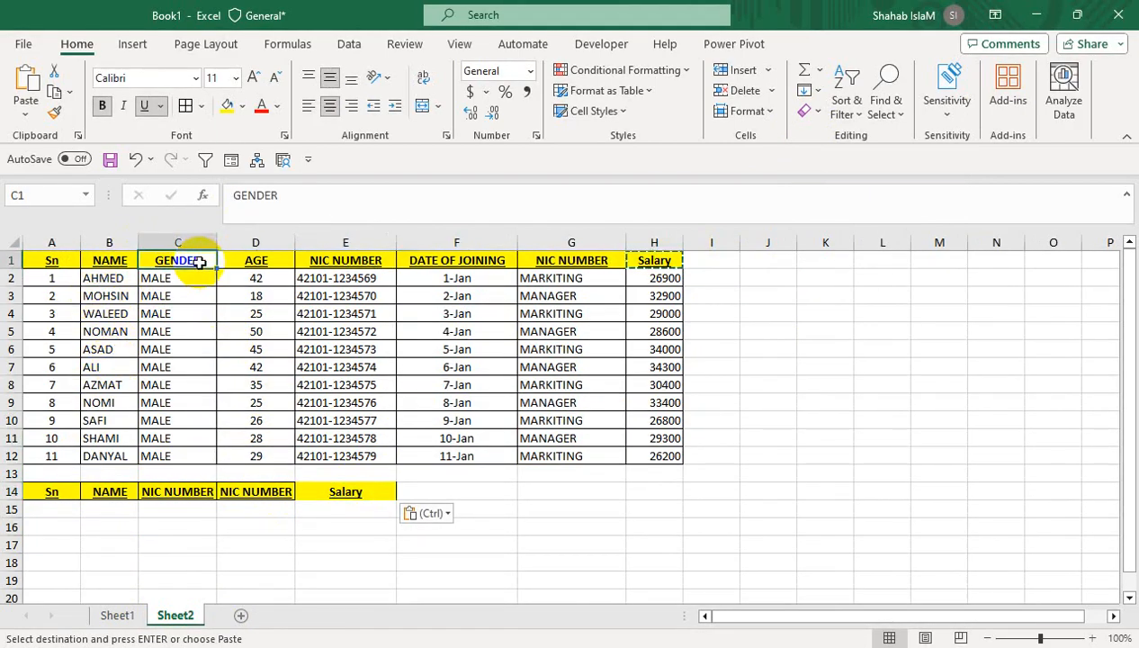
pyautogui.click(257, 263)
pyautogui.hotkey('ctrl', 'c')
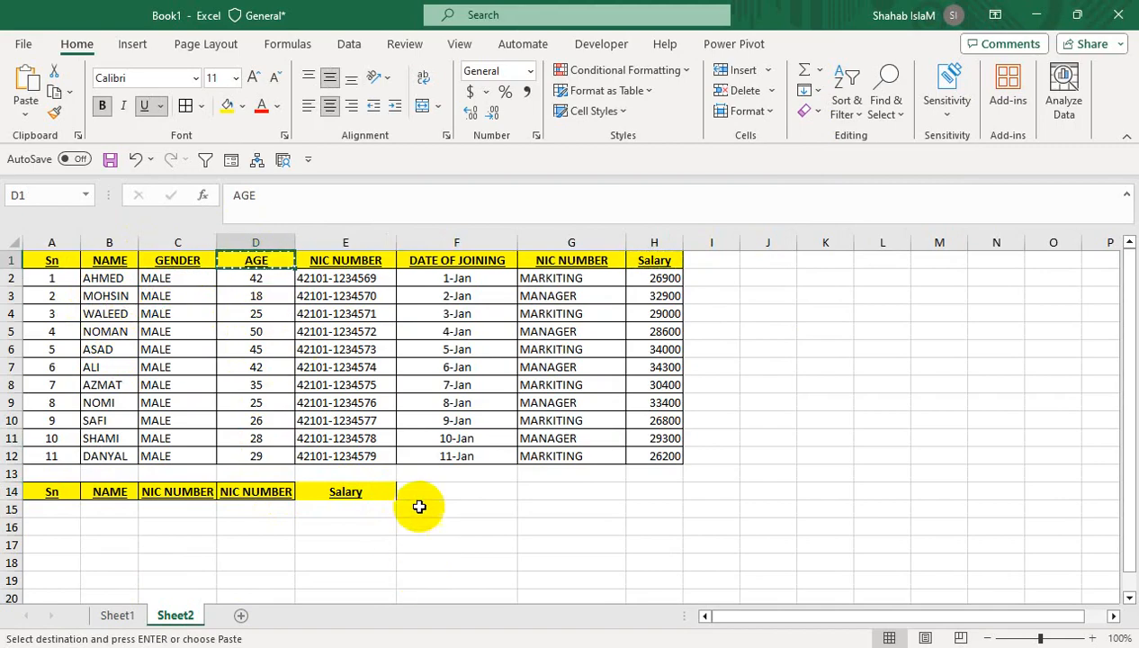
pyautogui.click(414, 495)
pyautogui.hotkey('ctrl', 'v')
# Add a border to the Salary header cell E14.
pyautogui.click(360, 491)
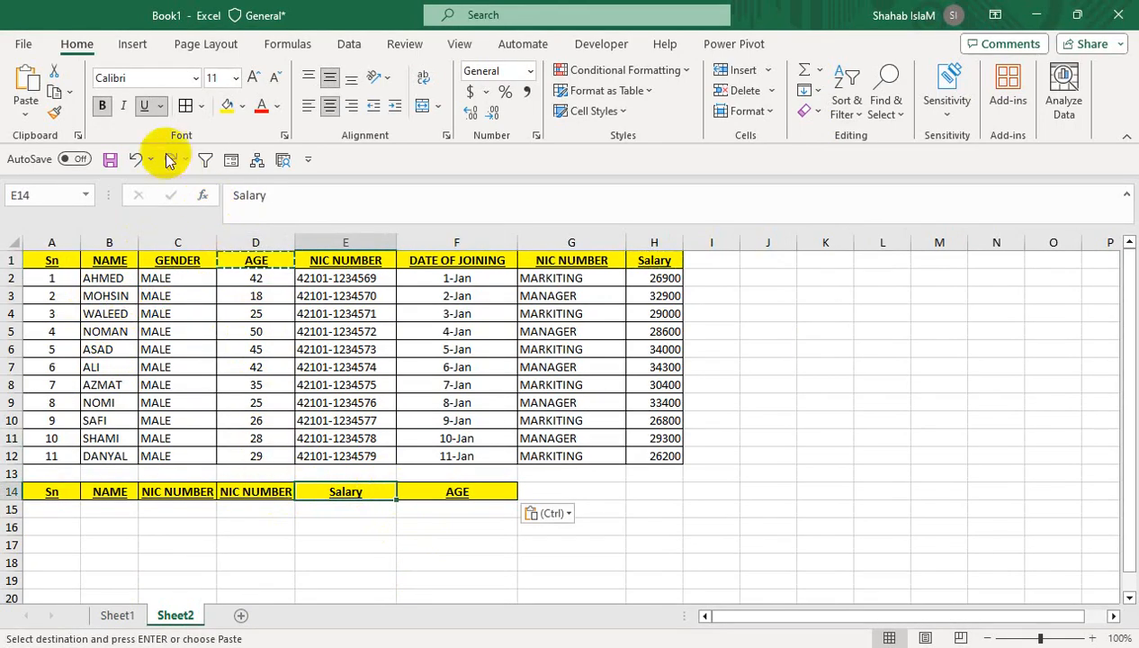
pyautogui.click(186, 106)
pyautogui.click(441, 497)
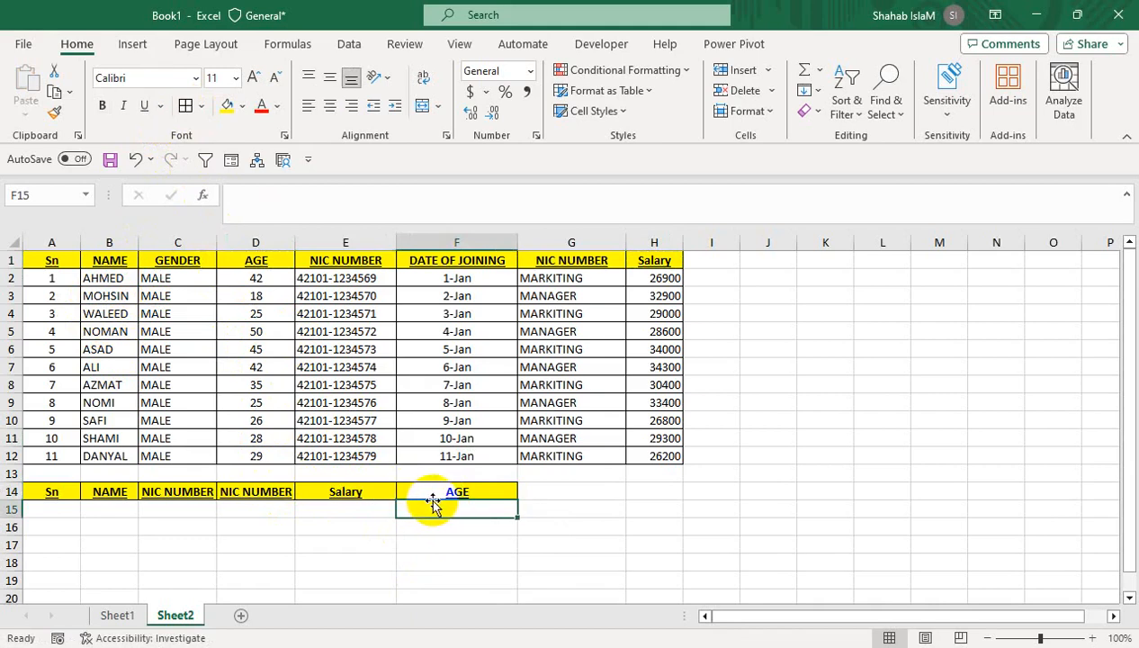
# Enter serial number 5 in A15 and start a VLOOKUP formula in B15 with $A15 as the lookup value.
pyautogui.click(59, 514)
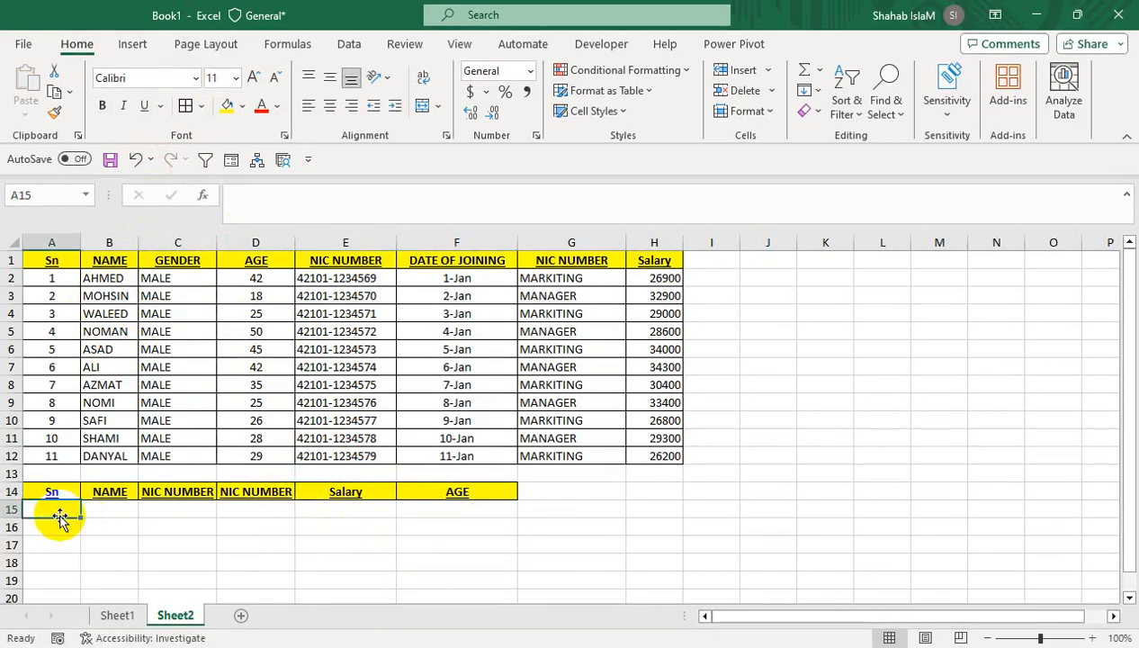
pyautogui.write('5')
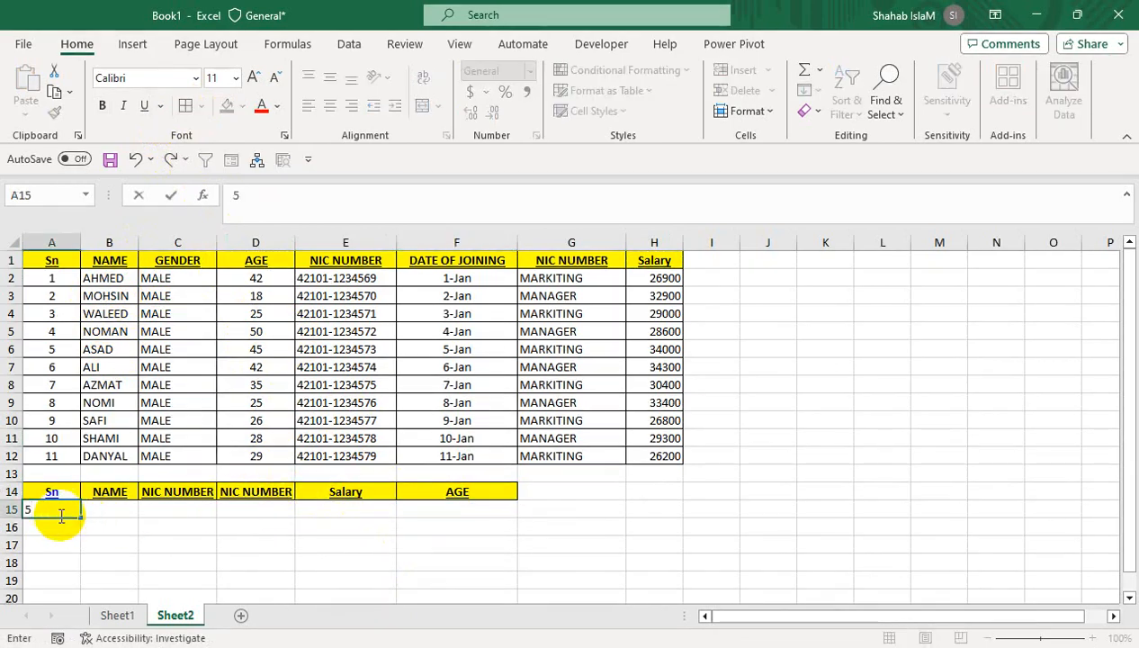
pyautogui.press('Tab')
pyautogui.write('=VLOOKUP(')
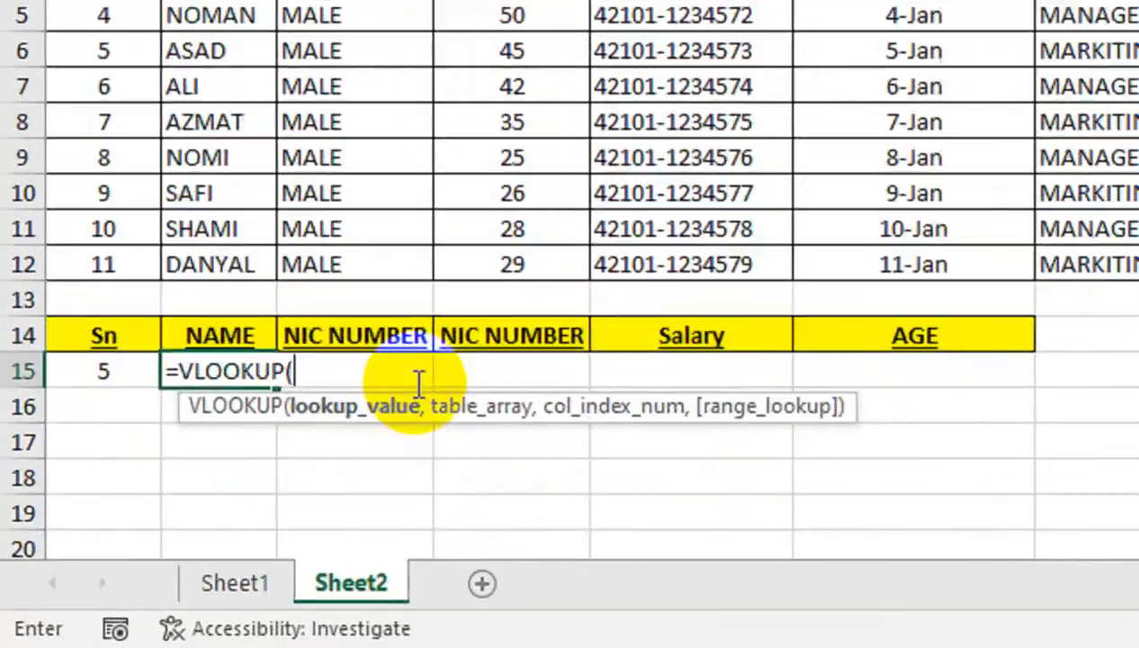
pyautogui.click(68, 505)
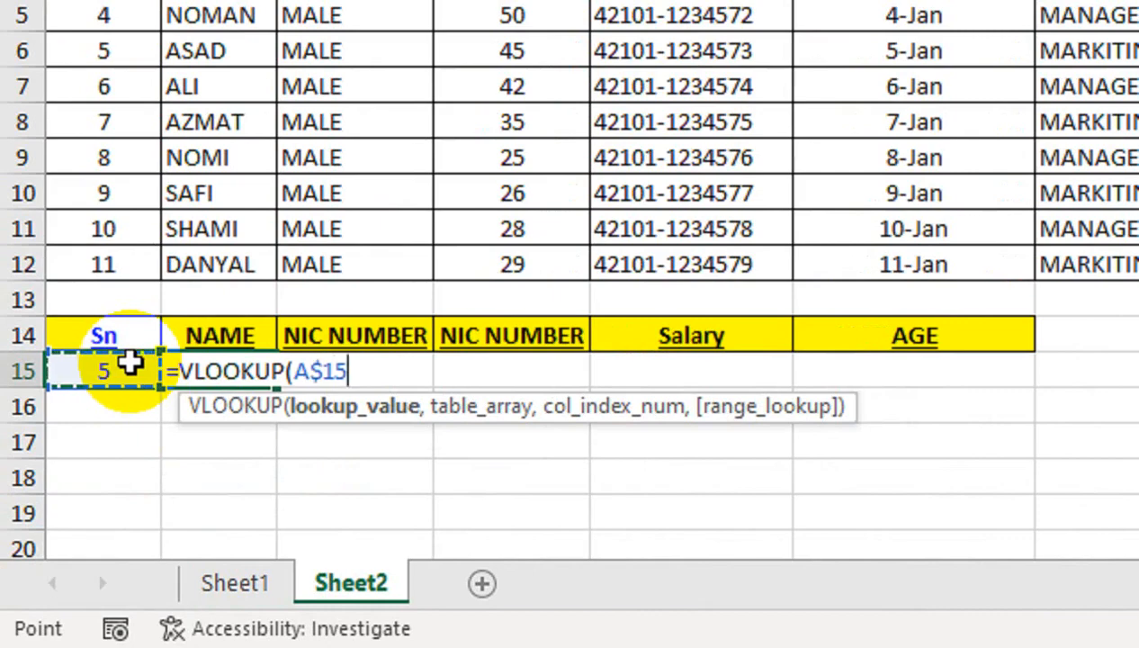
pyautogui.write(',')
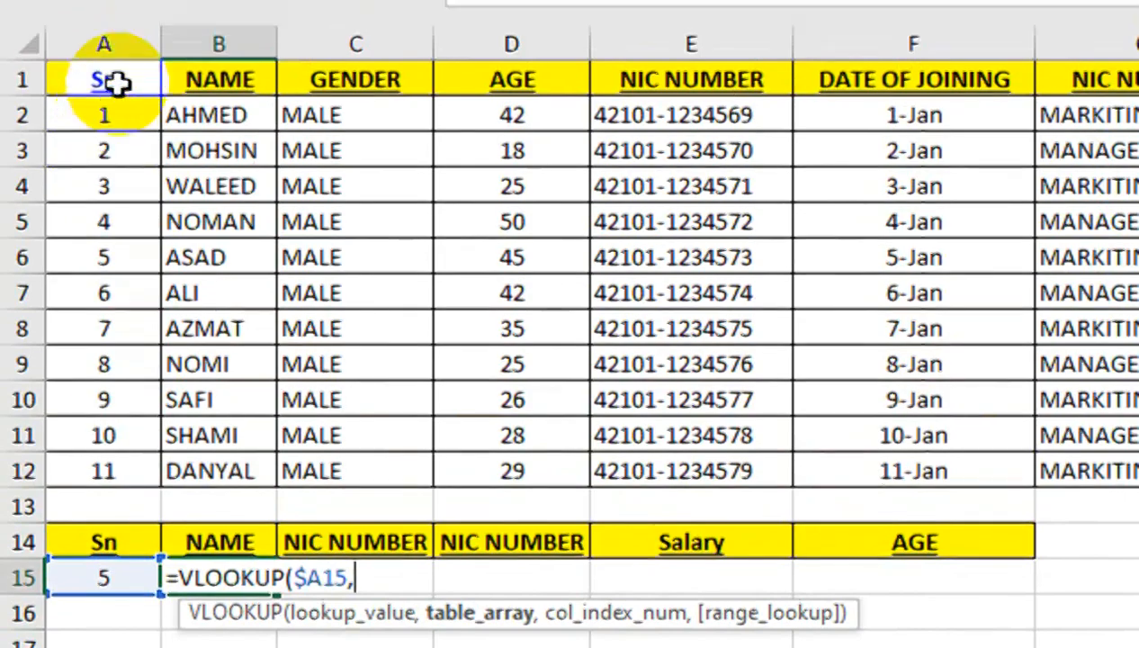
# Add the absolute range $A$1:$H$12 as the table array of the VLOOKUP formula in B15.
pyautogui.moveTo(119, 81); pyautogui.dragTo(917, 455)
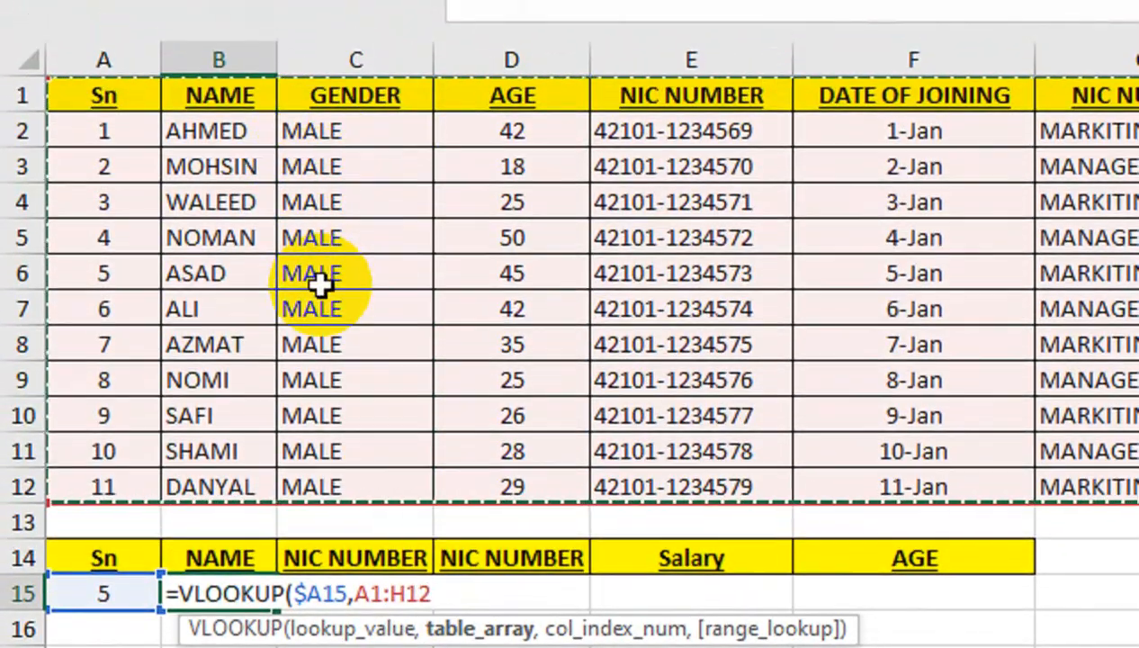
pyautogui.press('F4')
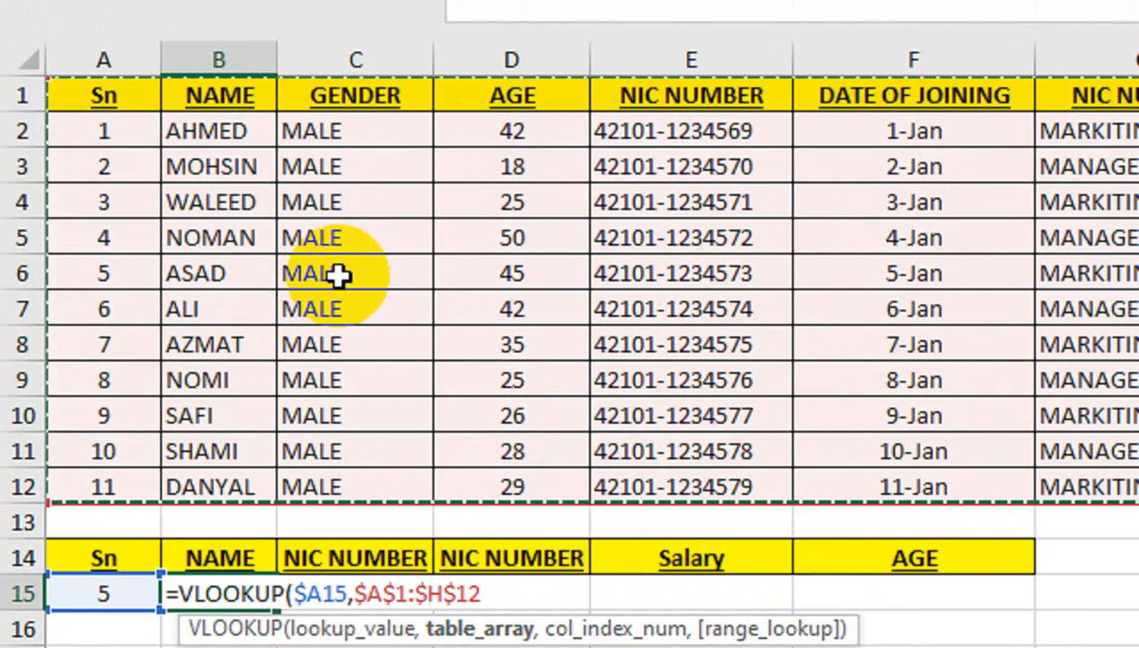
pyautogui.write(',')
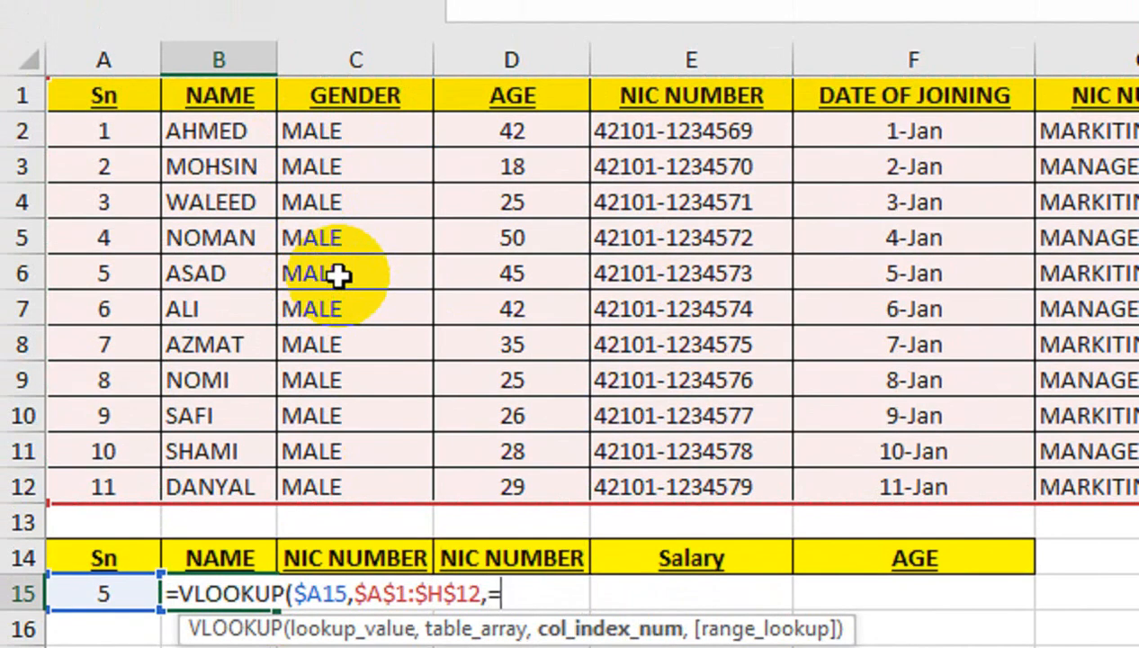
# Nest MATCH as the column index, looking up B$14 in header row $A$1:$H$1 with match type 0 for an exact match.
pyautogui.write('MATCH(')
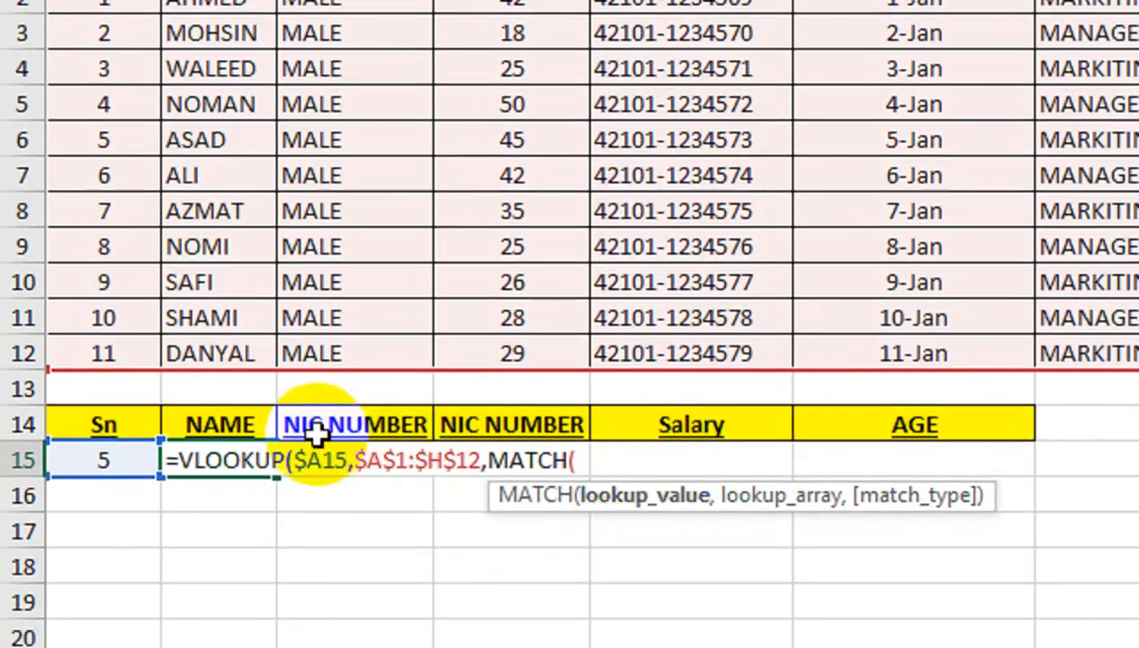
pyautogui.click(267, 558)
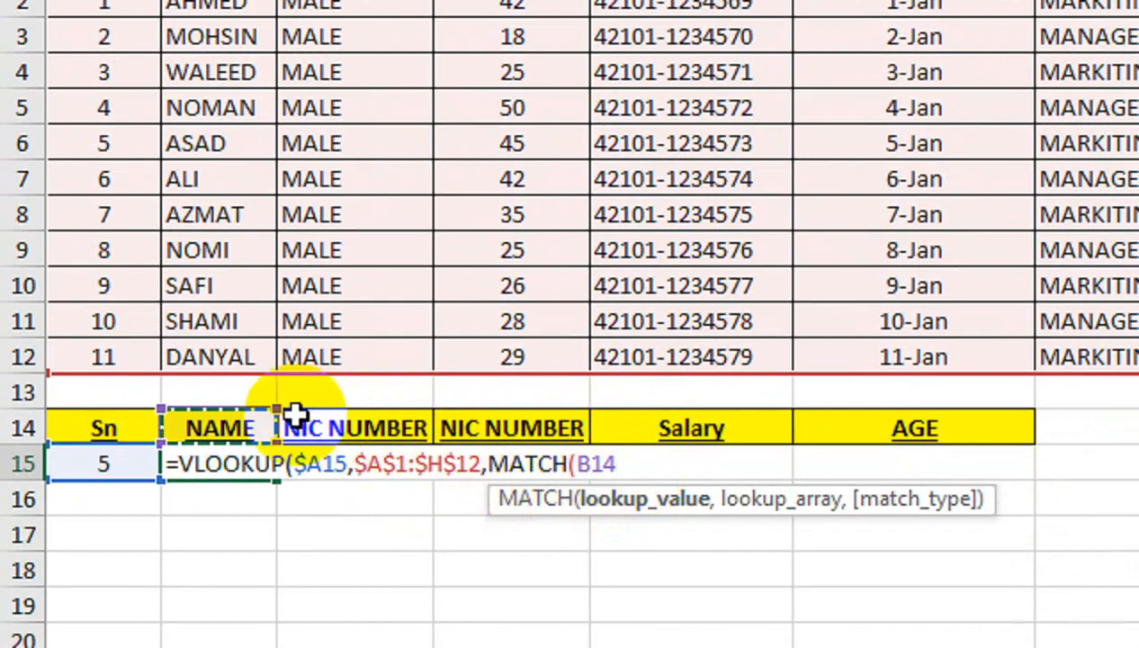
pyautogui.press('F4')
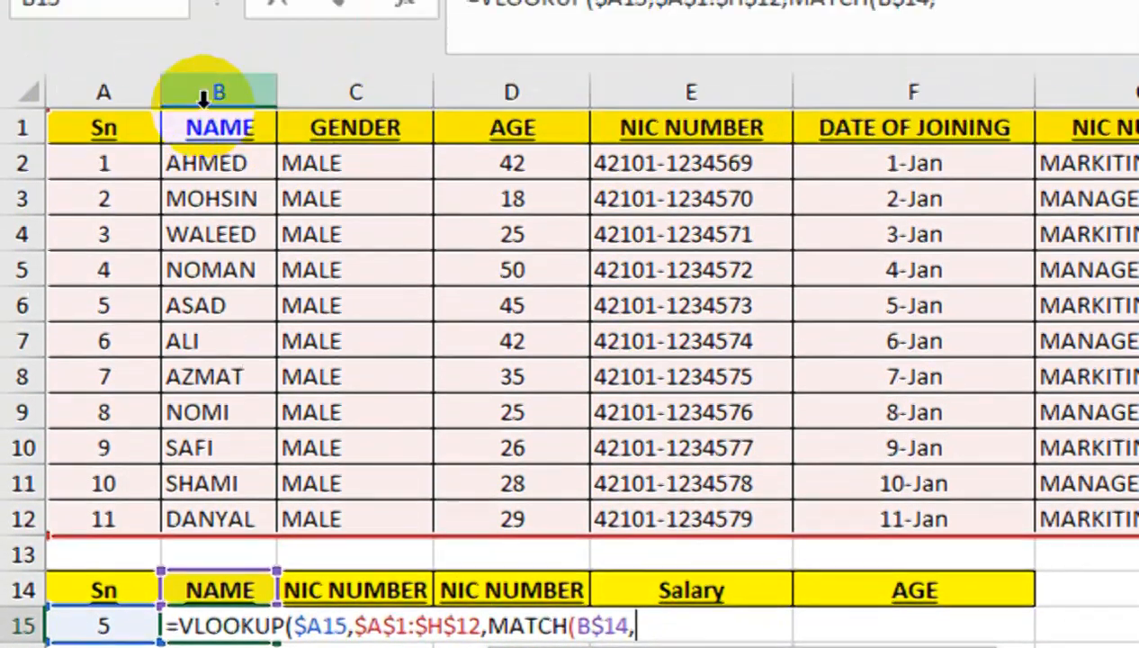
pyautogui.moveTo(131, 128); pyautogui.dragTo(1138, 128)
pyautogui.moveTo(855, 185); pyautogui.dragTo(855, 184)
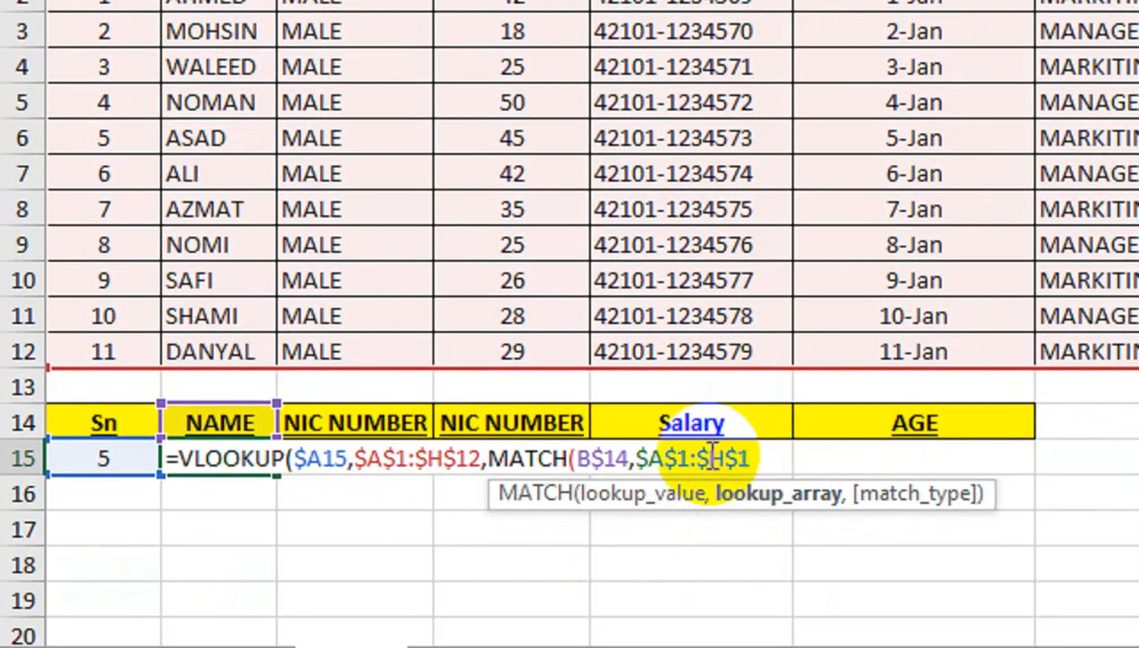
pyautogui.write(',')
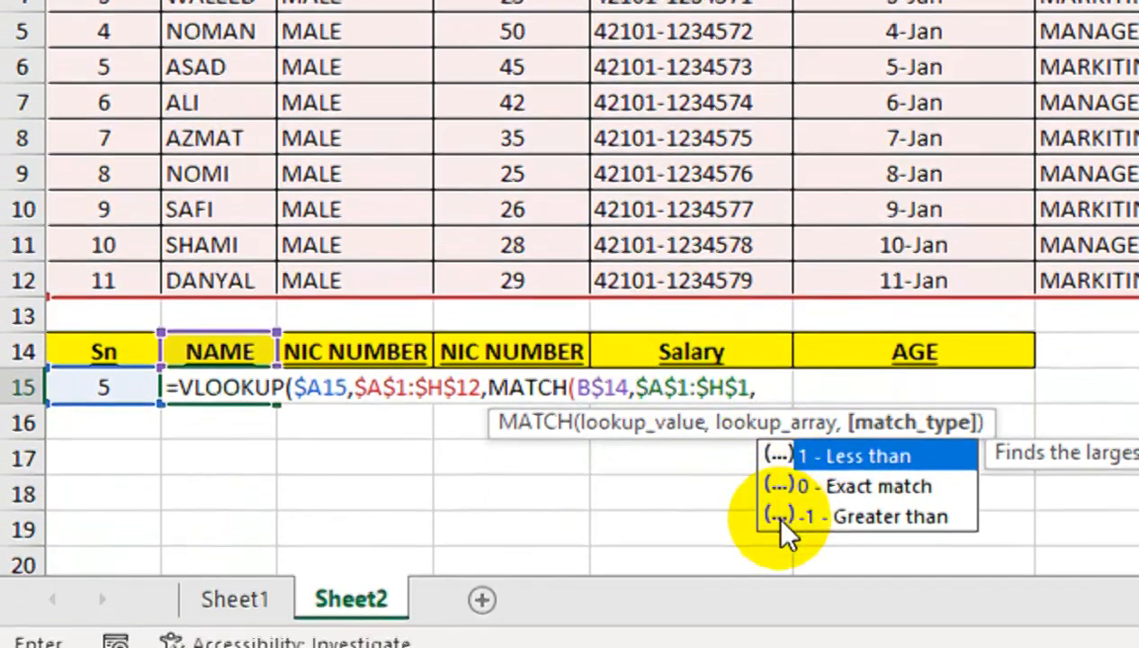
pyautogui.press('Down')
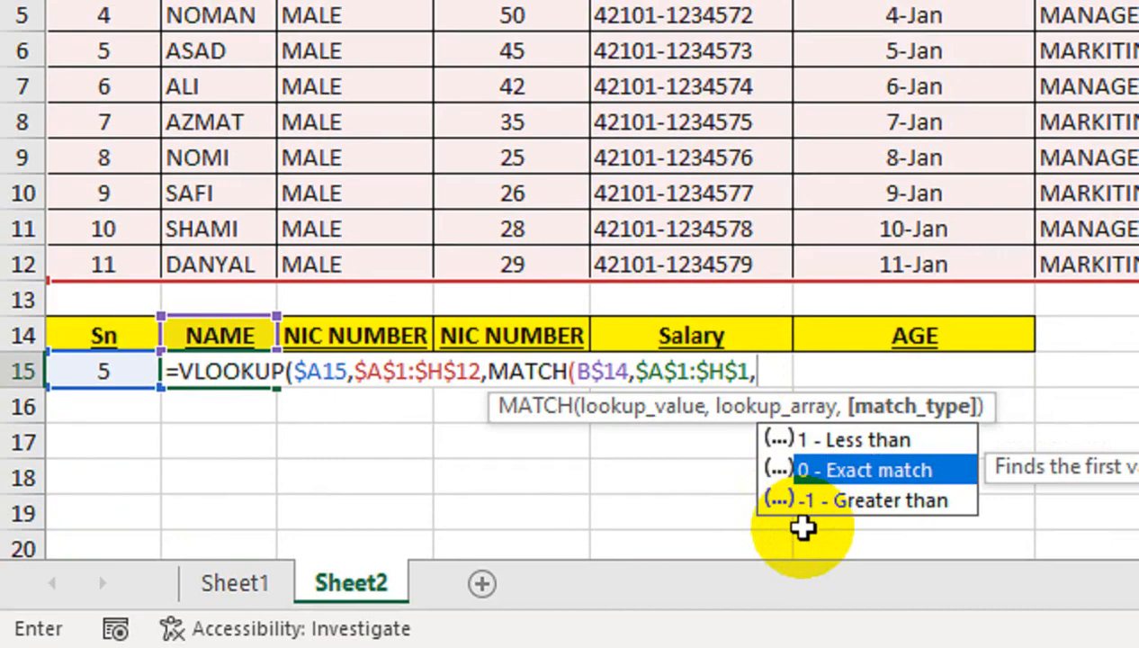
pyautogui.press('Tab')
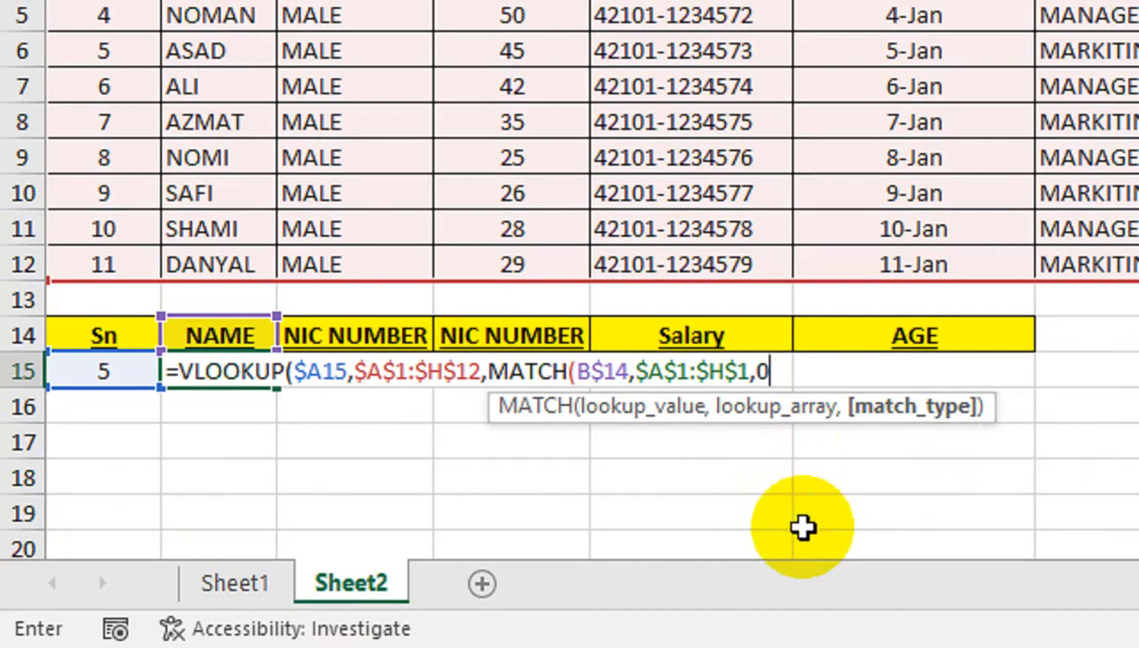
# Close the MATCH function, set the VLOOKUP range lookup to FALSE, and enter the completed formula in B15.
pyautogui.write('),')
pyautogui.press('Down')
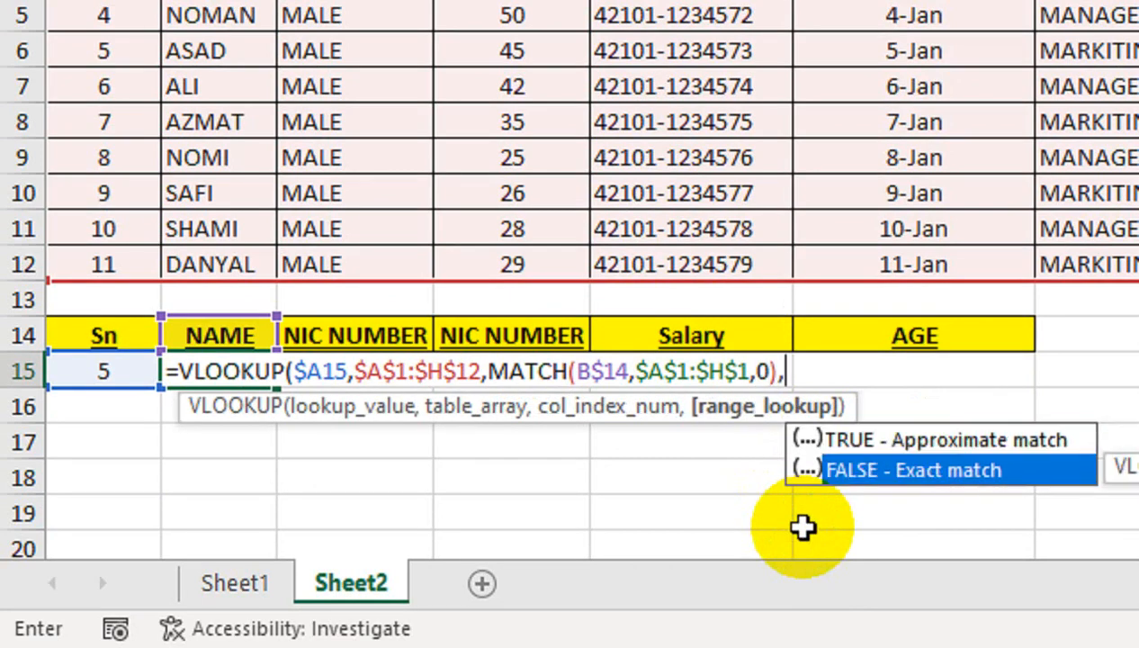
pyautogui.press('Tab')
pyautogui.write(')')
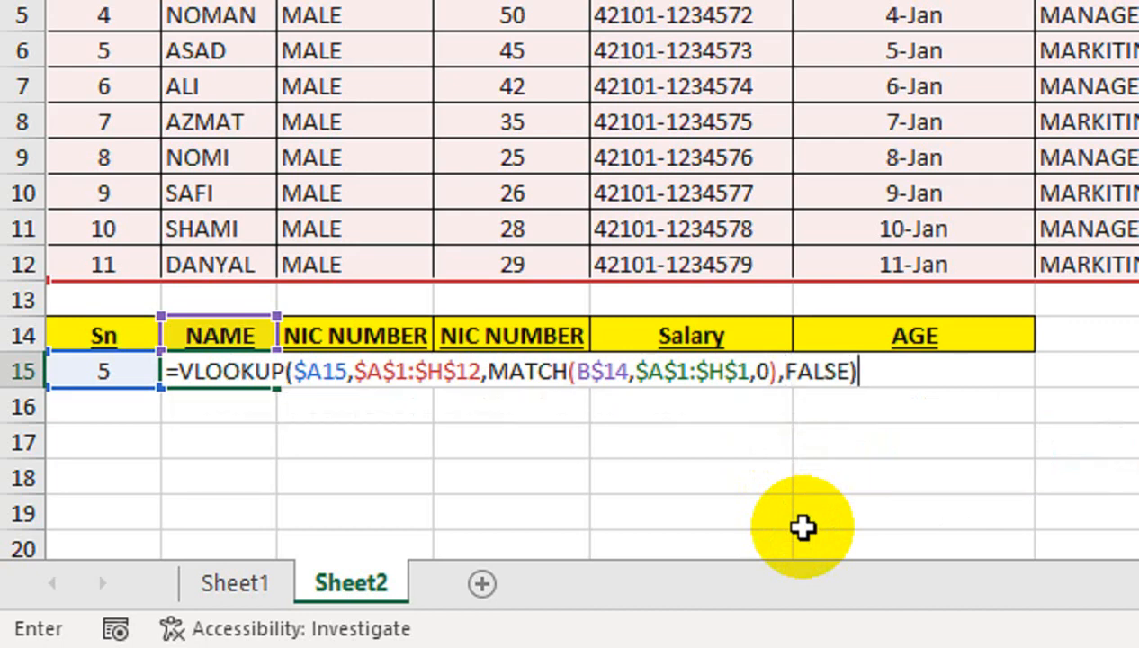
pyautogui.press('Return')
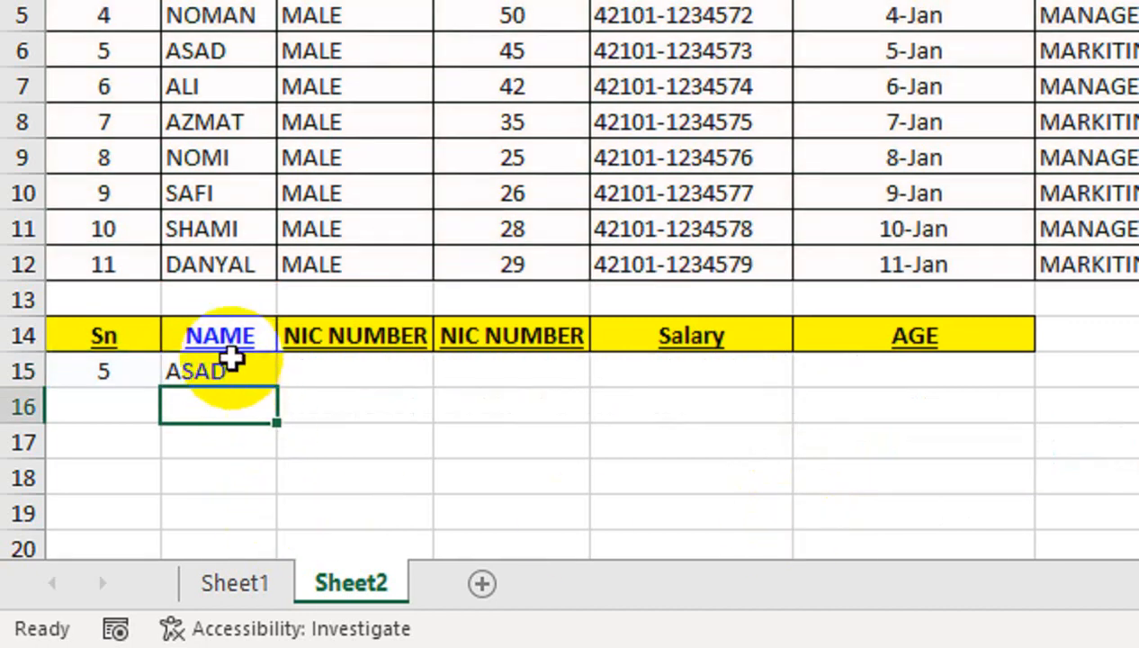
# Fill the B15 lookup formula across to F15 and widen columns D and C.
pyautogui.click(236, 370)
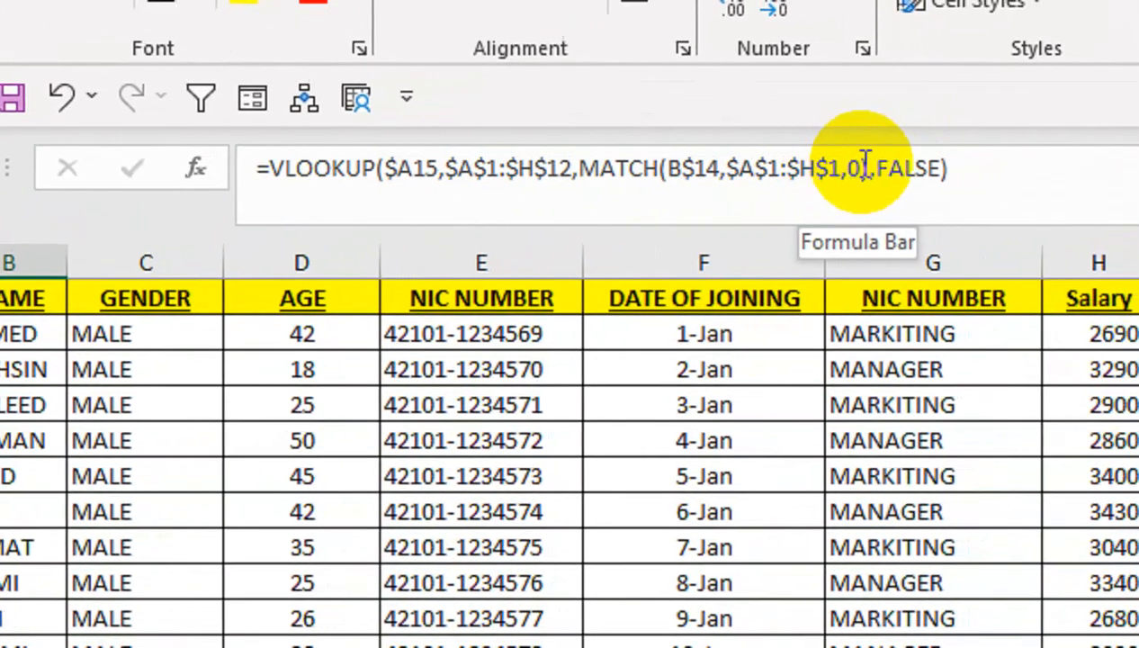
pyautogui.write(')')
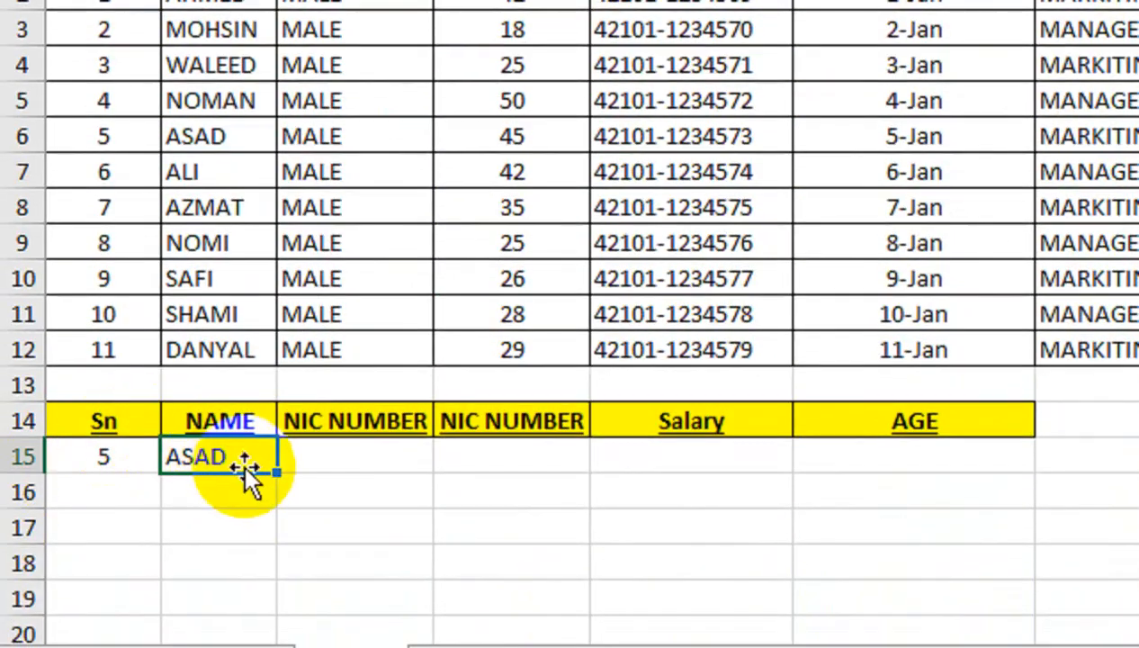
pyautogui.moveTo(282, 470); pyautogui.dragTo(944, 457)
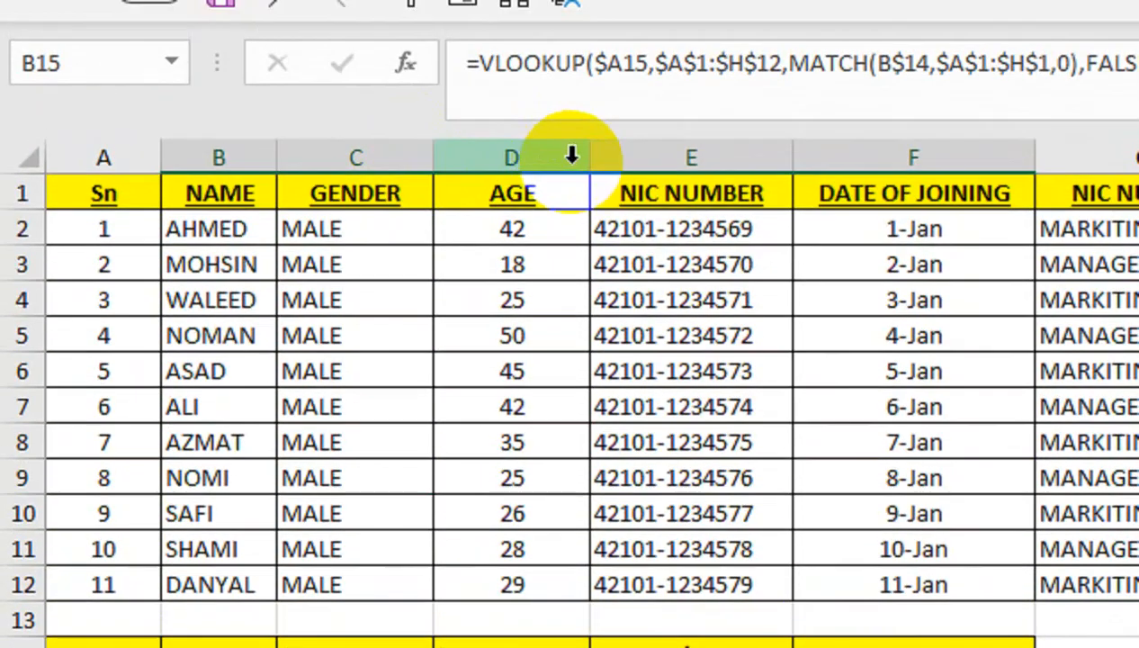
pyautogui.doubleClick(592, 18)
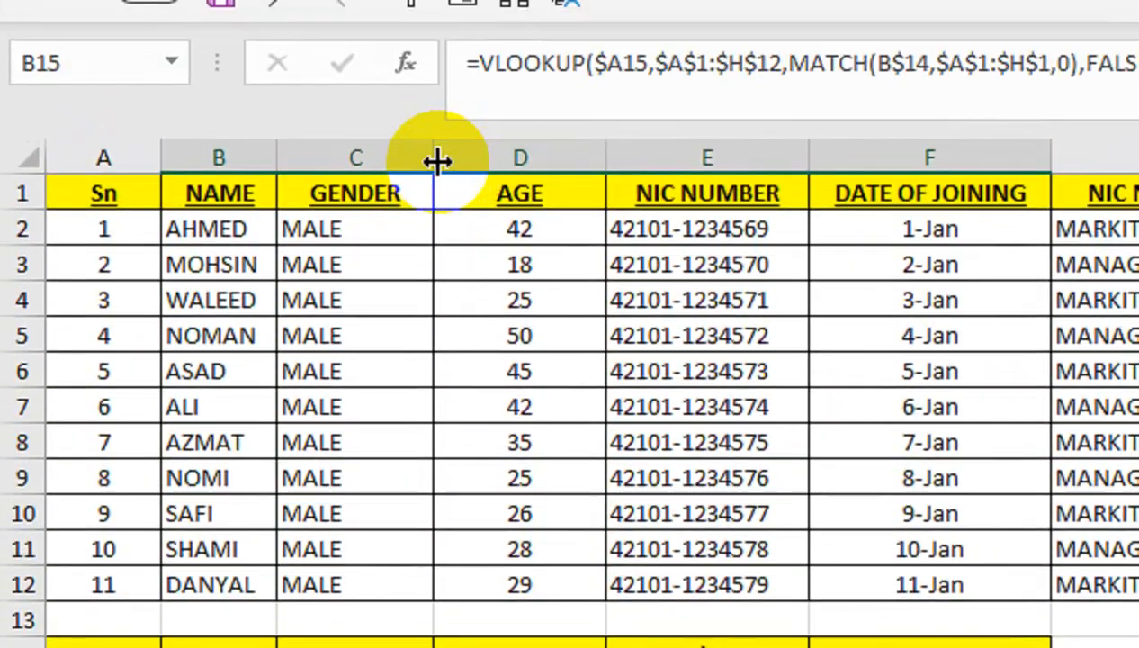
pyautogui.moveTo(432, 30); pyautogui.dragTo(480, 29)
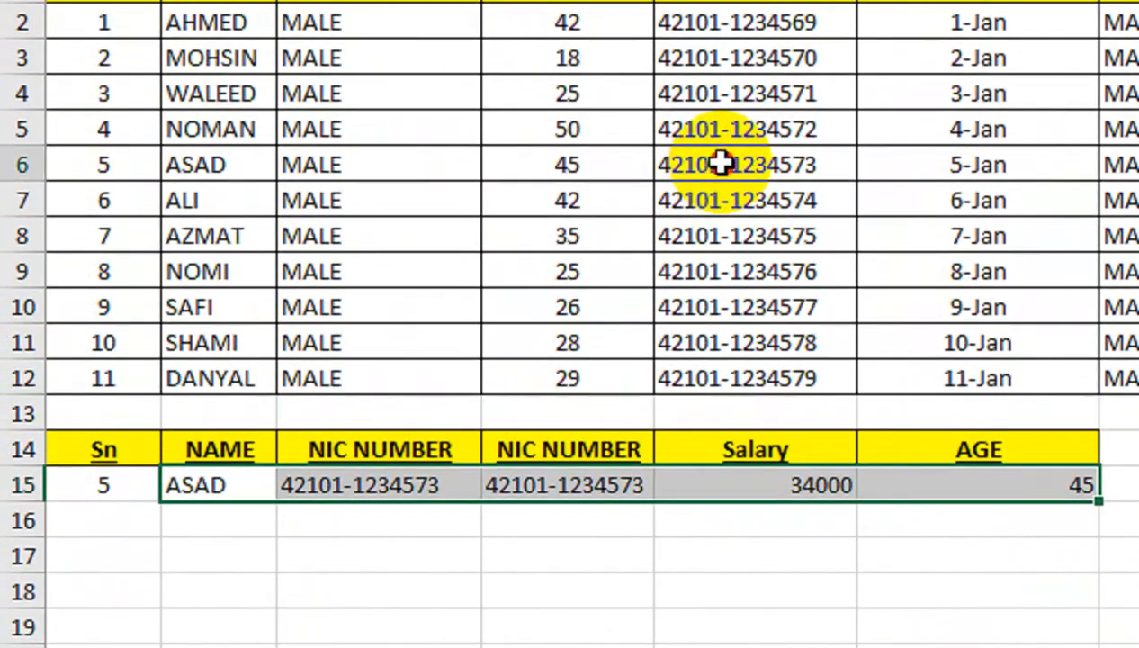
# Copy the GENDER header to G14 and the DATE OF JOINING header to H14.
pyautogui.click(720, 151)
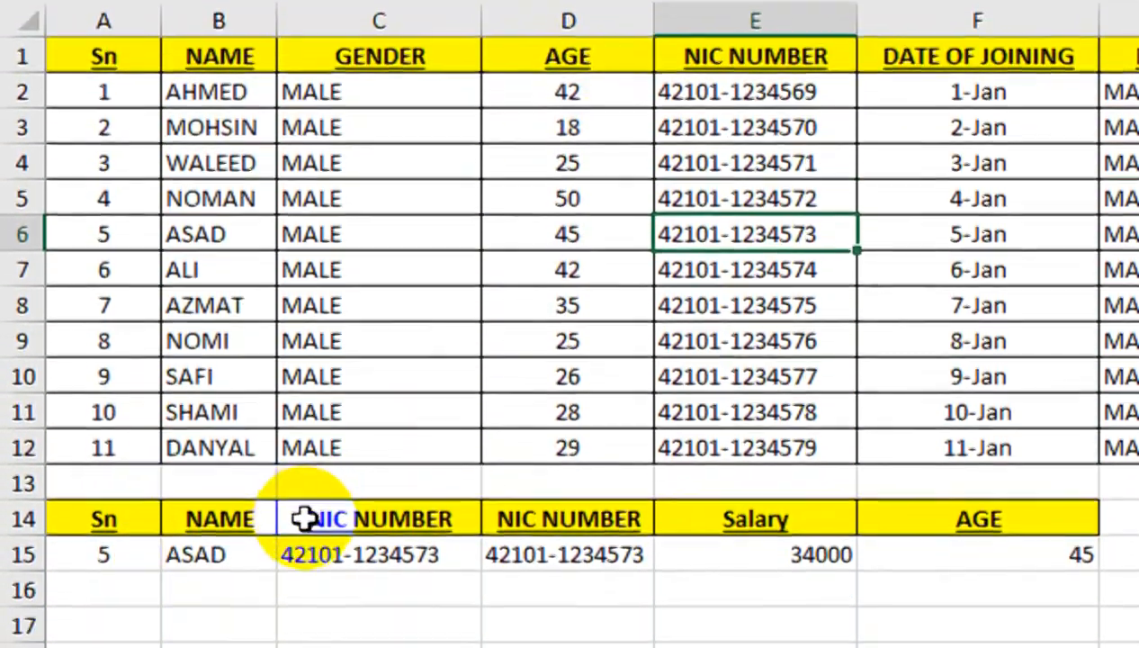
pyautogui.click(225, 551)
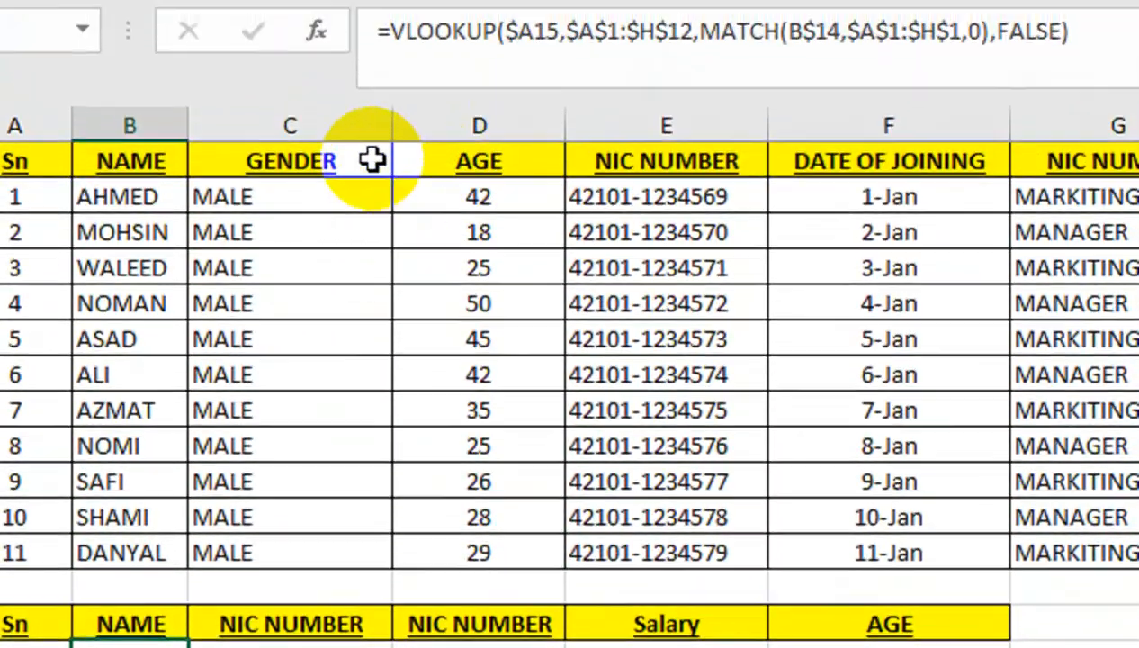
pyautogui.click(374, 158)
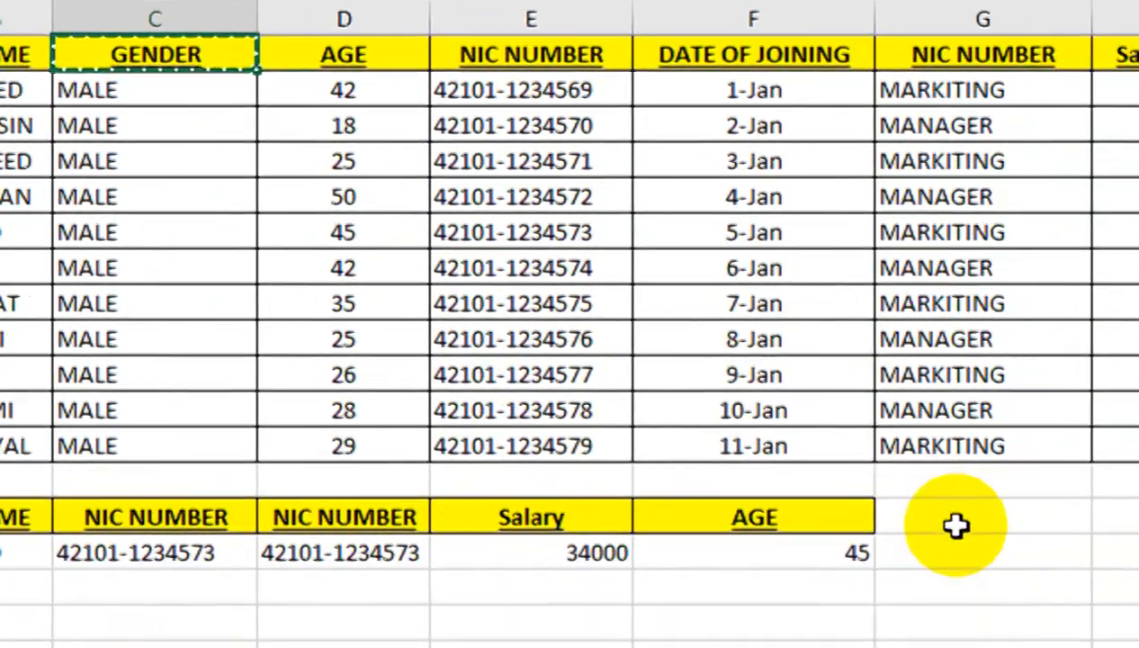
pyautogui.click(855, 486)
pyautogui.write('GENDER')
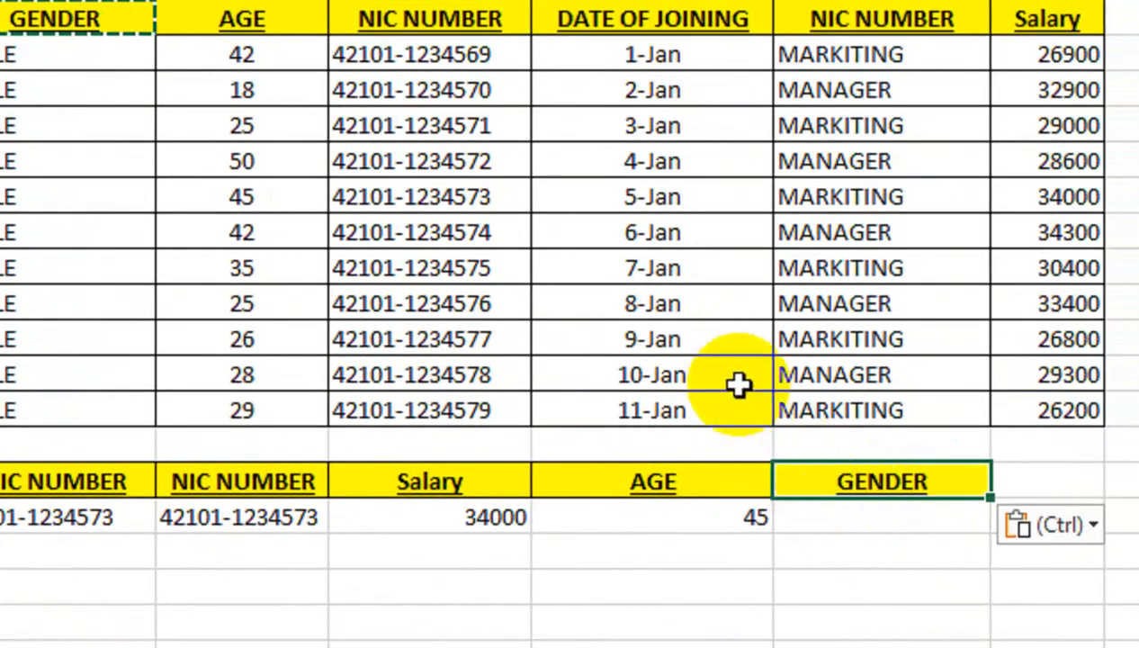
pyautogui.click(617, 21)
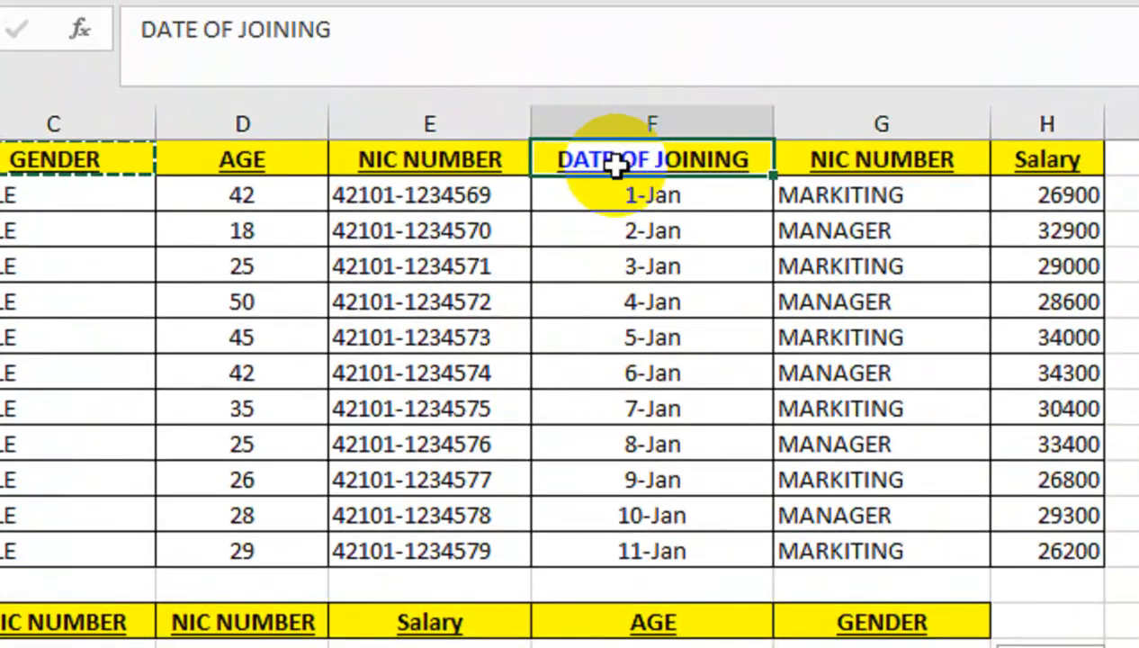
pyautogui.hotkey('ctrl', 'c')
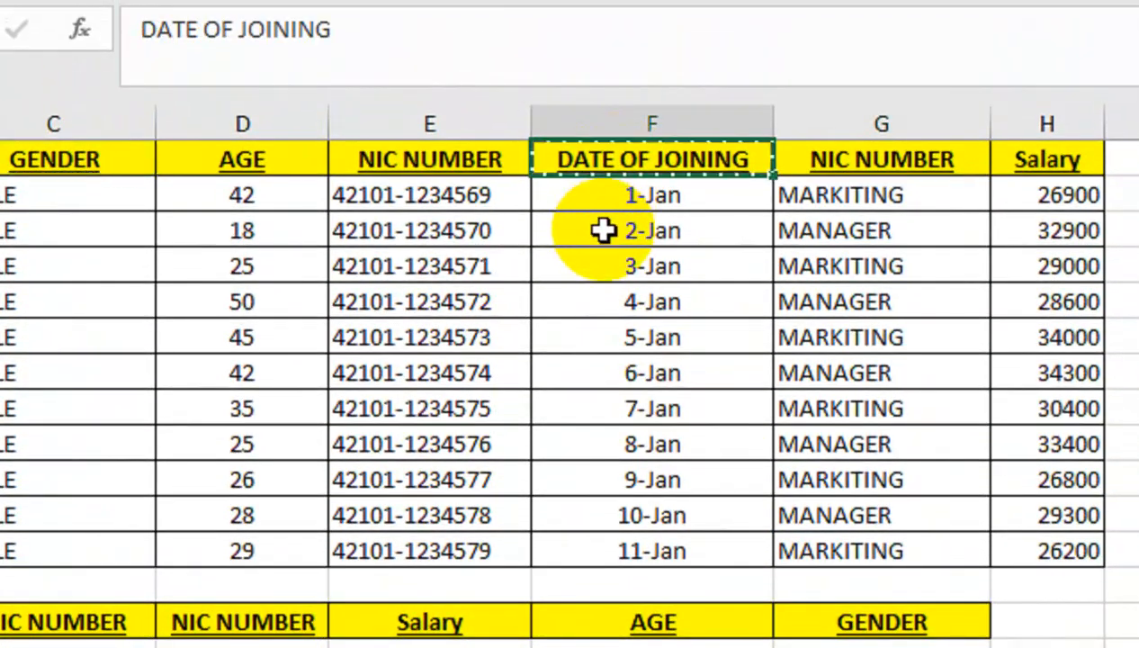
pyautogui.click(1047, 622)
pyautogui.hotkey('ctrl', 'v')
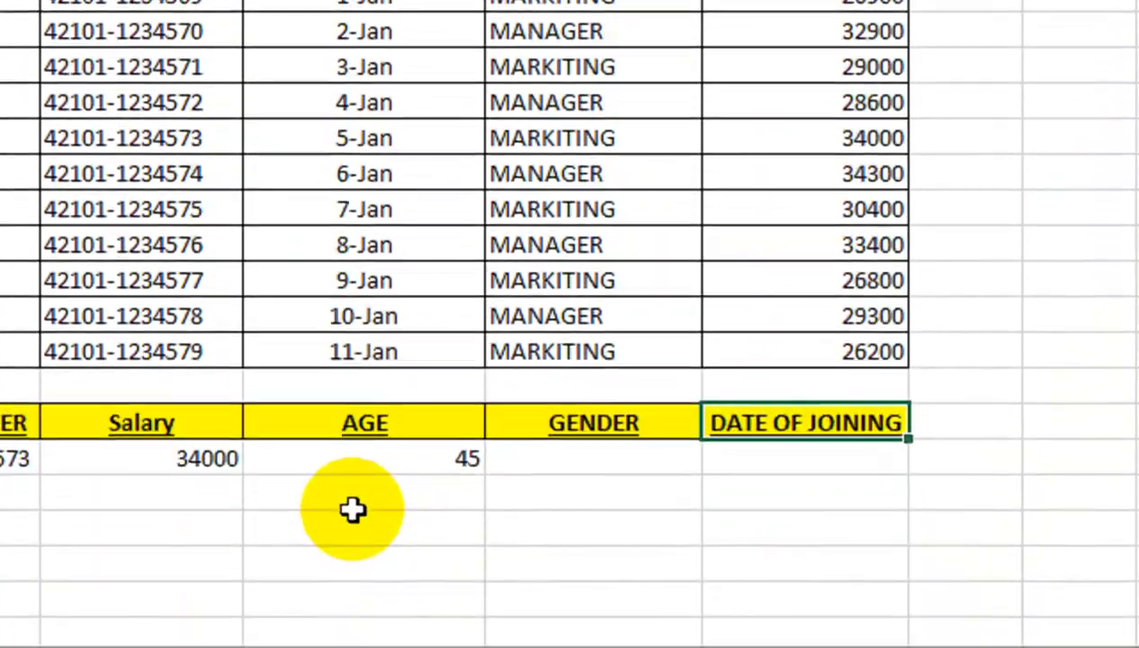
# Fill the lookup formula from F15 across to H15 and format H15 as a date.
pyautogui.click(371, 458)
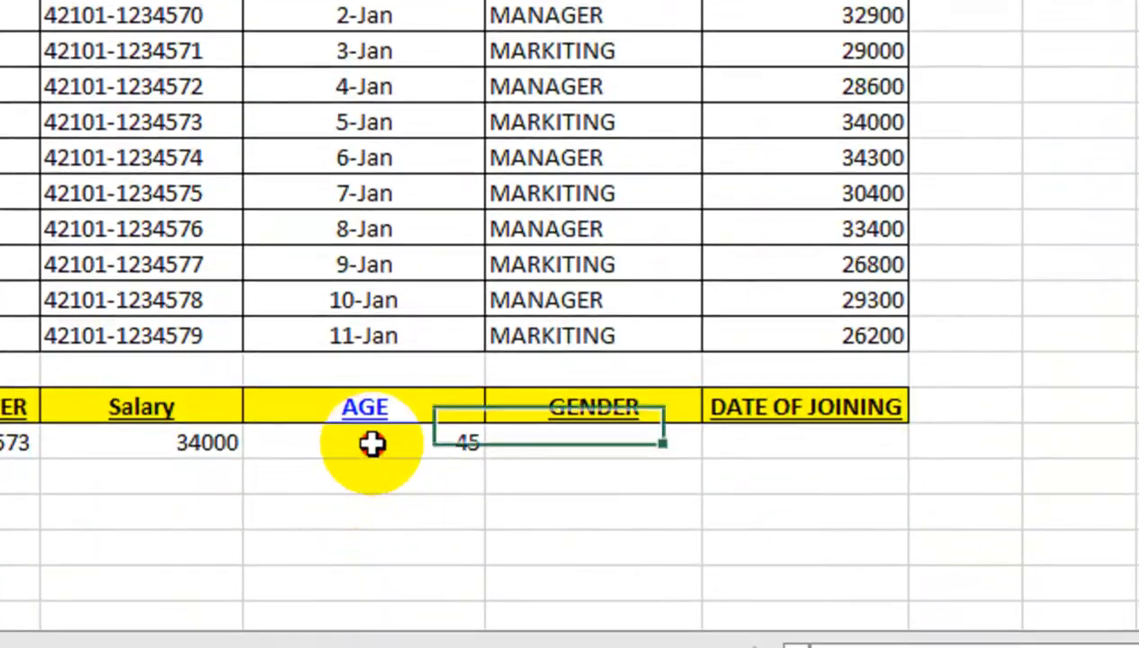
pyautogui.moveTo(485, 475); pyautogui.dragTo(806, 475)
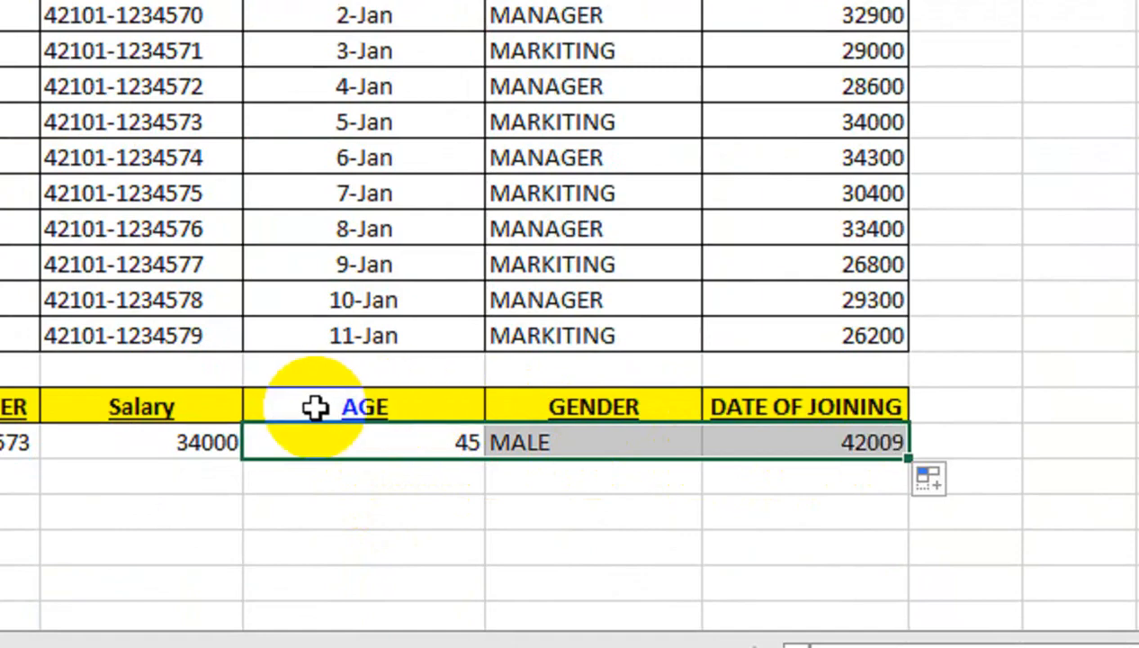
pyautogui.click(774, 441)
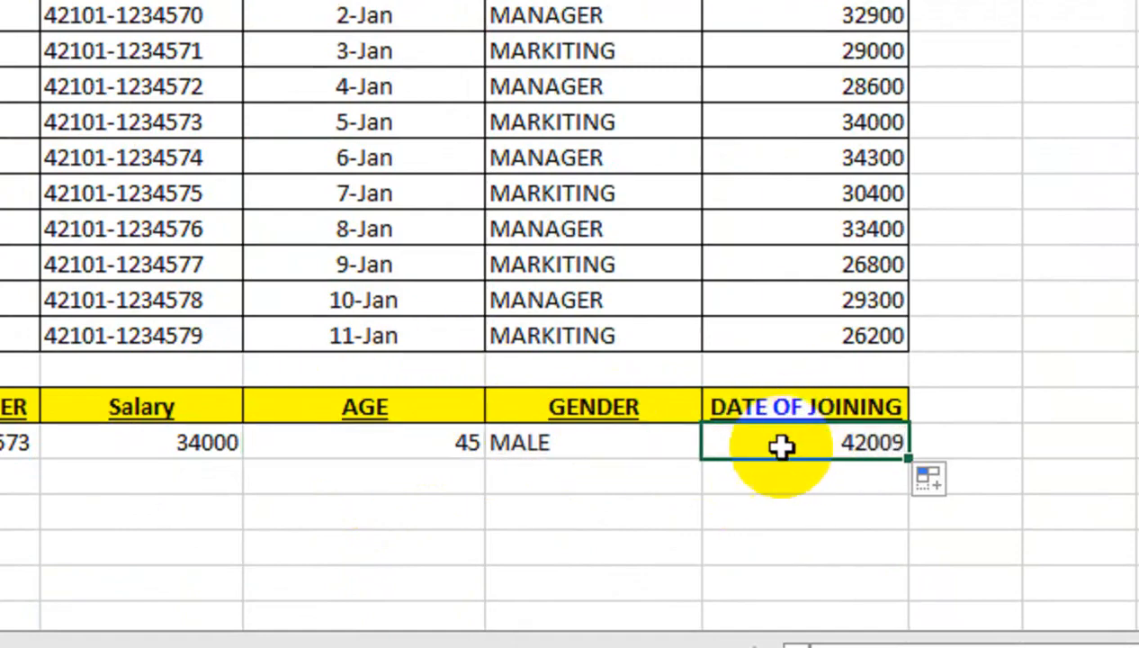
pyautogui.hotkey('ctrl', 'shift', '3')
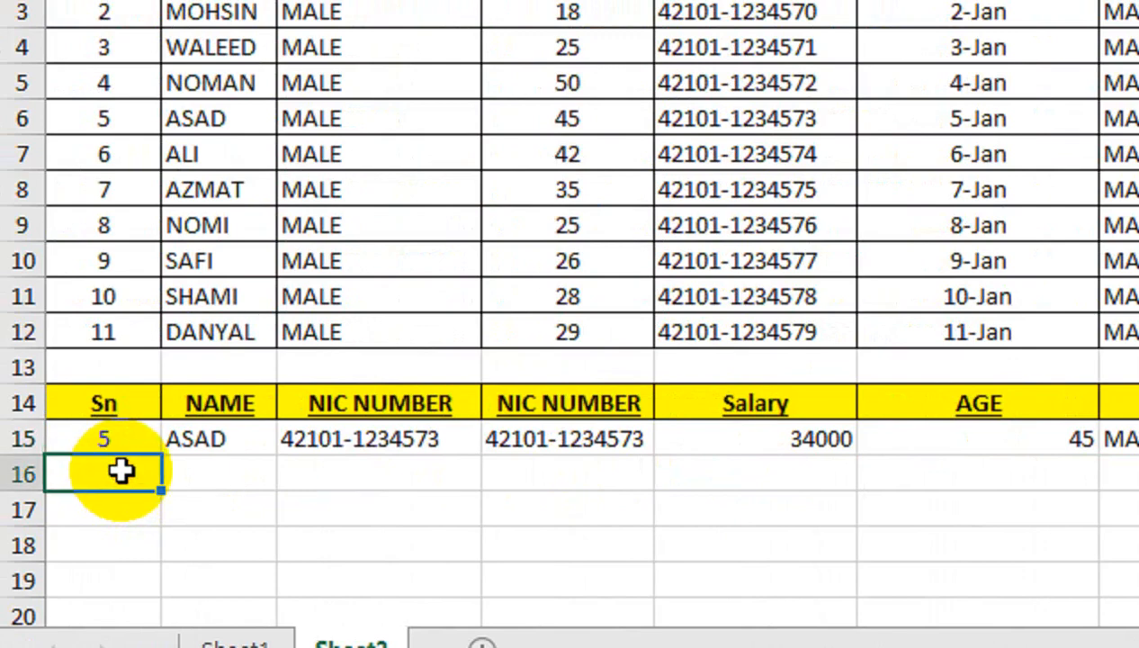
# Enter serial numbers 9, 10, 6, 8 and 1 in cells A16 to A20.
pyautogui.press('Return')
pyautogui.write('10')
pyautogui.press('Return')
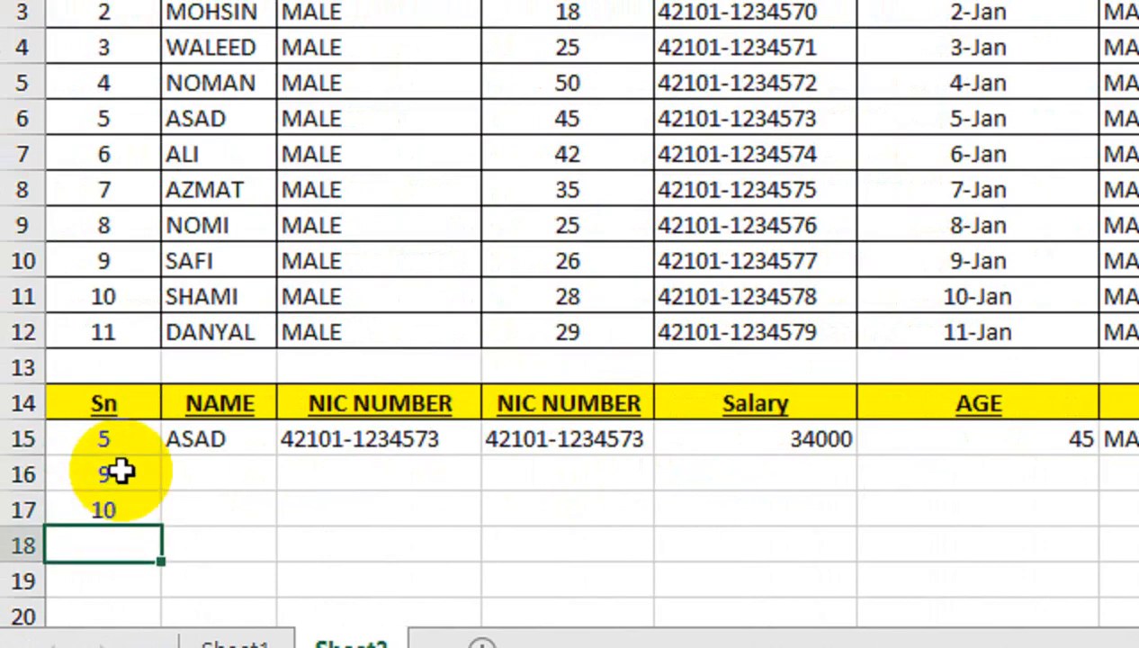
pyautogui.write('5')
pyautogui.press('Return')
pyautogui.press('Up')
pyautogui.press('Return')
pyautogui.press('Up')
pyautogui.press('Return')
pyautogui.write('8')
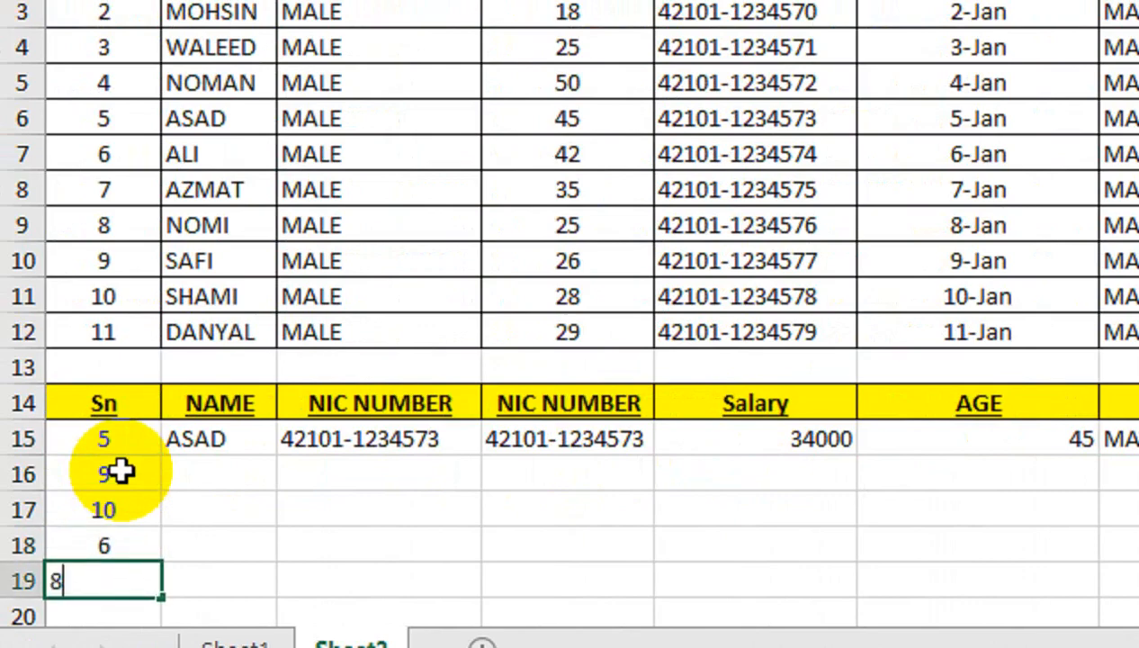
pyautogui.press('Return')
pyautogui.write('1')
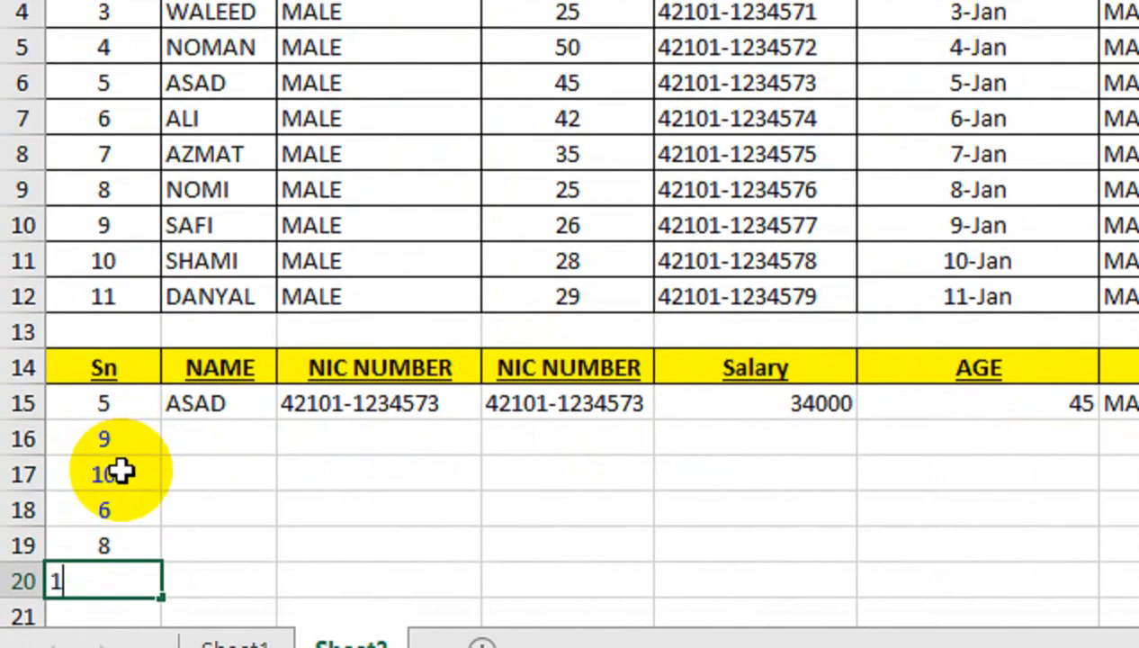
pyautogui.press('Return')
# Fill the lookup formulas in B15:H15 down to row 20 for all the serial numbers.
pyautogui.click(254, 387)
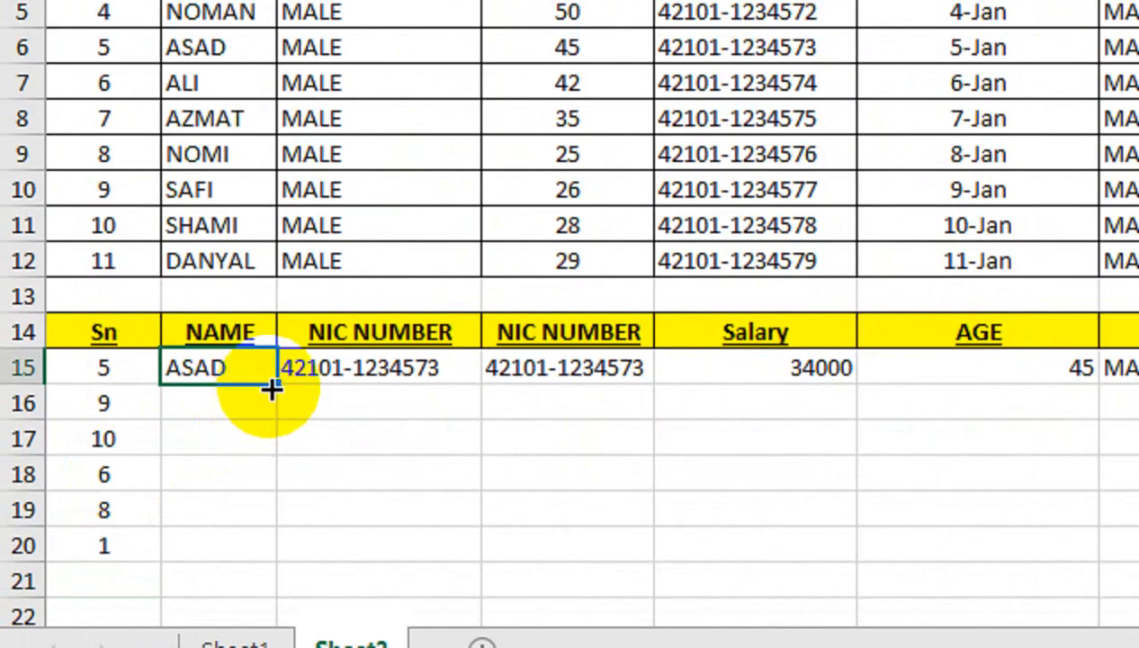
pyautogui.moveTo(244, 369); pyautogui.dragTo(1138, 377)
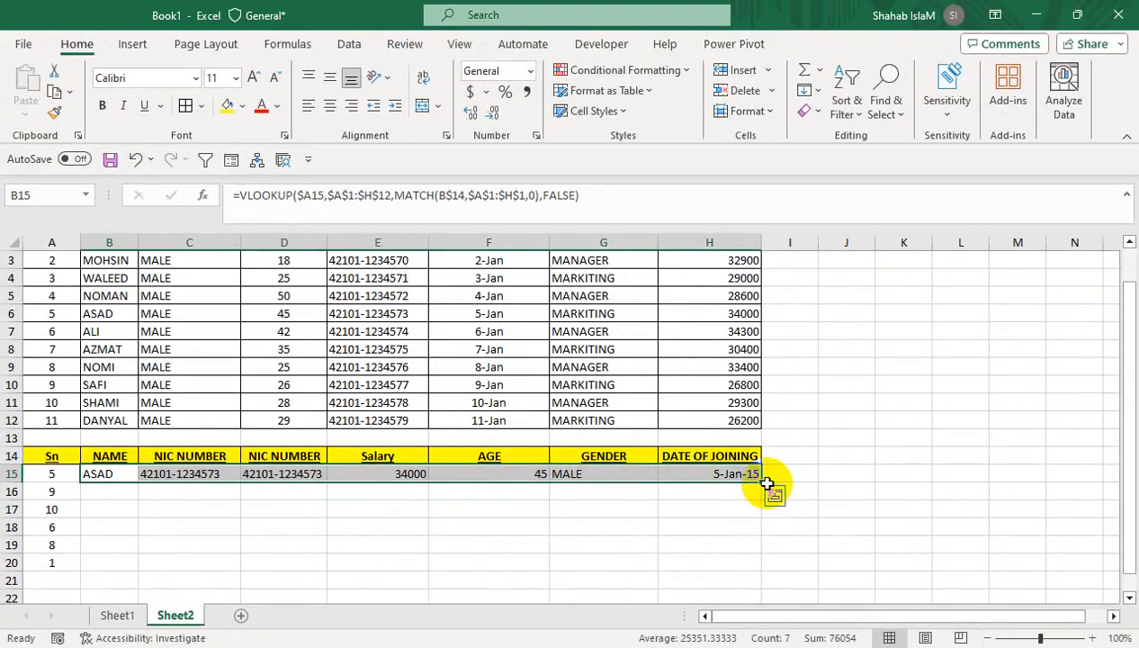
pyautogui.moveTo(762, 482); pyautogui.dragTo(687, 562)
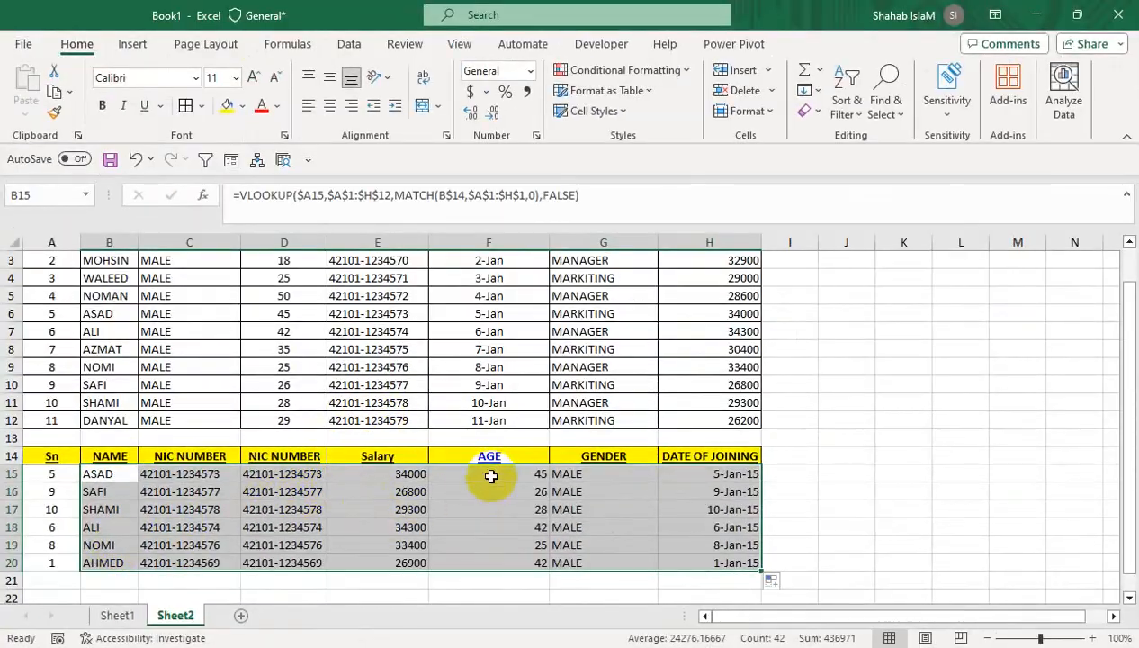
pyautogui.moveTo(460, 487); pyautogui.dragTo(421, 225)
pyautogui.click(352, 402)
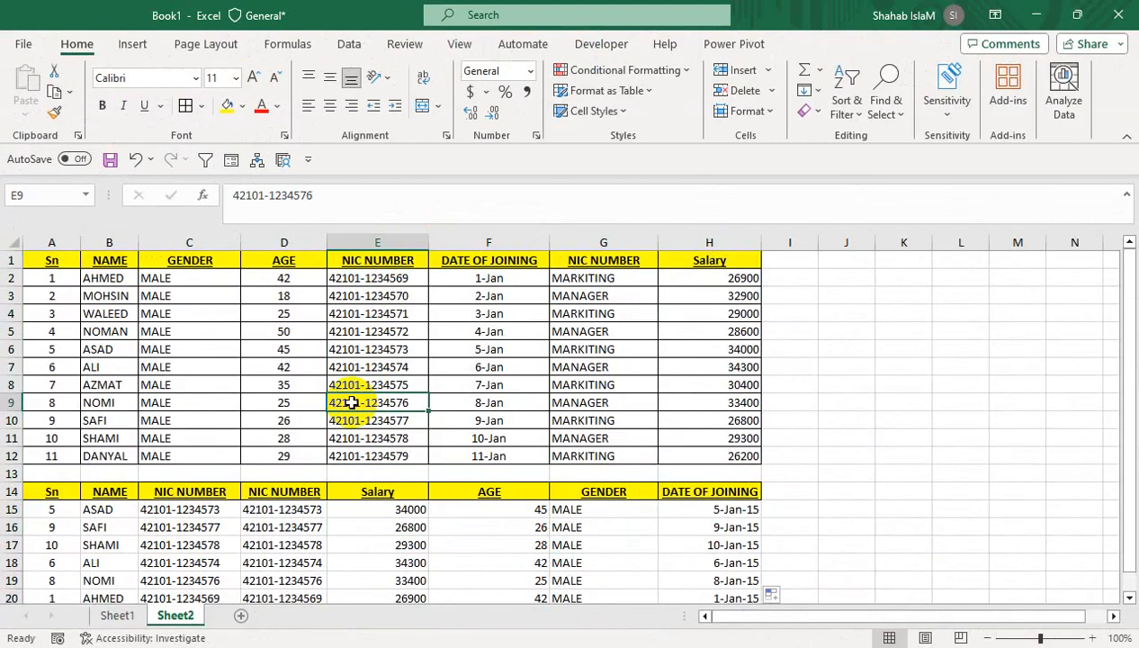